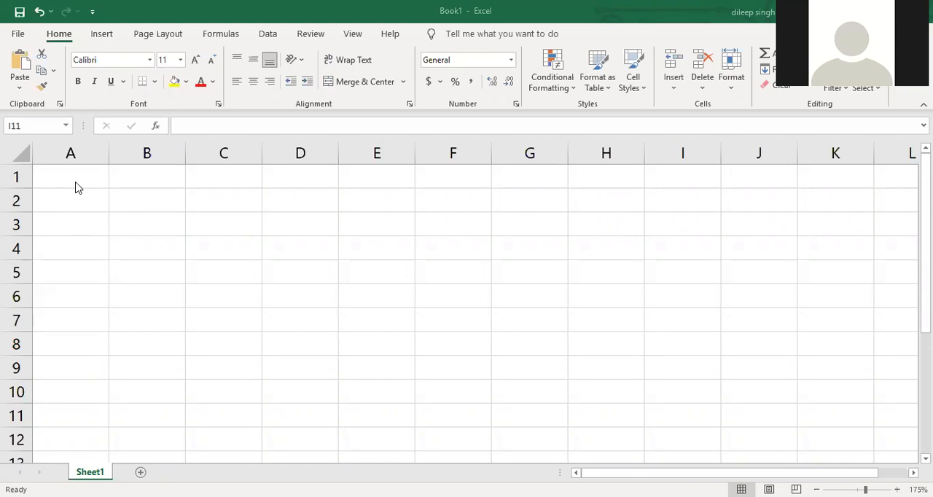
# - Enter the column headers EMP ID in cell A1 and EMP NAME in cell B1
pyautogui.keyDown('ctrl'); pyautogui.scroll(2, 78, 188); pyautogui.keyUp('ctrl')
pyautogui.scroll(2, 77, 211)
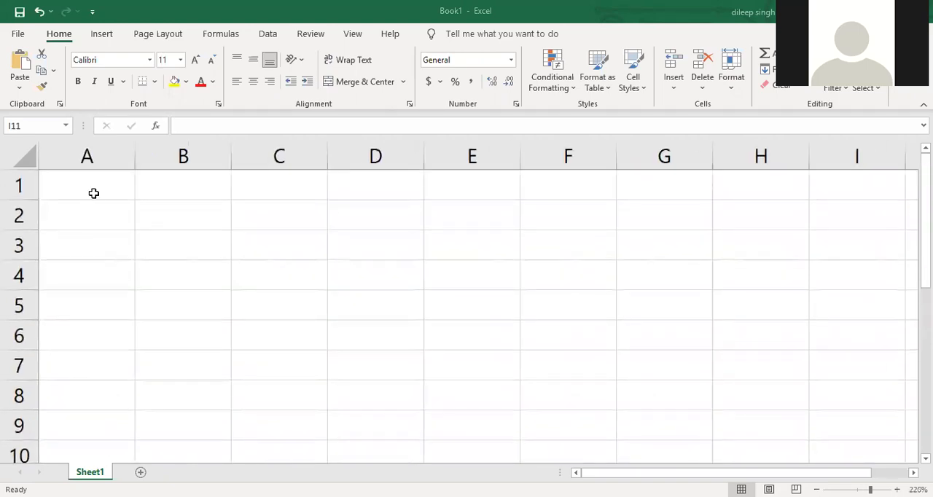
pyautogui.click(81, 193)
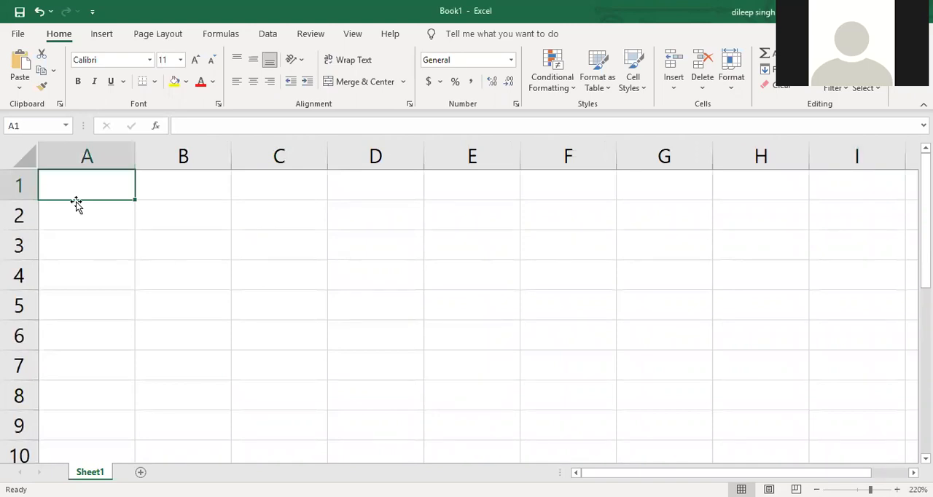
pyautogui.write('EMP ID')
pyautogui.press('Tab')
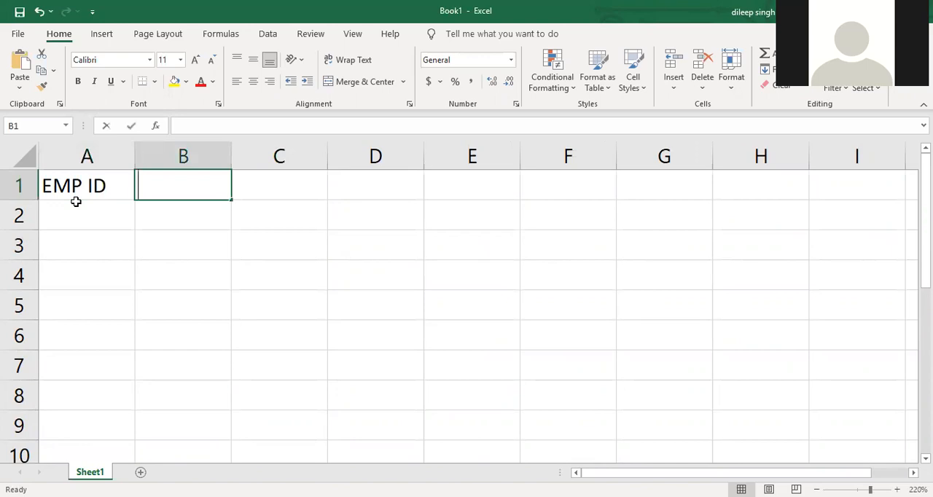
pyautogui.write('EMP NAME')
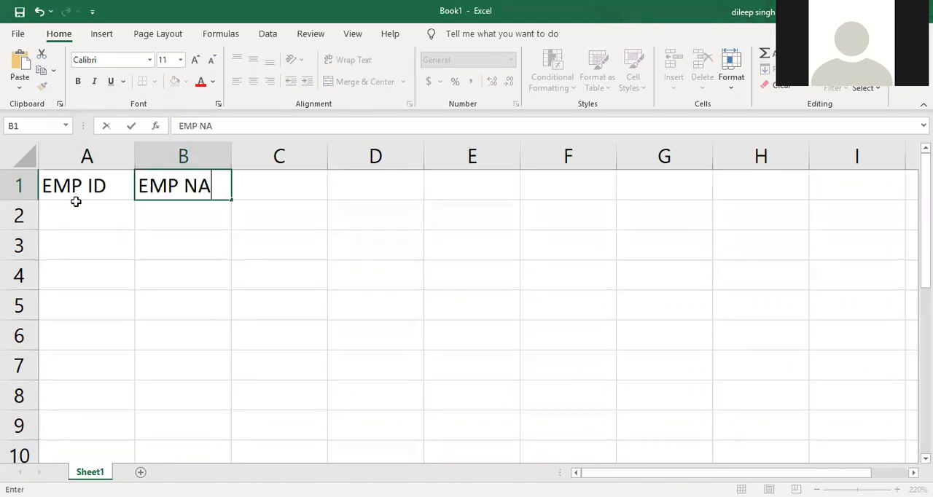
pyautogui.press('Tab')
# - Enter the headers DESIGNATION in cell C1 and BASIC SALARY in cell D1
pyautogui.write('DESIGNATION')
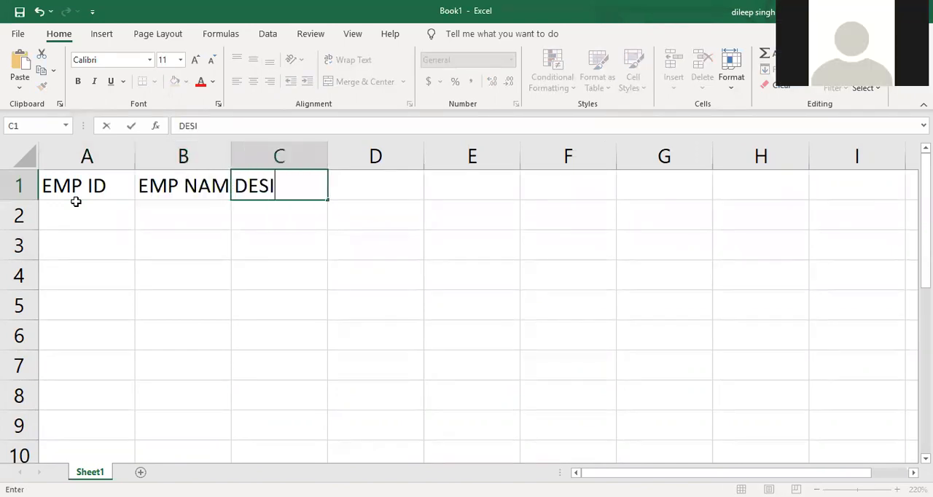
pyautogui.press('Tab')
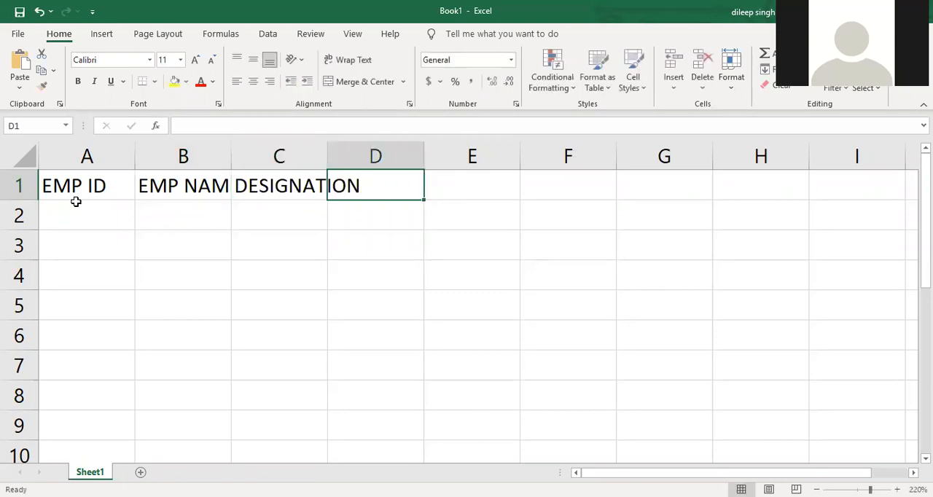
pyautogui.write('BASIC SALARY')
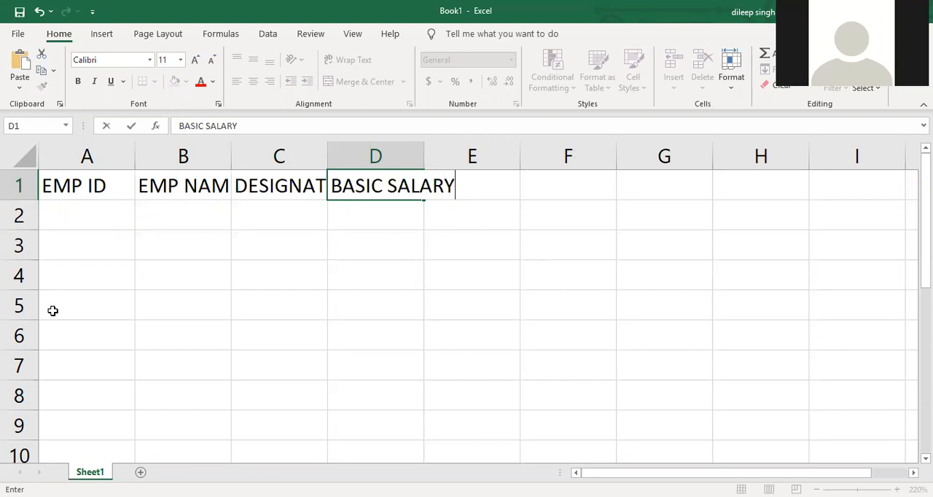
# - Widen columns B, C and D so that their headers fit completely
pyautogui.doubleClick(327, 158)
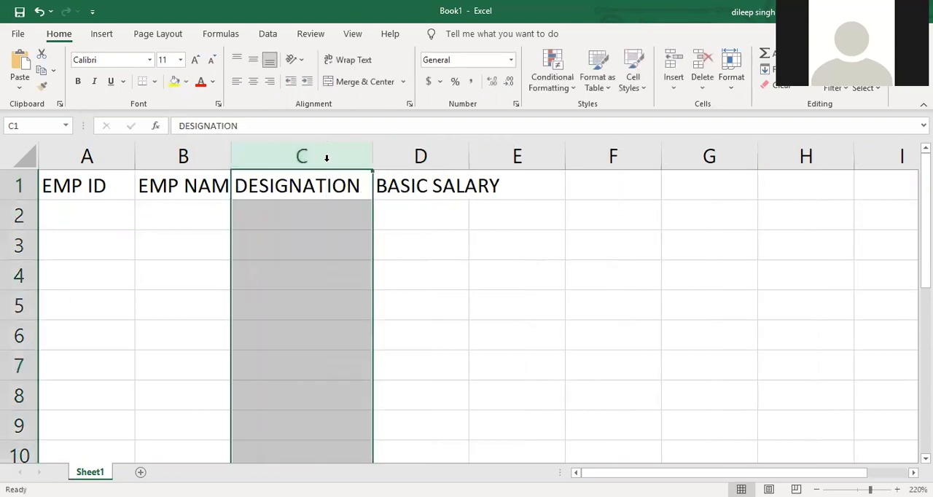
pyautogui.doubleClick(232, 157)
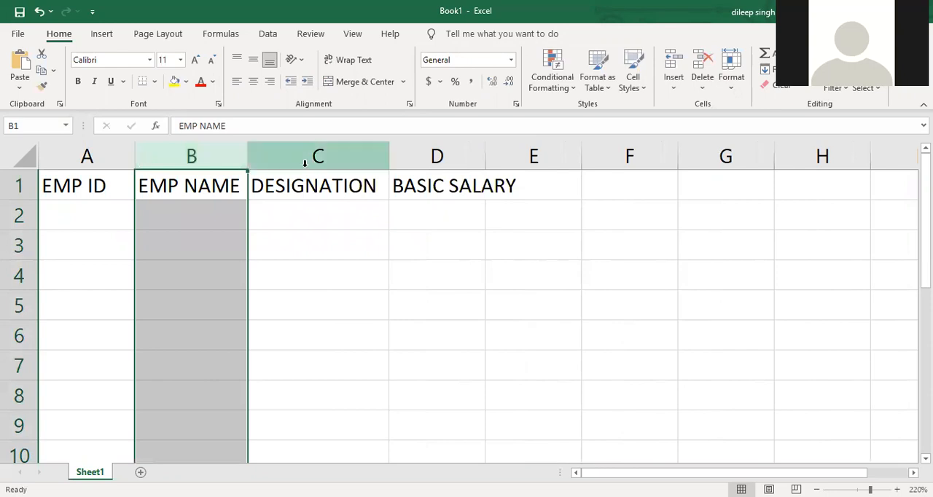
pyautogui.moveTo(249, 159); pyautogui.dragTo(257, 158)
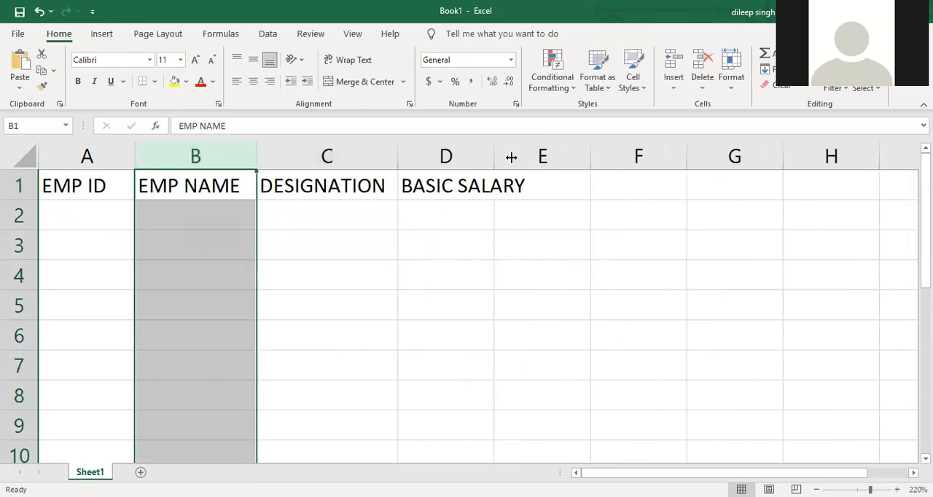
pyautogui.moveTo(422, 155); pyautogui.dragTo(419, 155)
pyautogui.moveTo(518, 155); pyautogui.dragTo(561, 151)
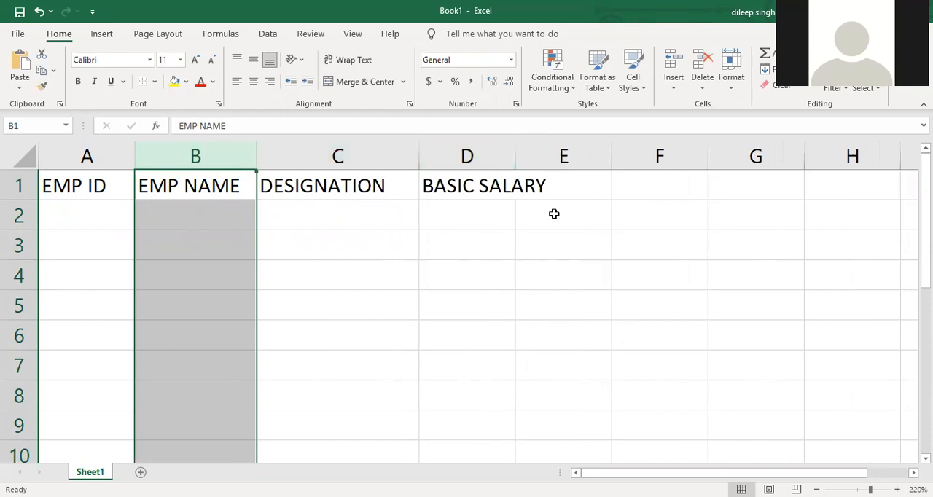
# - Enter the header HRA in cell E1, next to BASIC SALARY
pyautogui.click(573, 180)
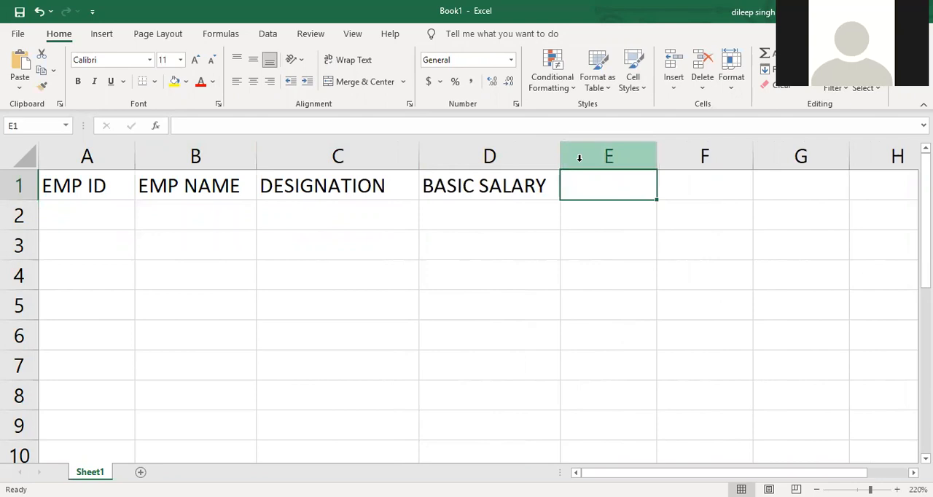
pyautogui.write('HR')
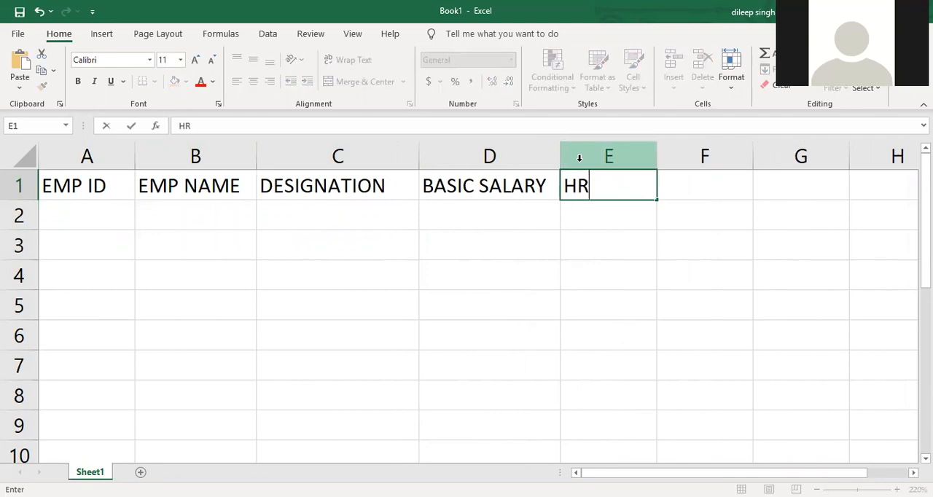
pyautogui.write('A(HO')
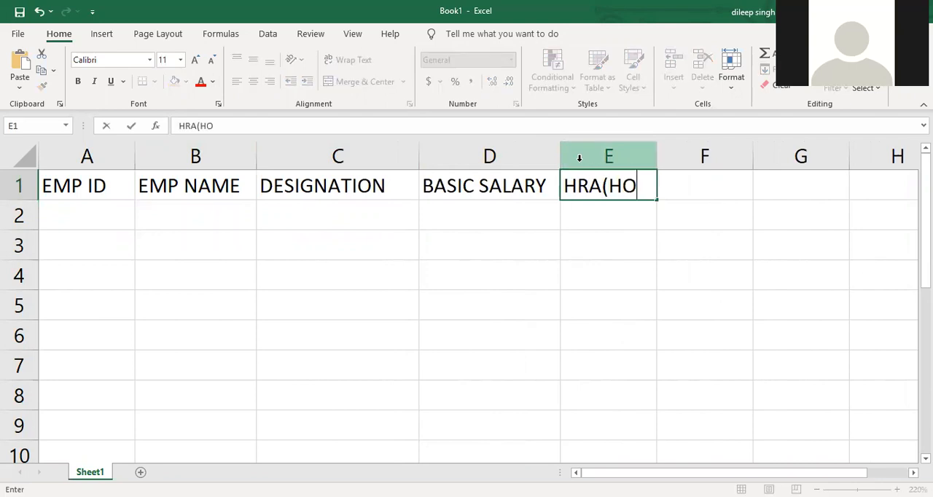
pyautogui.write('USE RENT ALLOWA')
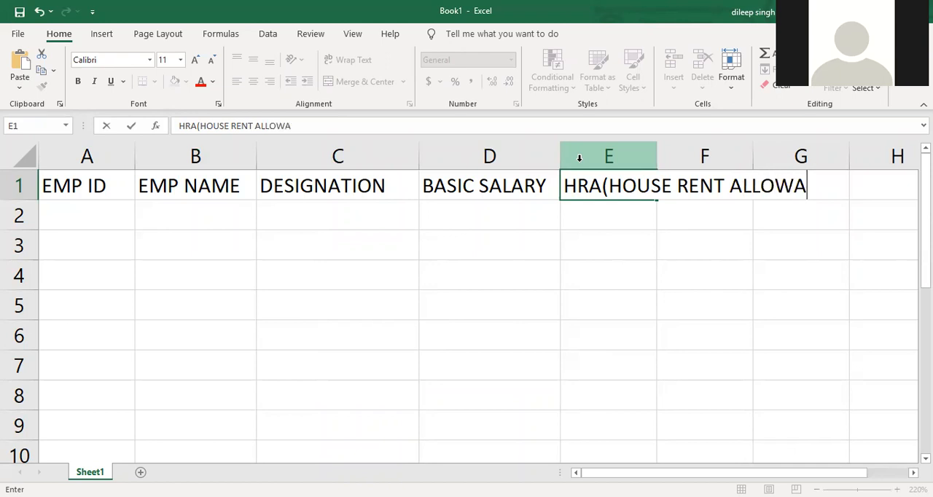
pyautogui.press('BackSpace')
pyautogui.press('BackSpace')
pyautogui.press('BackSpace')
pyautogui.press('BackSpace')
pyautogui.press('BackSpace')
pyautogui.press('BackSpace')
pyautogui.press('BackSpace')
pyautogui.press('BackSpace')
pyautogui.press('BackSpace')
pyautogui.press('BackSpace')
pyautogui.press('BackSpace')
pyautogui.press('BackSpace')
pyautogui.press('BackSpace')
pyautogui.press('BackSpace')
pyautogui.press('BackSpace')
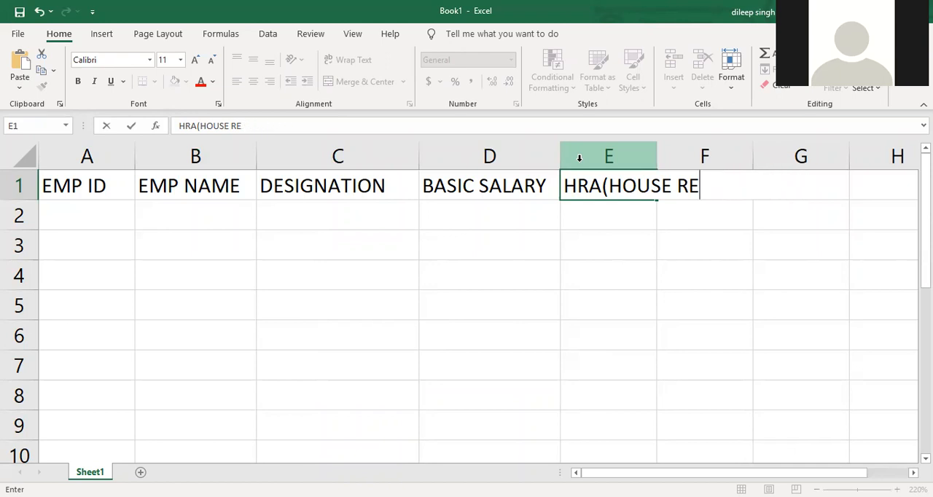
pyautogui.press('BackSpace')
pyautogui.press('BackSpace')
pyautogui.press('BackSpace')
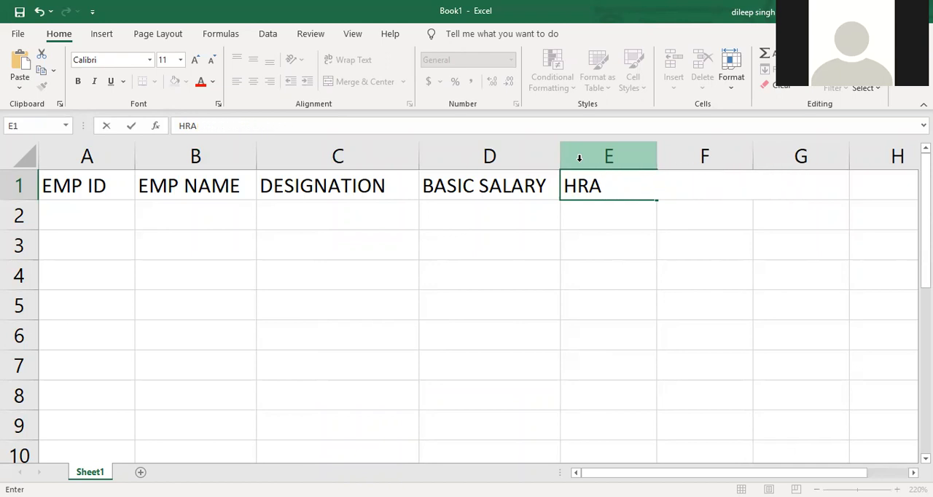
# - Continue the header row with DA in cell F1, TA in G1 and PF in H1
pyautogui.press('Tab')
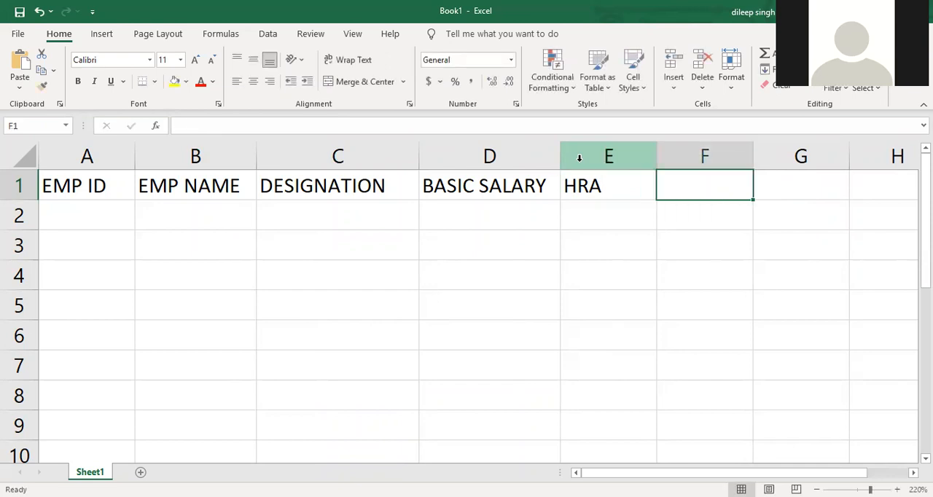
pyautogui.write('DA')
pyautogui.press('Tab')
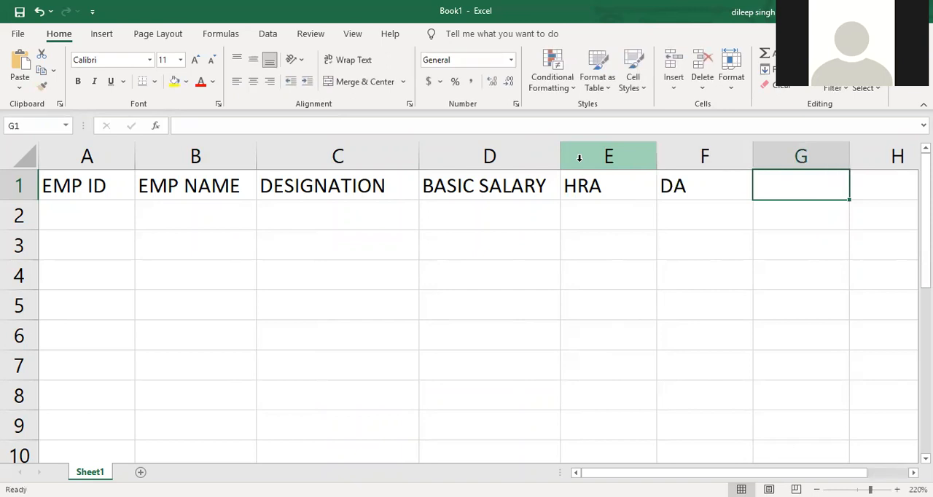
pyautogui.write('TA')
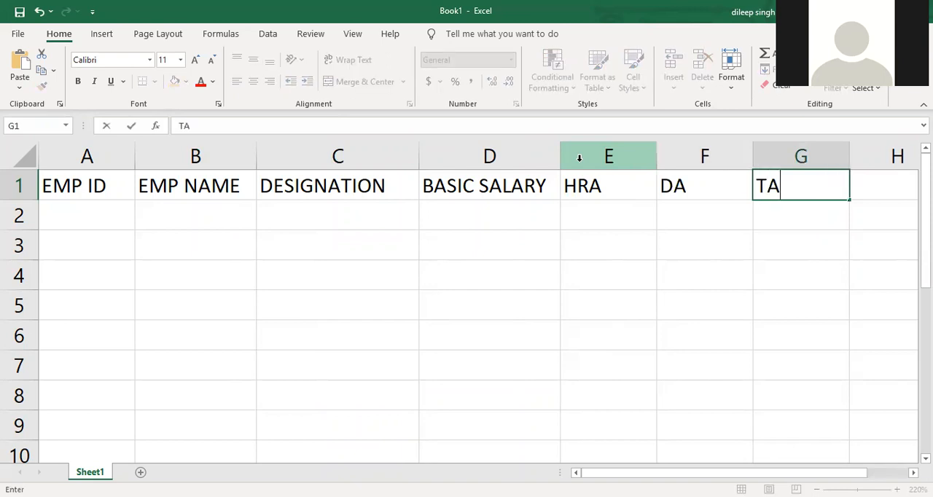
pyautogui.press('Tab')
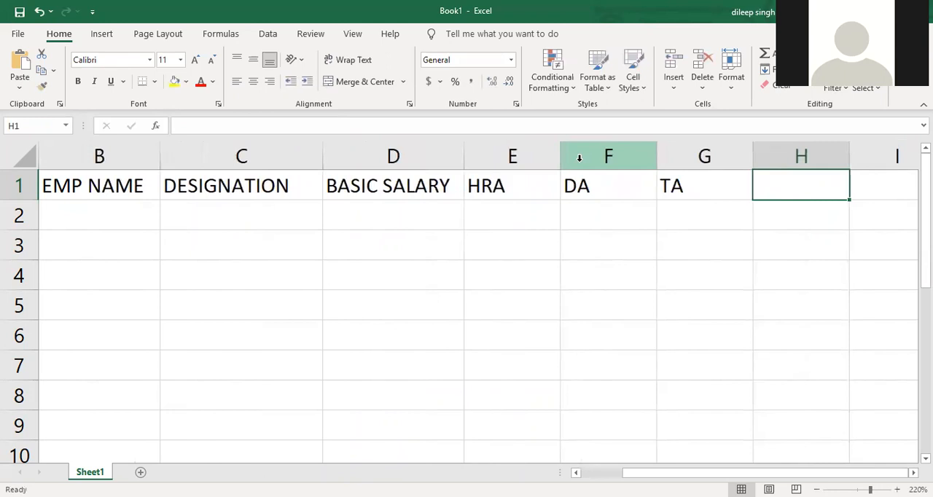
pyautogui.write('PF')
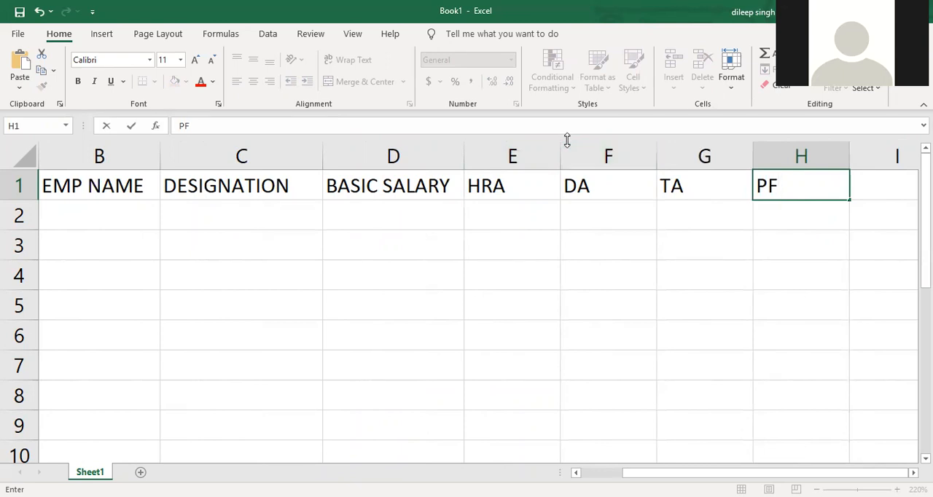
pyautogui.press('Tab')
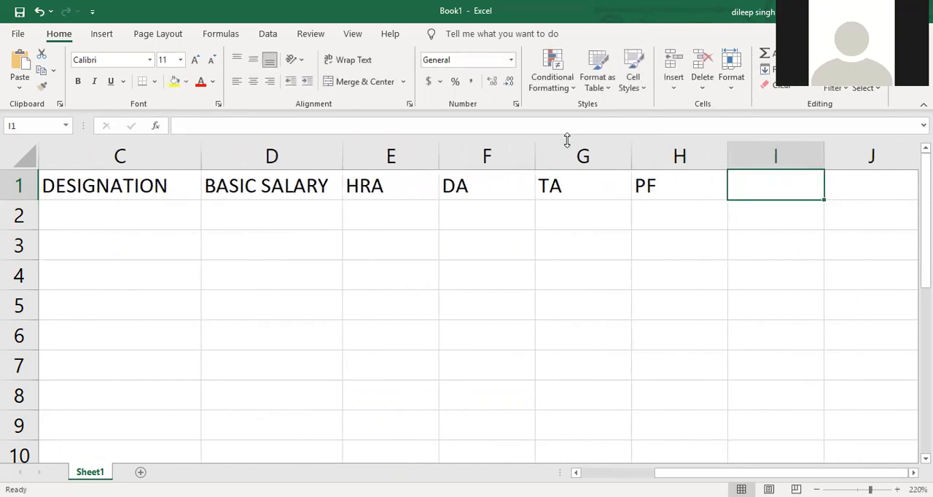
# - Enter the header INC TAX in cell I1, after PF
pyautogui.write('INCOE')
pyautogui.press('BackSpace')
pyautogui.press('BackSpace')
pyautogui.press('BackSpace')
pyautogui.write('C TAX')
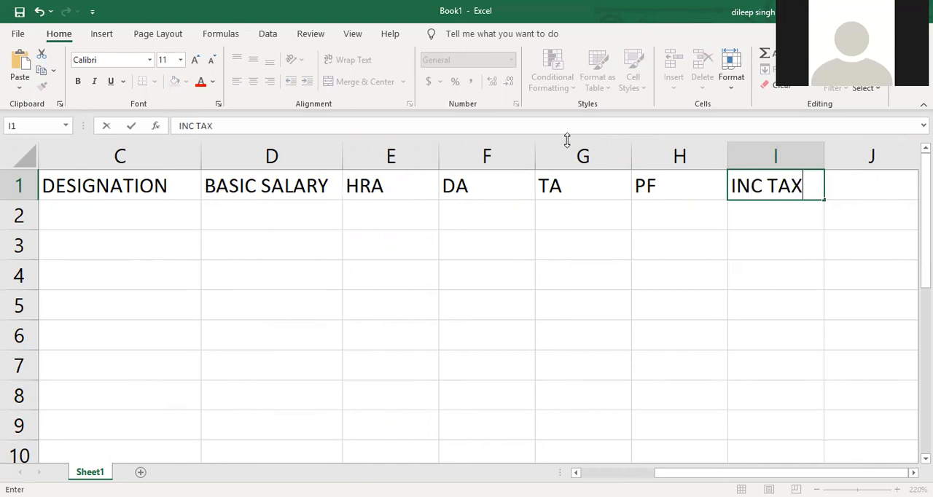
pyautogui.press('Tab')
# - Complete the header row with GROSS SAL in cell J1 and NET SALARY in K1
pyautogui.write('GROSS ')
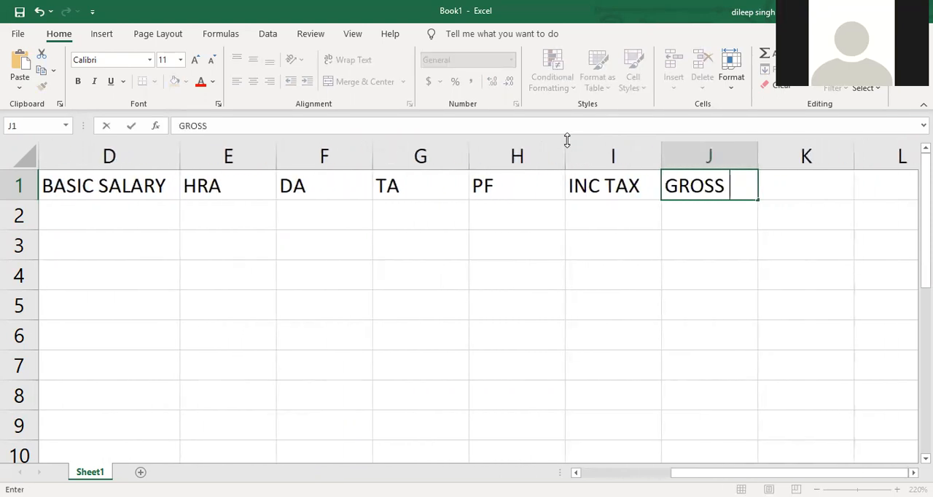
pyautogui.write('SAL')
pyautogui.press('Tab')
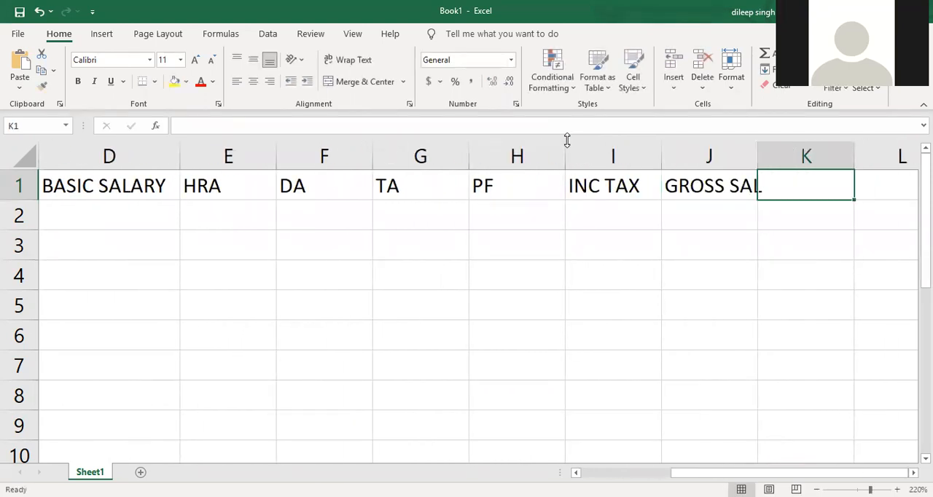
pyautogui.write('NET SAL')
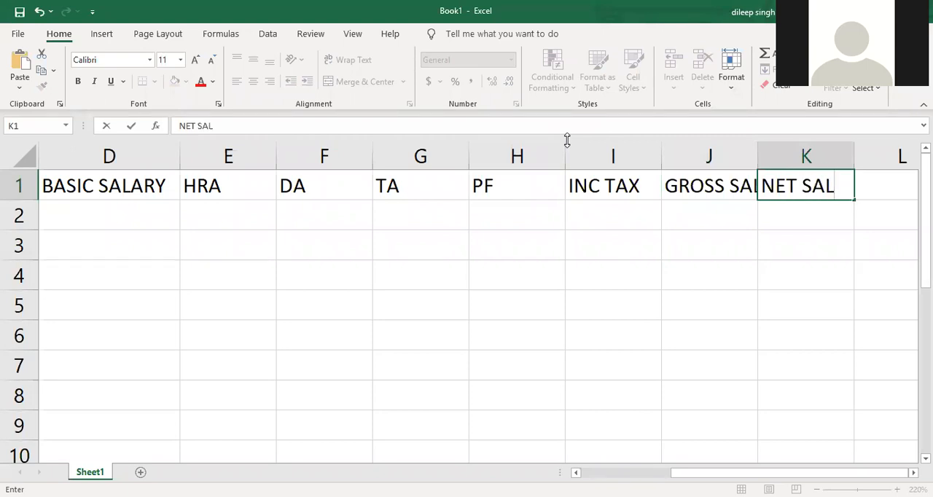
pyautogui.write('ARY')
pyautogui.press('Return')
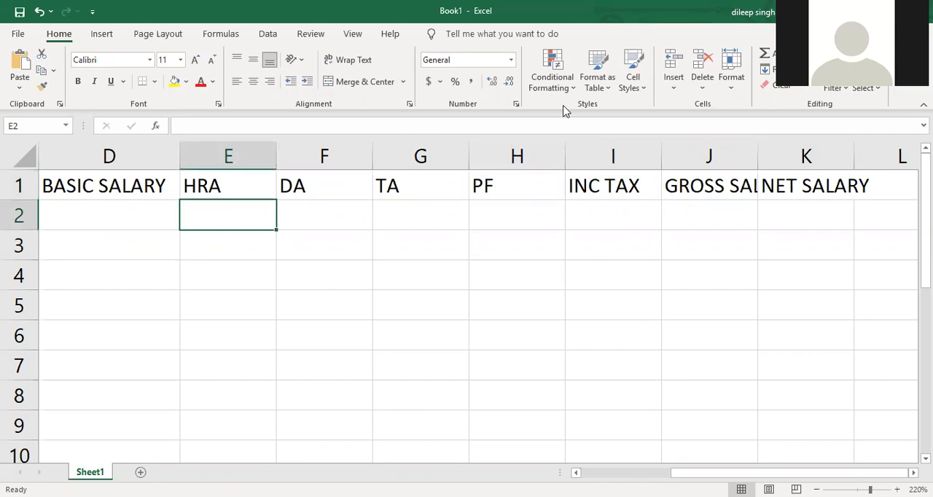
# - Select the header row A1 to K1 and autofit its columns to the header text
pyautogui.keyDown('ctrl'); pyautogui.scroll(-1, 544, 237); pyautogui.keyUp('ctrl')
pyautogui.keyDown('ctrl'); pyautogui.scroll(-1, 544, 237); pyautogui.keyUp('ctrl')
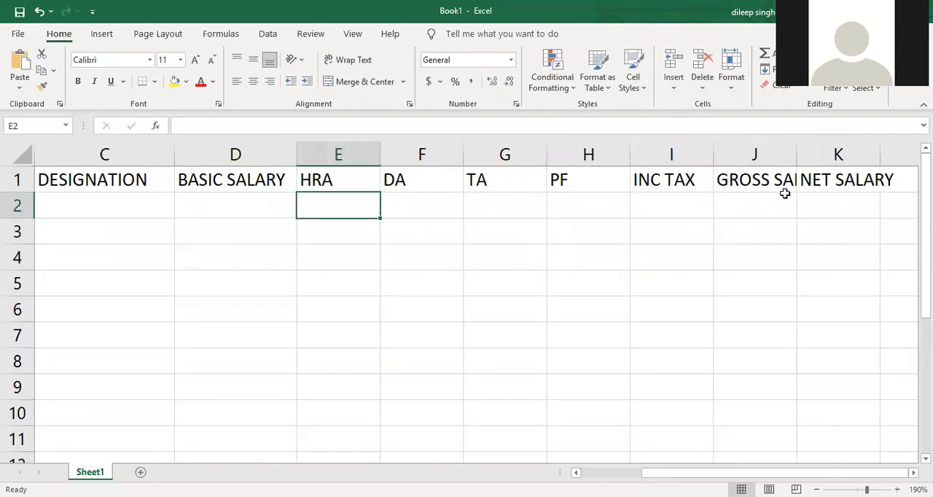
pyautogui.moveTo(802, 179); pyautogui.dragTo(5, 157)
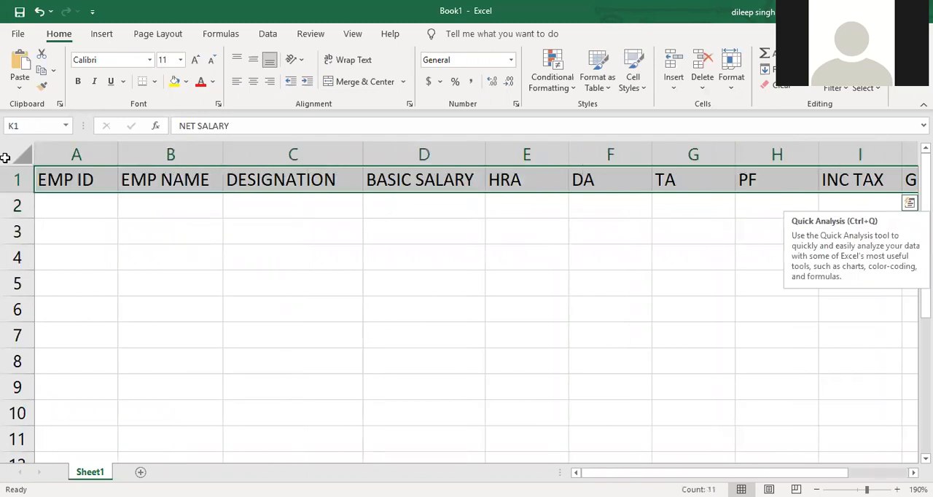
pyautogui.press('alt')
pyautogui.press('o')
pyautogui.press('i')
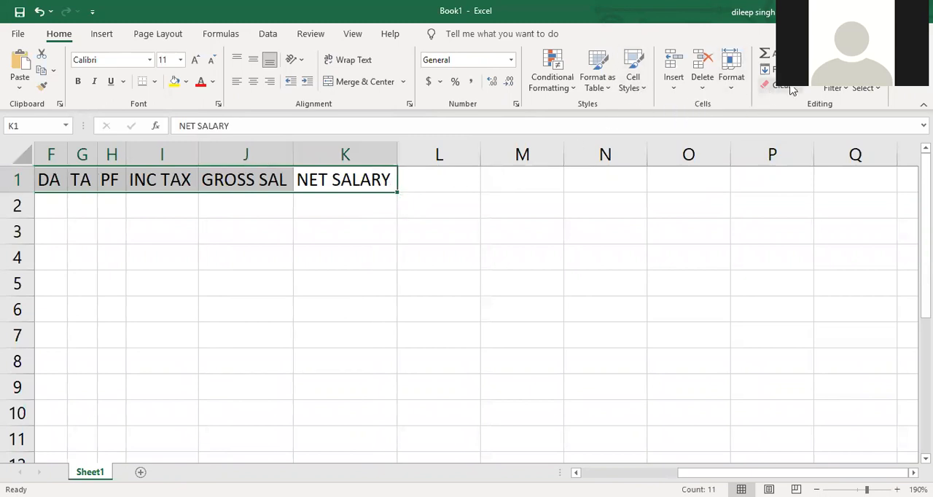
# - Set the width of the selected header columns A to K to 6.5
pyautogui.click(736, 93)
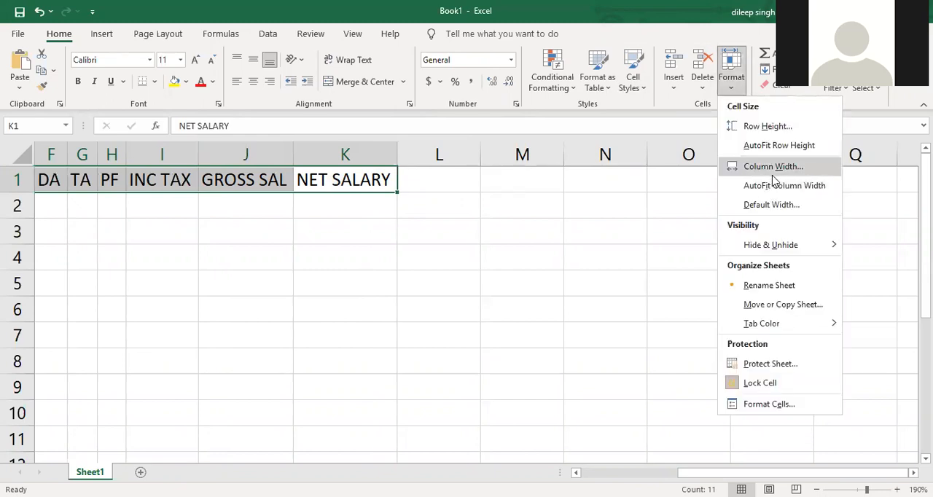
pyautogui.click(772, 168)
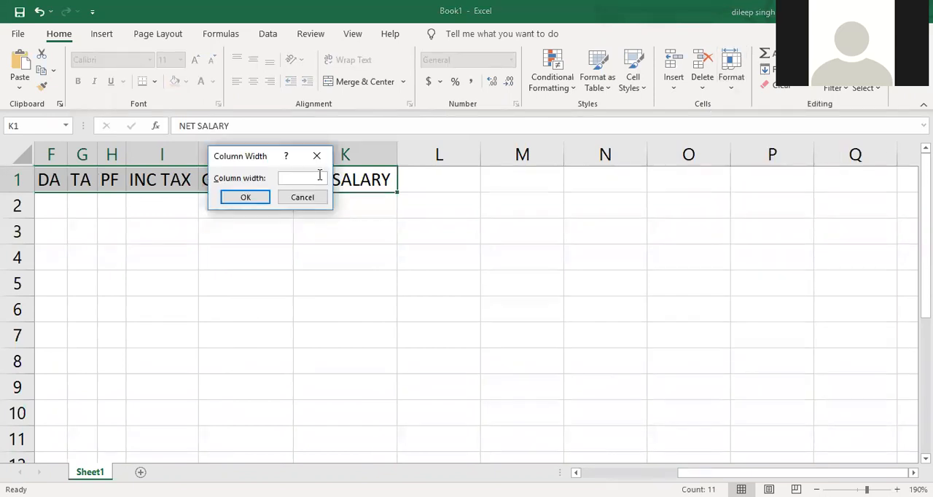
pyautogui.write('6.5')
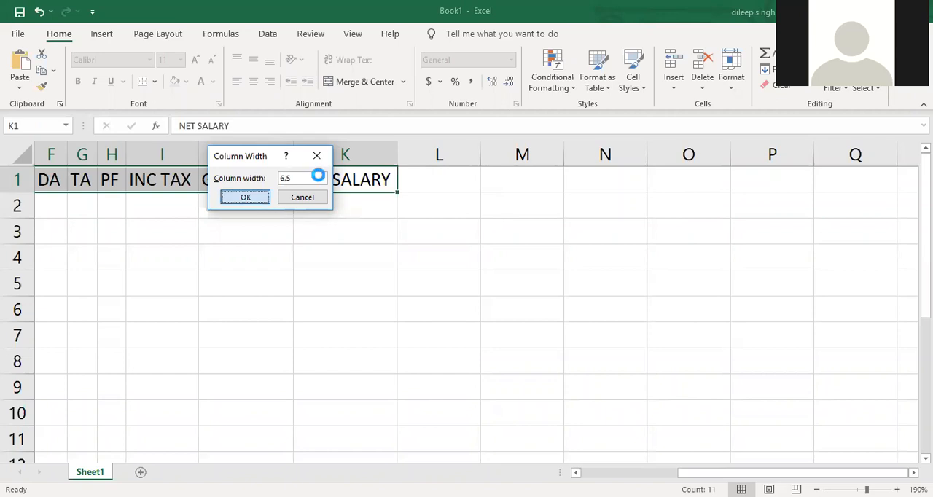
pyautogui.press('Return')
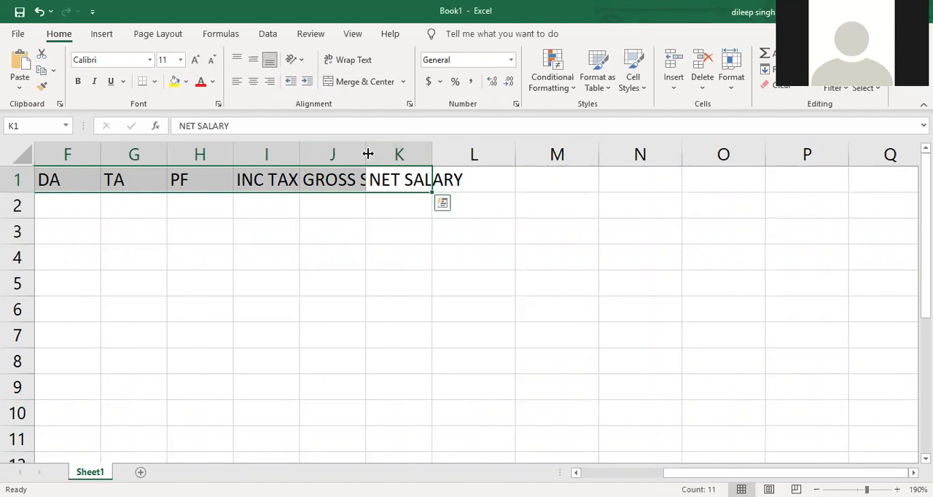
# - Widen columns I, J and K so the INC TAX, GROSS SAL and NET SALARY headers fit with some extra room
pyautogui.moveTo(368, 153); pyautogui.dragTo(394, 154)
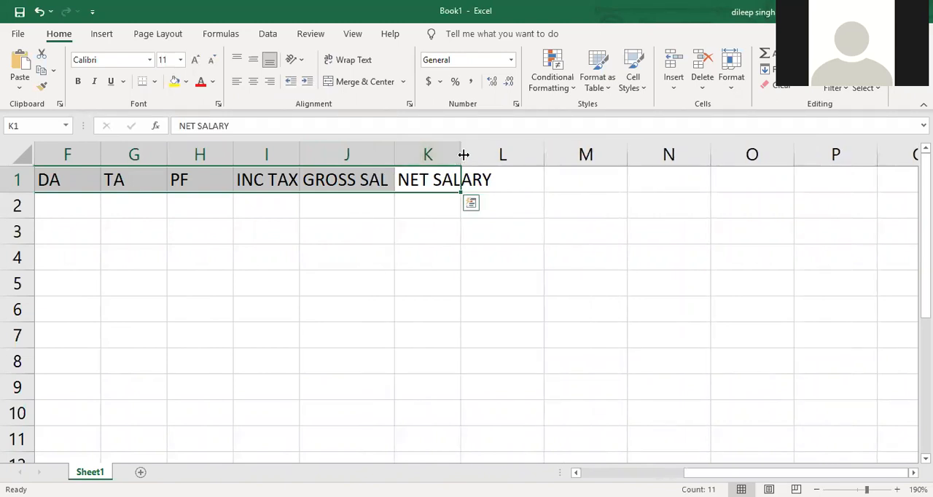
pyautogui.doubleClick(463, 155)
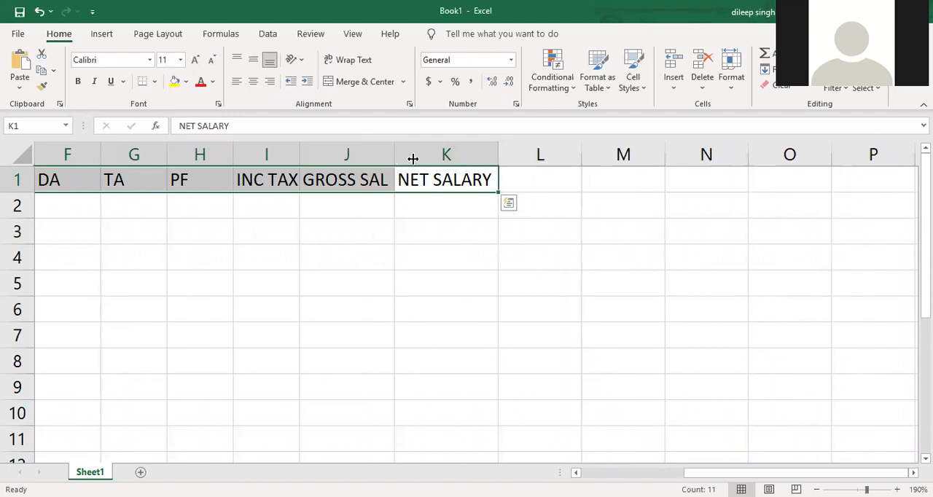
pyautogui.moveTo(394, 156); pyautogui.dragTo(412, 155)
pyautogui.moveTo(300, 156); pyautogui.dragTo(328, 154)
pyautogui.moveTo(545, 154); pyautogui.dragTo(557, 153)
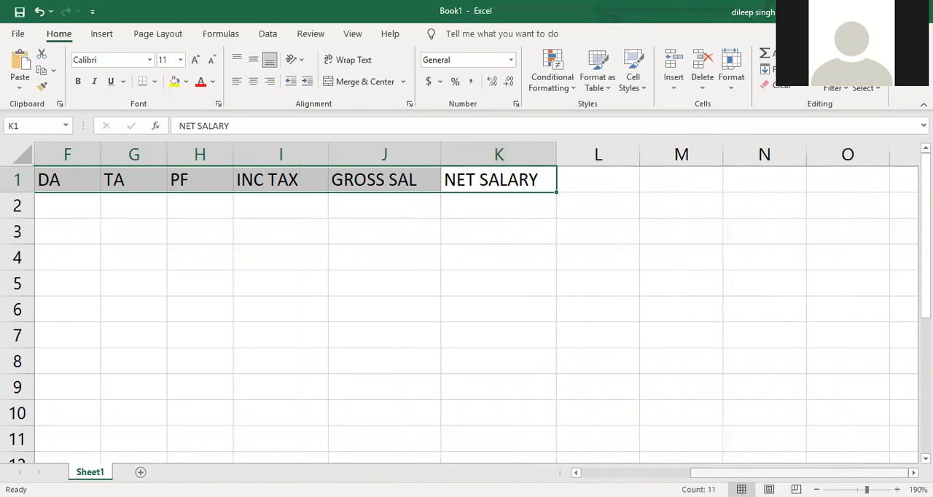
# - Autofit the EMP NAME, DESIGNATION and BASIC SALARY columns to their header text
pyautogui.hscroll(-3, 167, 175)
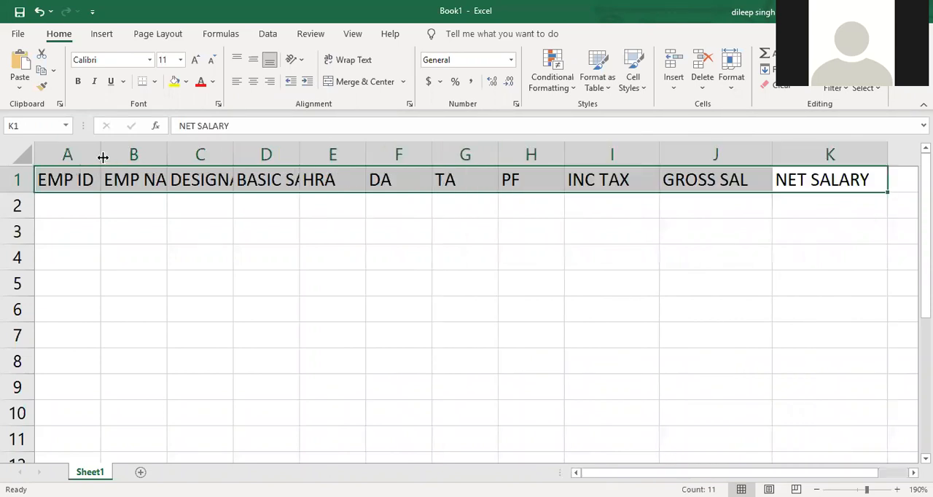
pyautogui.doubleClick(166, 154)
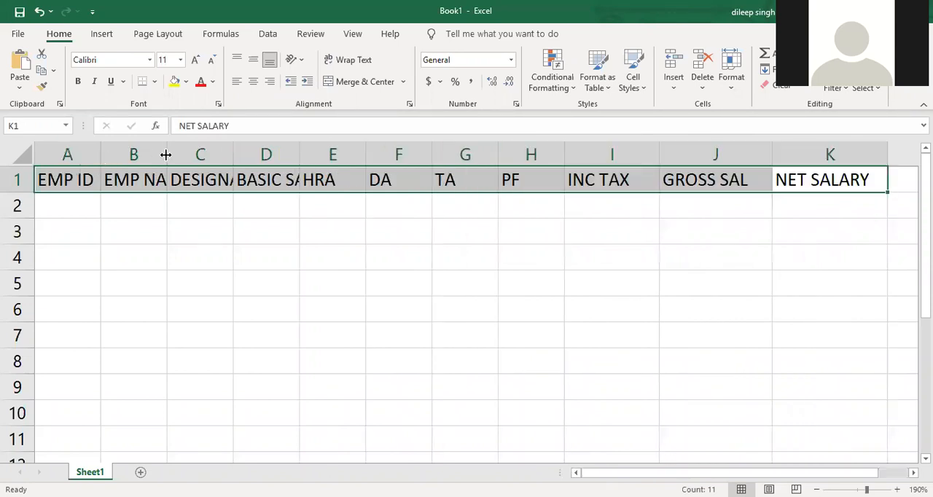
pyautogui.doubleClick(263, 155)
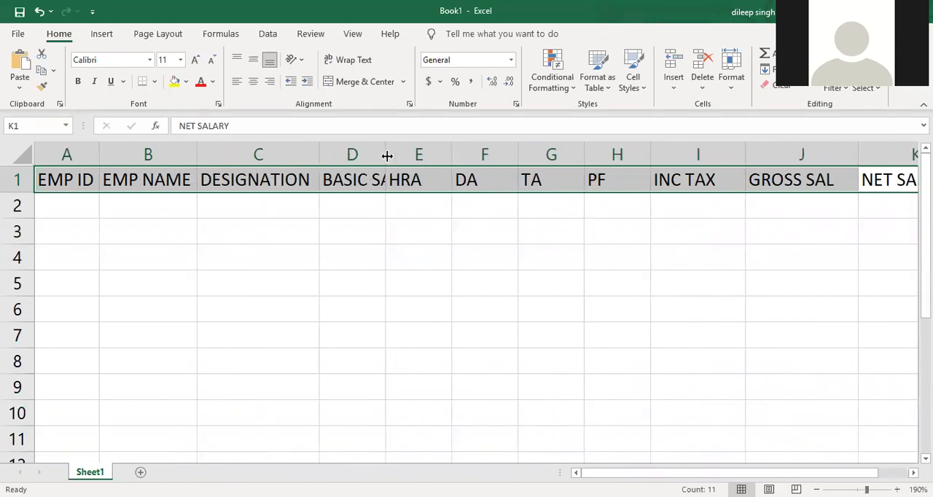
pyautogui.doubleClick(386, 155)
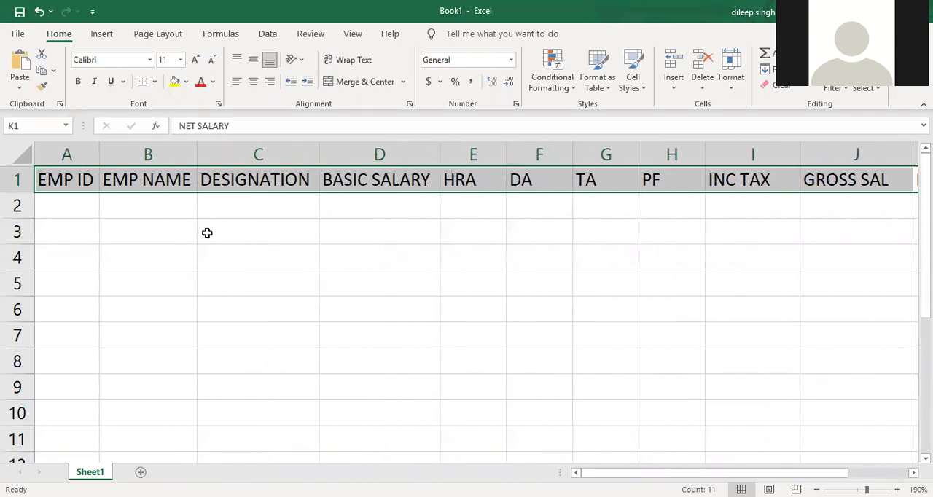
# - Enter employee IDs E001 to E004 in A2 to A5 and fill the series down to A11
pyautogui.click(74, 207)
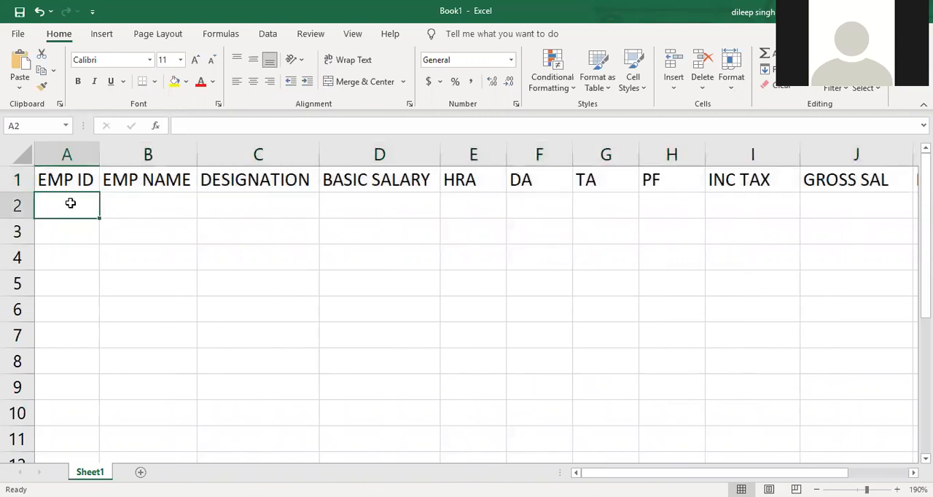
pyautogui.write('E001')
pyautogui.press('Return')
pyautogui.write('E002')
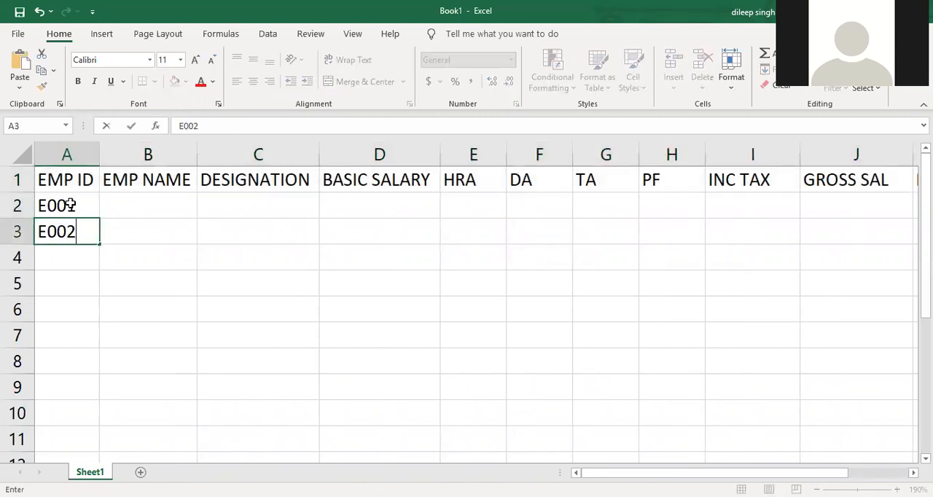
pyautogui.press('Return')
pyautogui.write('E003')
pyautogui.press('Return')
pyautogui.write('E004')
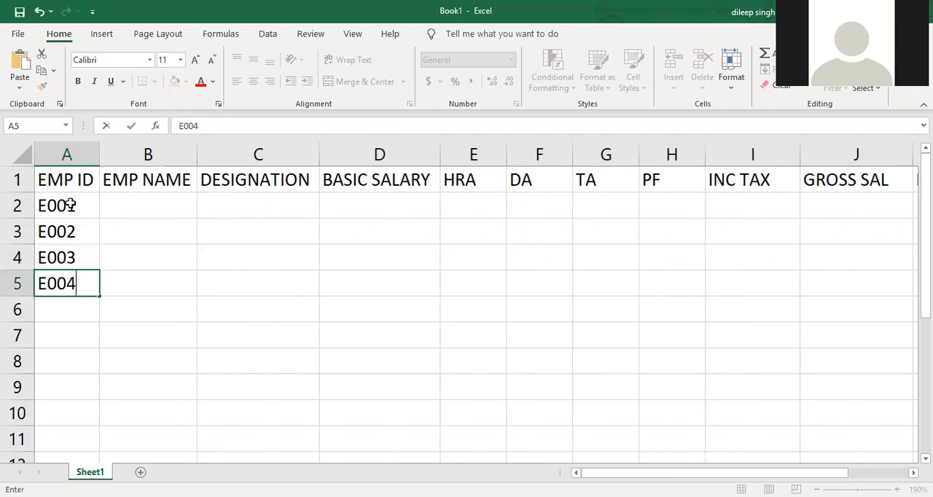
pyautogui.press('Return')
pyautogui.moveTo(91, 208); pyautogui.dragTo(93, 339)
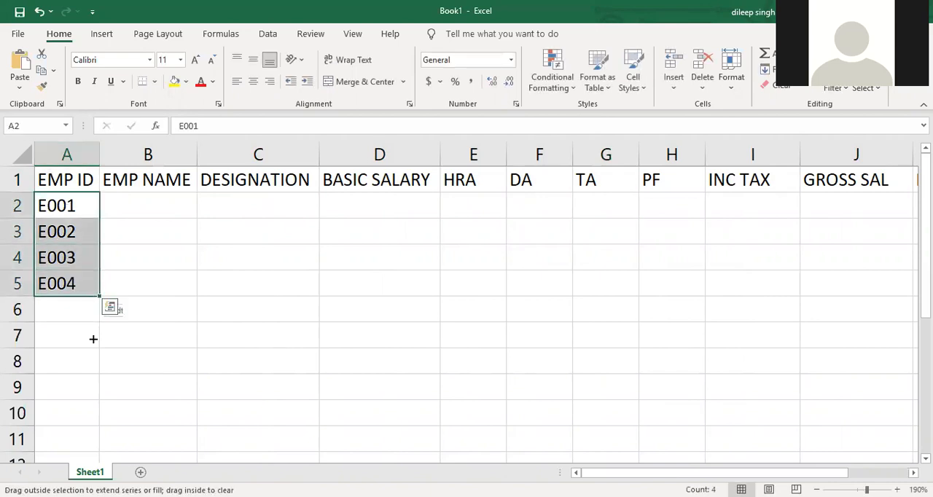
pyautogui.moveTo(83, 445); pyautogui.dragTo(82, 446)
# - Enter the names of the first five employees in cells B2 to B6
pyautogui.click(167, 208)
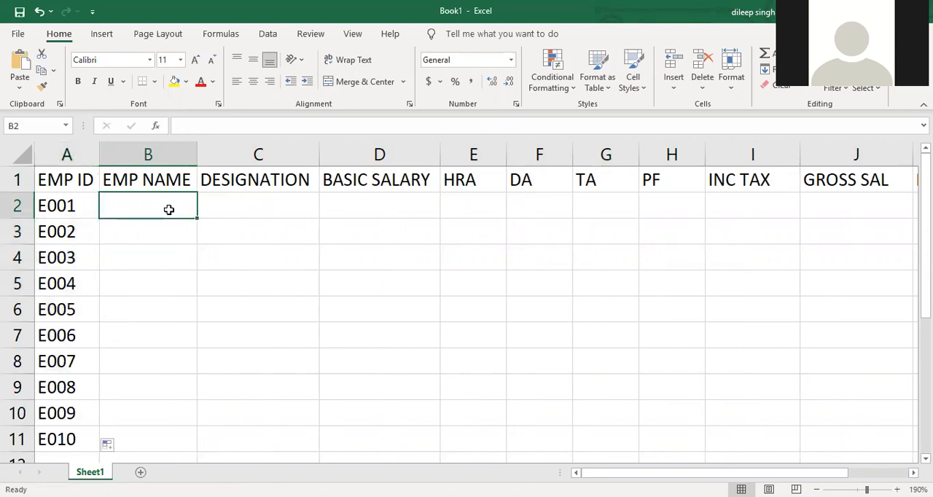
pyautogui.write('RAVI')
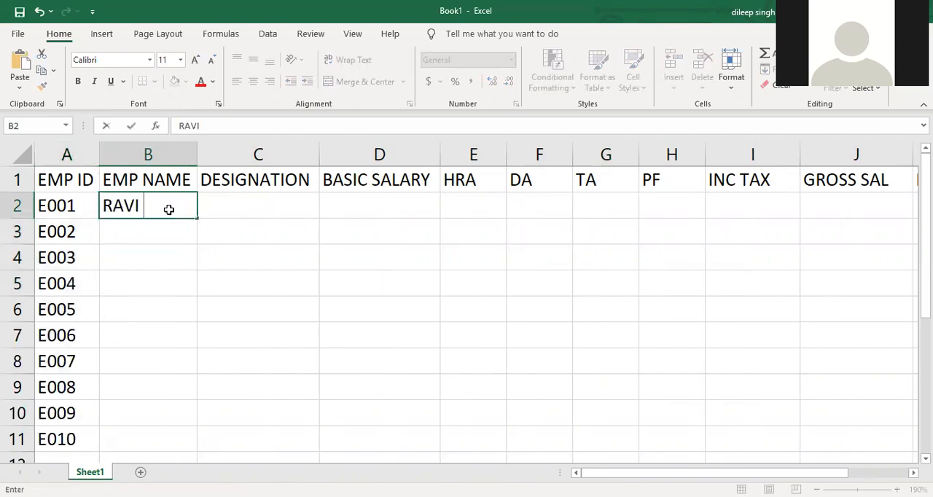
pyautogui.press('Return')
pyautogui.write('MAMTA')
pyautogui.press('Return')
pyautogui.write('SAVIT')
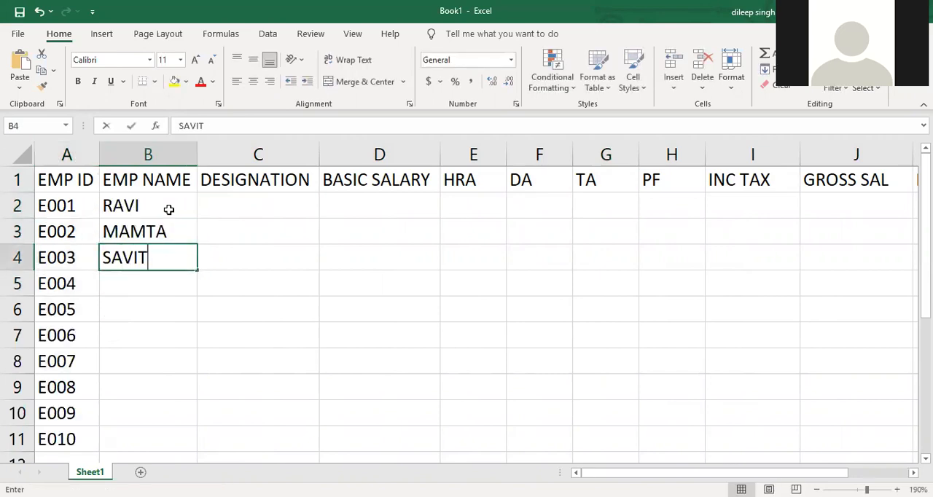
pyautogui.write('A')
pyautogui.press('Return')
pyautogui.write('TAVITA')
pyautogui.press('Return')
pyautogui.write('KAVITA')
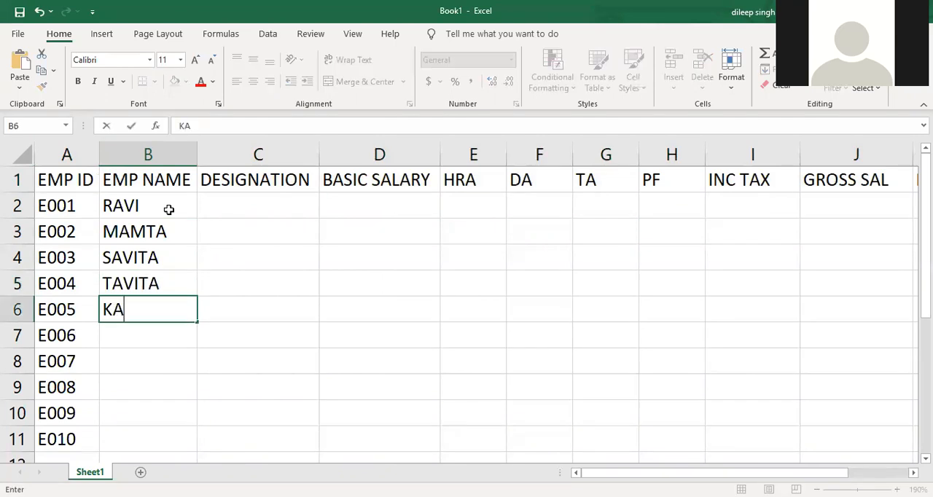
pyautogui.press('Return')
# - Enter the names of the remaining five employees in cells B7 to B11
pyautogui.write('MONU')
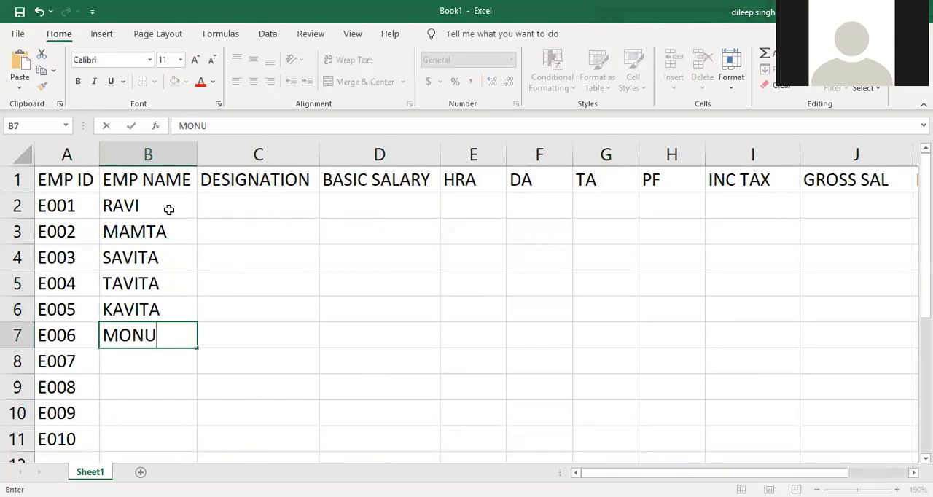
pyautogui.press('Return')
pyautogui.write('SONU')
pyautogui.press('Return')
pyautogui.write('SONIA')
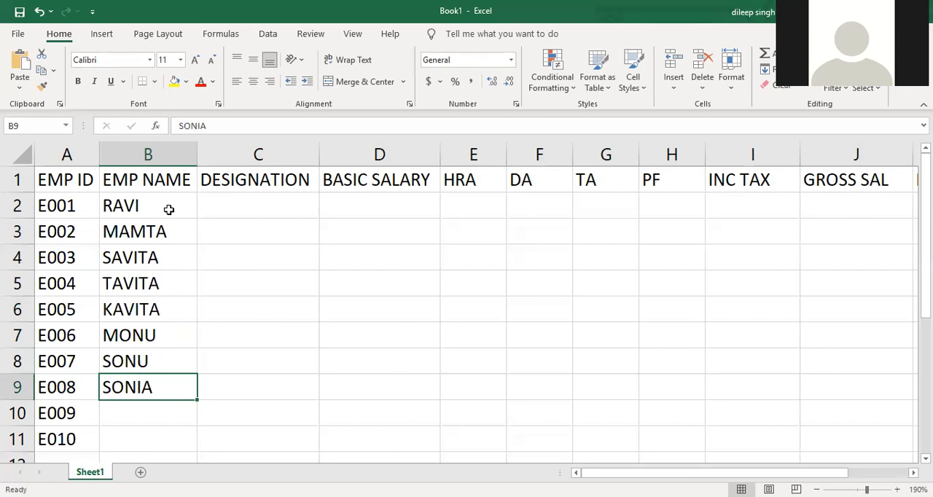
pyautogui.press('Return')
pyautogui.write('ASHISH')
pyautogui.press('Return')
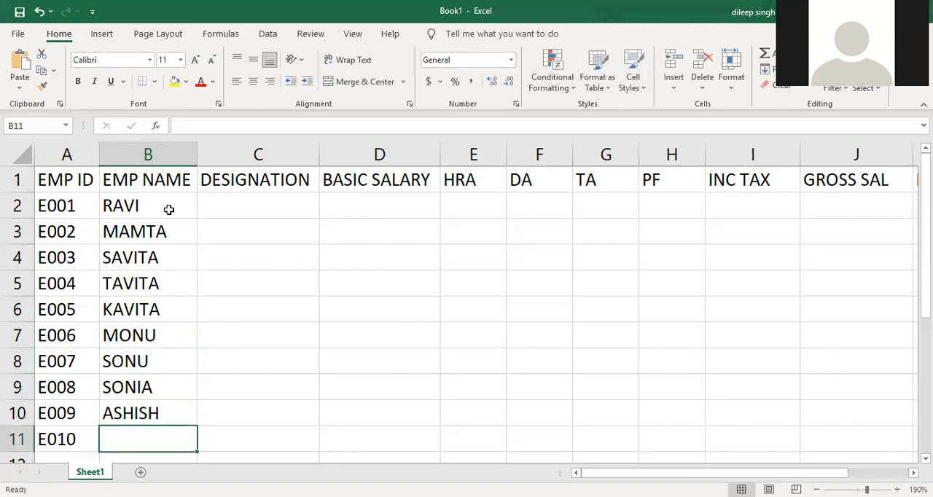
pyautogui.write('KASHISH')
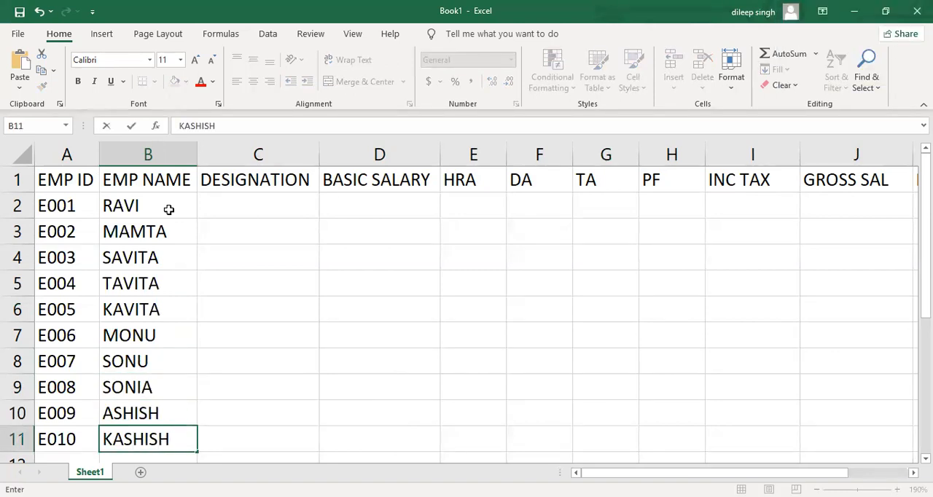
pyautogui.press('Right')
# - Enter the designations MANAGER, CLERK and ACCOUNTANT in cells C2 to C4
pyautogui.press('Up')
pyautogui.press('Up')
pyautogui.press('Up')
pyautogui.press('Up')
pyautogui.press('Up')
pyautogui.press('Up')
pyautogui.press('Up')
pyautogui.press('Up')
pyautogui.press('Up')
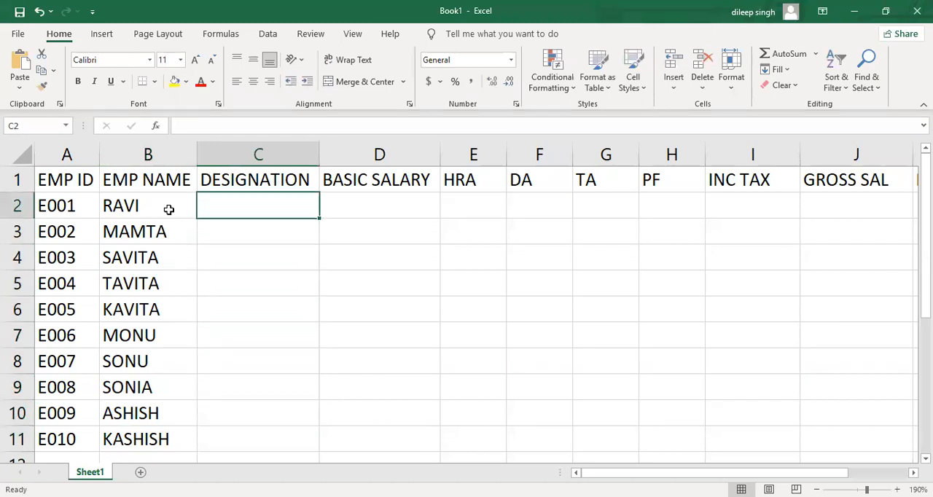
pyautogui.write('MANAGER')
pyautogui.press('Return')
pyautogui.write('CLERK')
pyautogui.press('Return')
pyautogui.write('ACCOUNTANT')
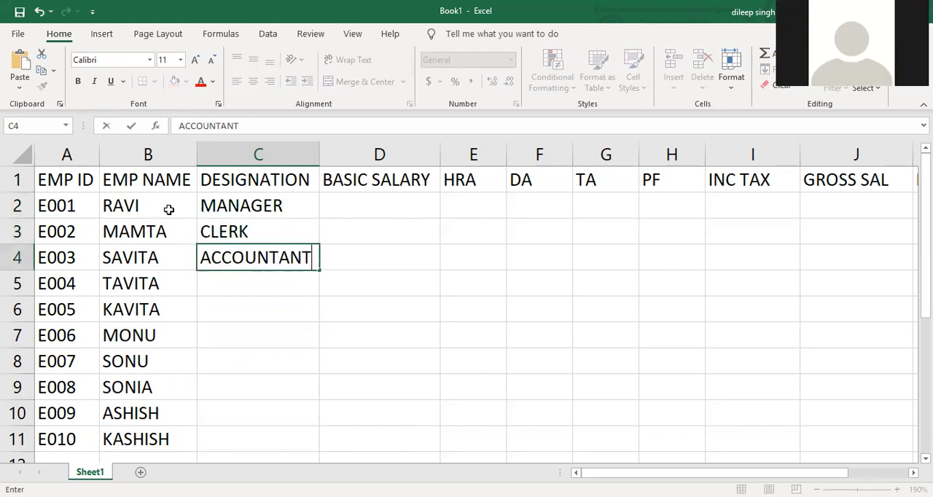
pyautogui.press('Return')
# - Enter the designations MANAGER, CLERK and ACCOUNTANT for employees E004 to E006 in C5 to C7
pyautogui.write('MANAGER')
pyautogui.press('Return')
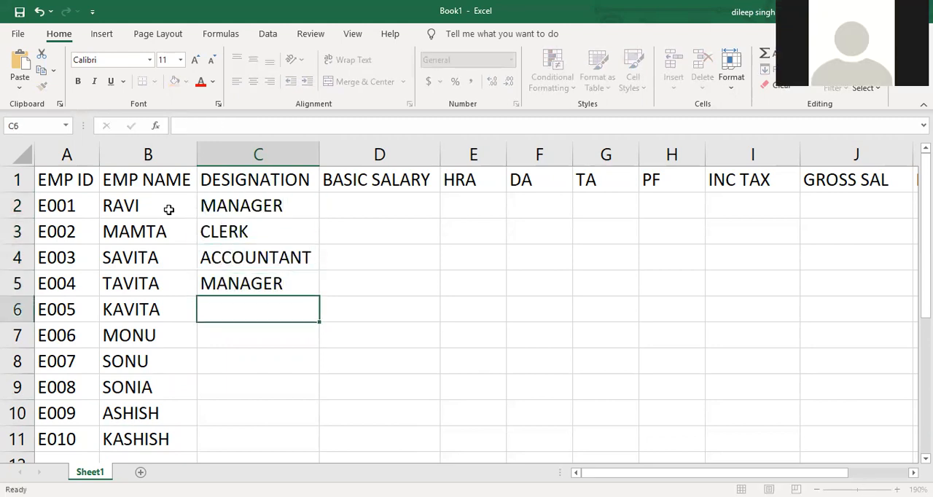
pyautogui.write('C')
pyautogui.press('Return')
pyautogui.write('ACCOUNTANT')
pyautogui.press('Return')
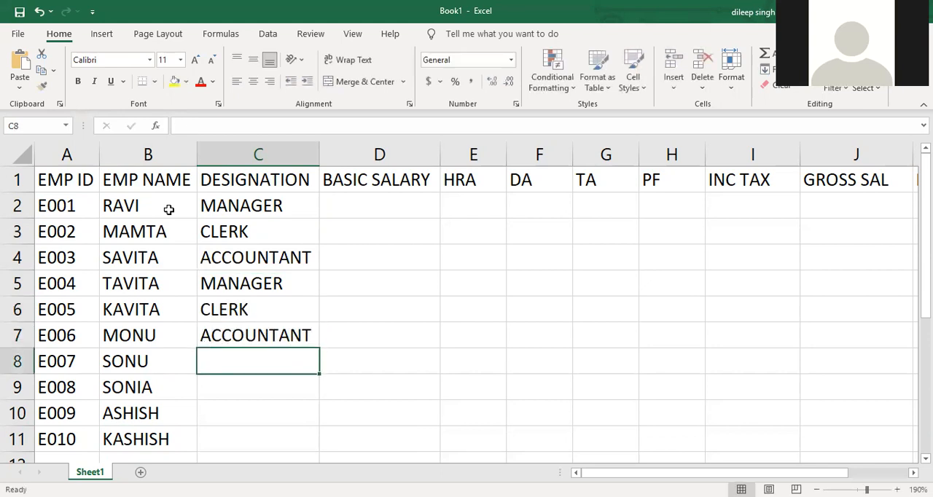
# - Complete the designation column with PEON in C8, CLERK in C9 and C10, and ACCOUNTANT in C11
pyautogui.write('E')
pyautogui.press('BackSpace')
pyautogui.write('PEON')
pyautogui.press('Return')
pyautogui.write('CLERK')
pyautogui.press('Return')
pyautogui.write('C')
pyautogui.press('Return')
pyautogui.write('A')
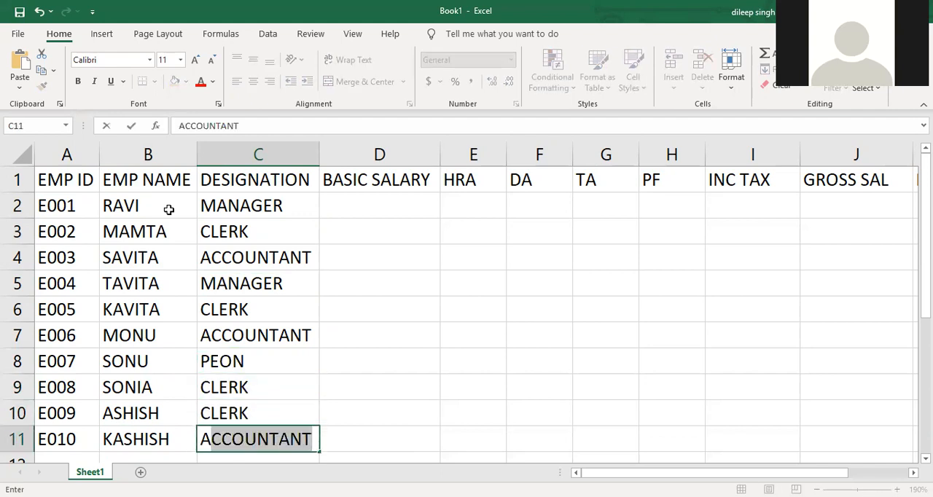
pyautogui.press('Up')
pyautogui.press('Up')
pyautogui.press('Up')
pyautogui.press('Up')
pyautogui.press('Up')
pyautogui.press('Up')
pyautogui.press('Up')
pyautogui.press('Up')
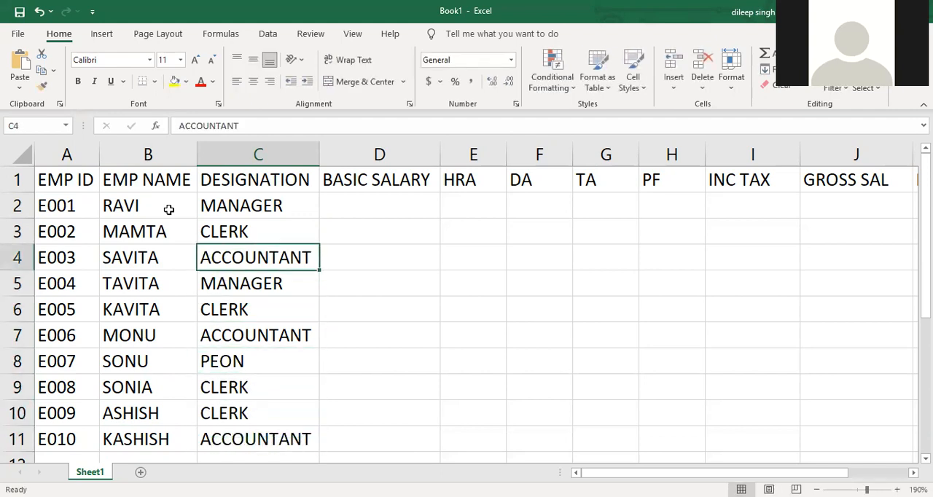
# - Enter basic salaries of 35000 in D2, 2500 in D3 and 30000 in D4
pyautogui.press('Right')
pyautogui.press('Up')
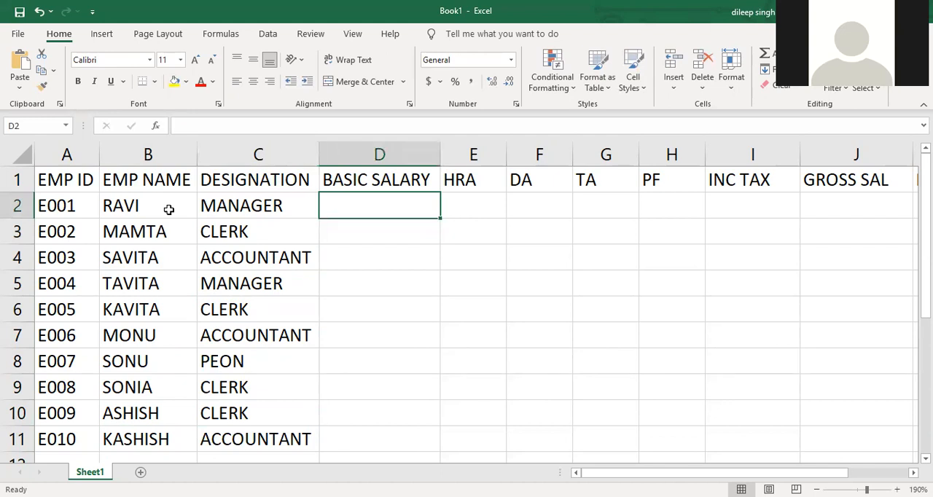
pyautogui.write('35000')
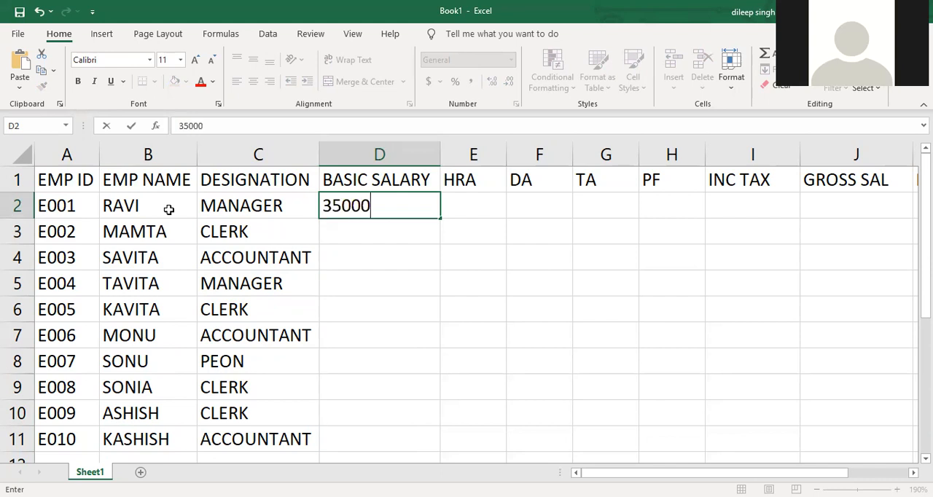
pyautogui.press('Return')
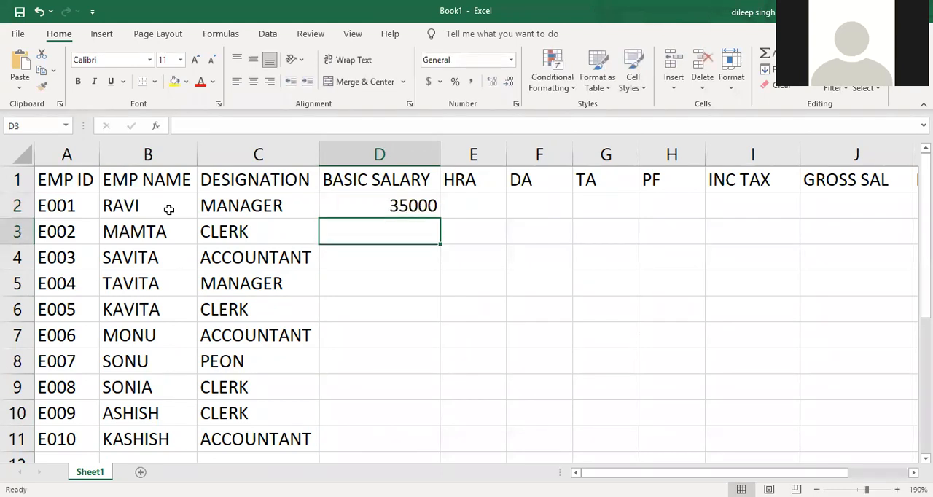
pyautogui.write('2500')
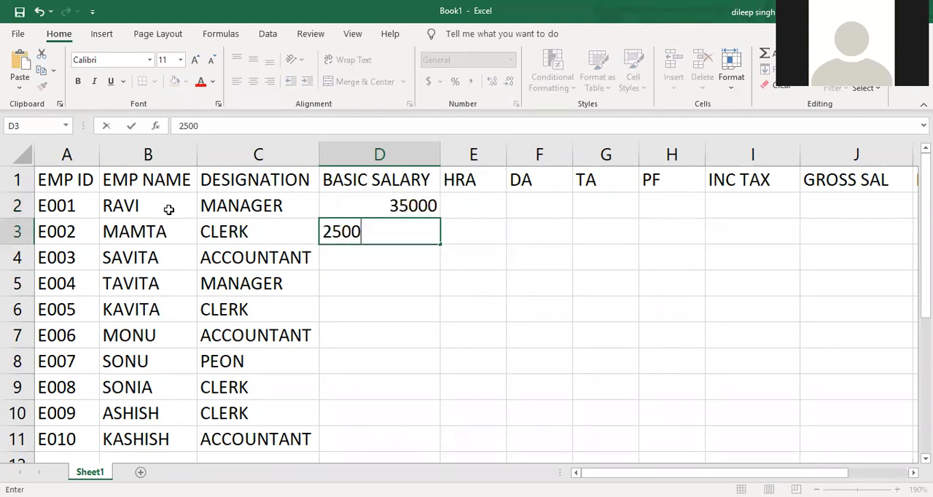
pyautogui.press('Return')
pyautogui.write('000')
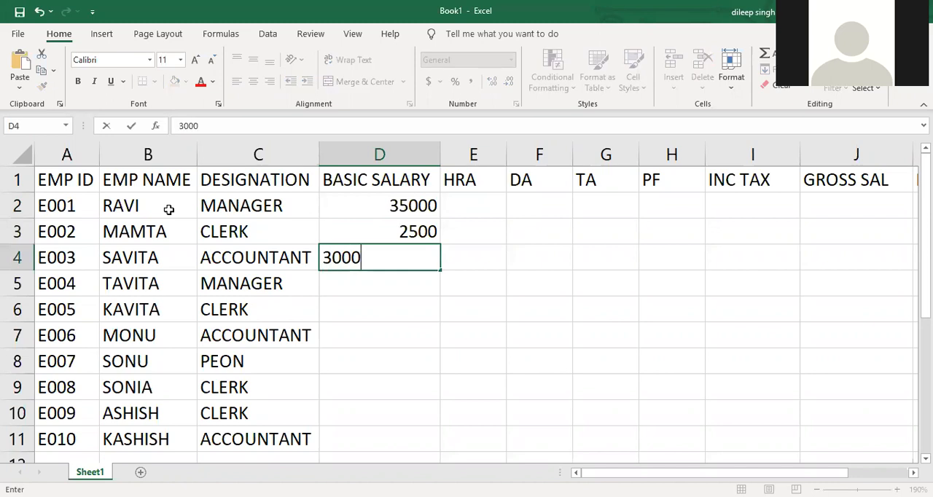
pyautogui.press('Return')
# - Correct the basic salary of the clerk in D3 to 25000
pyautogui.press('Up')
pyautogui.press('Up')
pyautogui.write('2500')
pyautogui.press('Return')
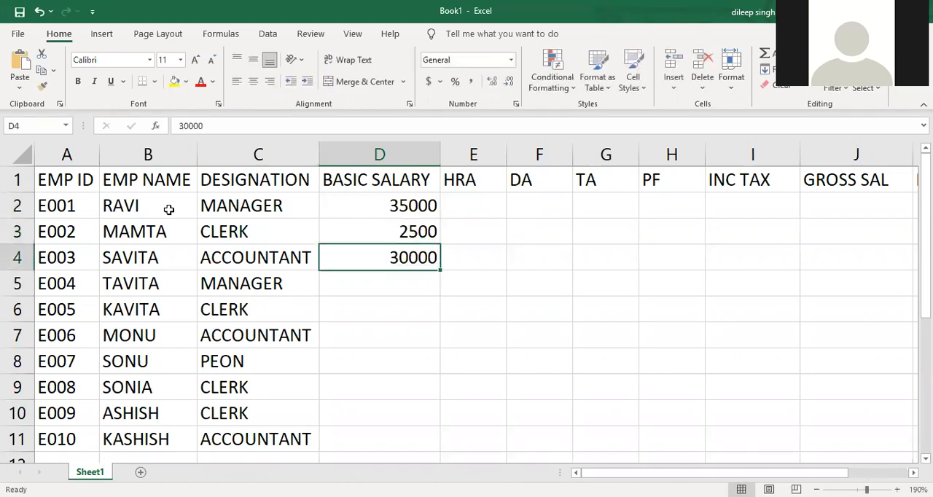
pyautogui.press('Up')
pyautogui.write('25000')
pyautogui.press('Return')
pyautogui.press('Return')
# - Enter basic salaries of 35000, 25000, 30000 and 25000 in cells D5 to D8
pyautogui.write('35')
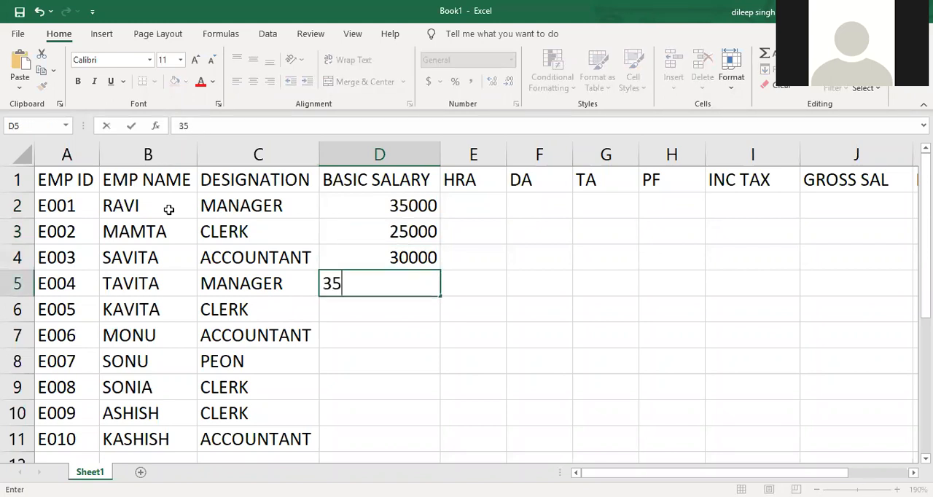
pyautogui.write('0000')
pyautogui.press('Return')
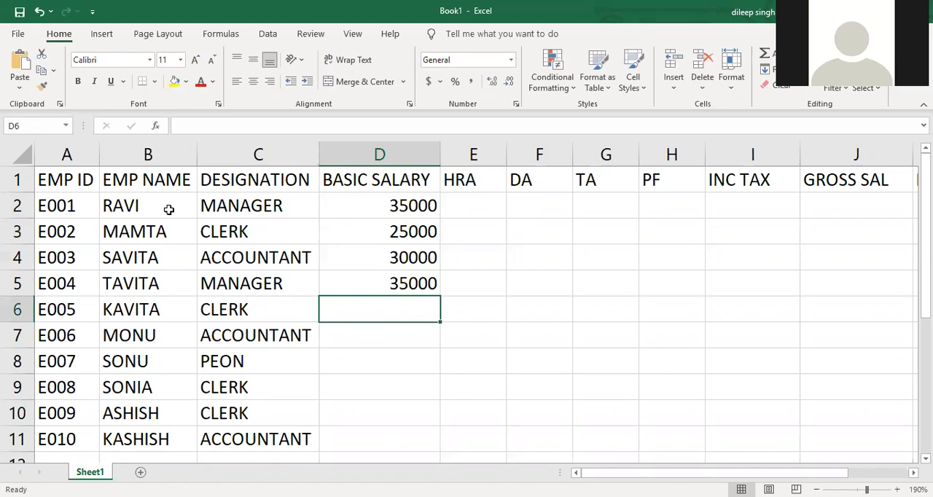
pyautogui.write('25000')
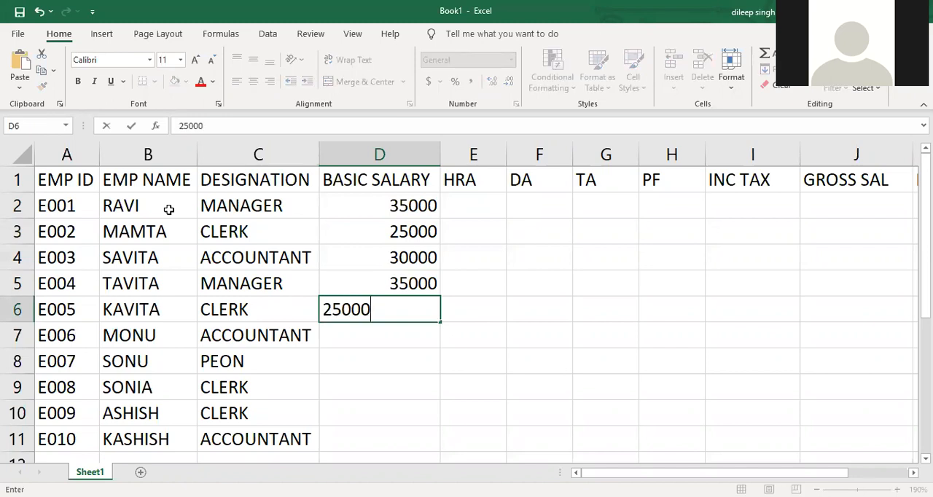
pyautogui.press('Return')
pyautogui.write('30000')
pyautogui.press('Return')
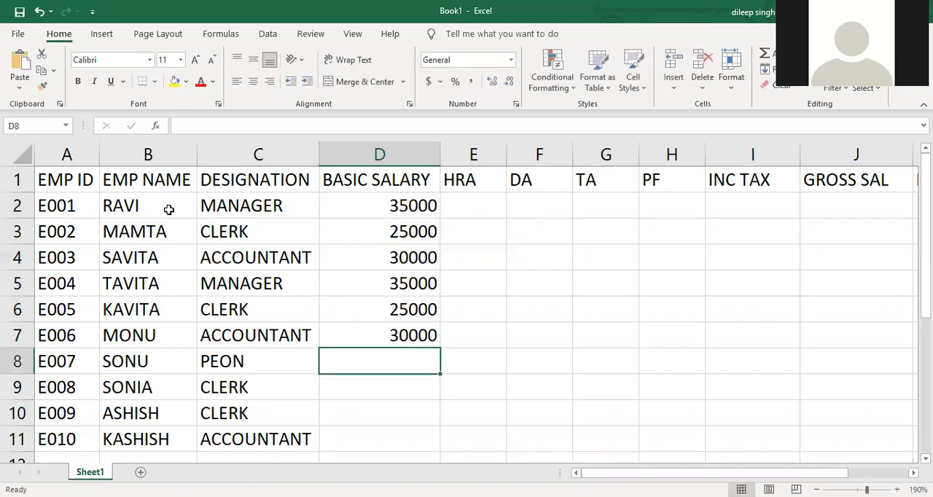
pyautogui.write('25000')
pyautogui.press('Return')
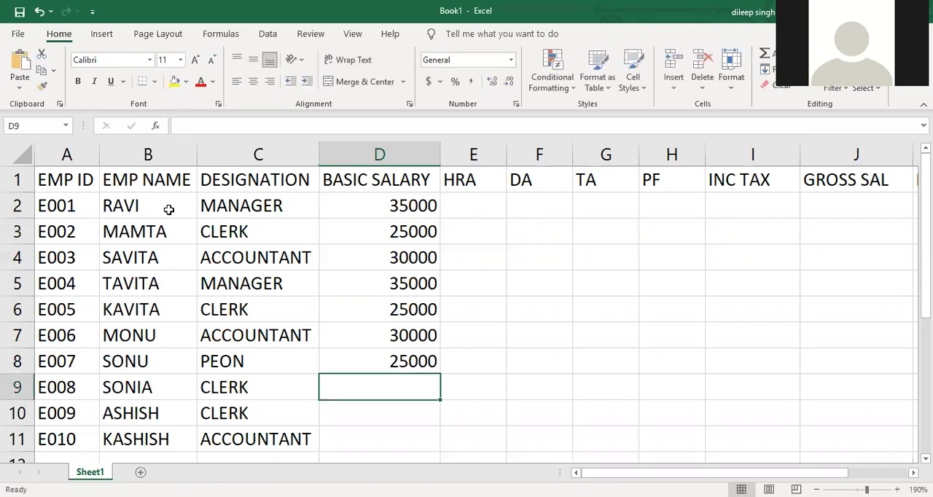
# - Enter basic salaries of 25000 in D9, 25000 in D10 and 30000 in D11
pyautogui.write('25000')
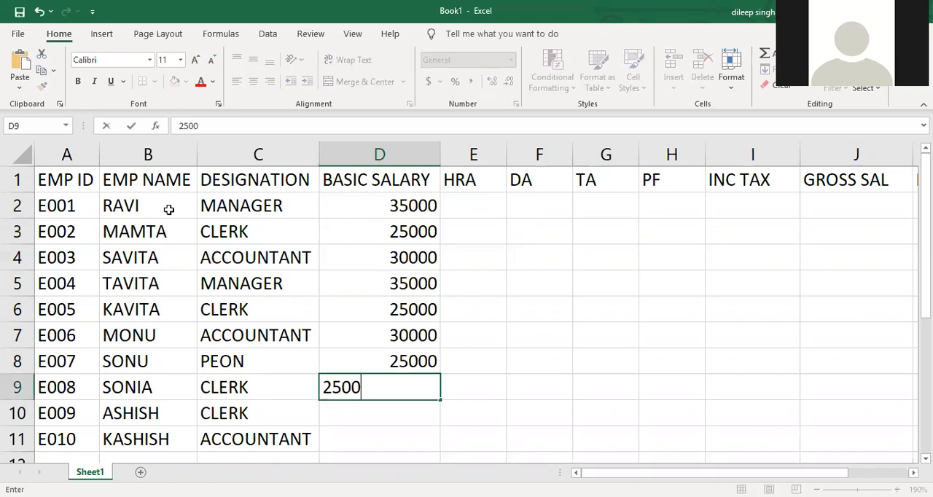
pyautogui.press('Return')
pyautogui.write('25000')
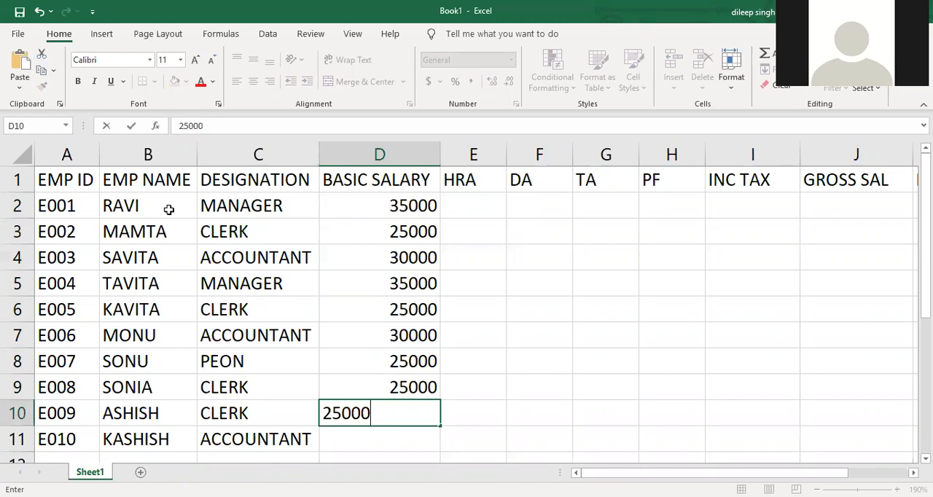
pyautogui.press('Return')
pyautogui.write('30000')
pyautogui.press('Return')
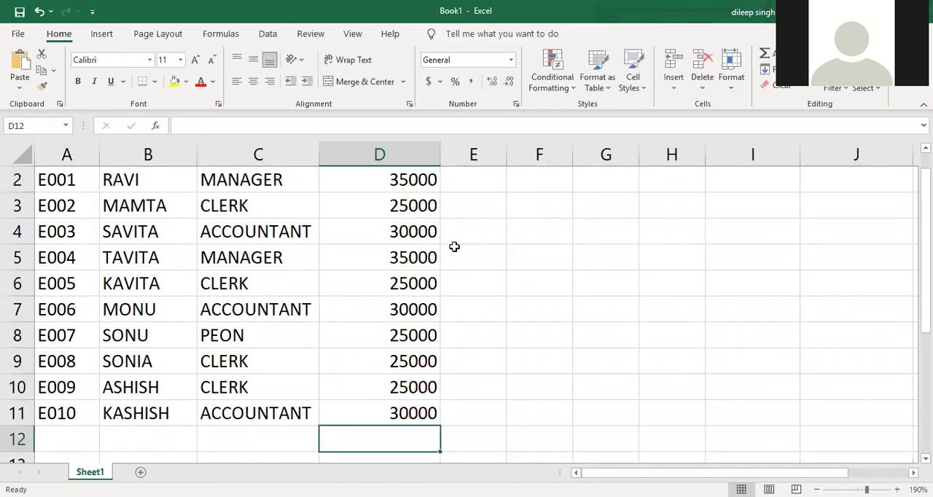
# - Widen column E and extend the HRA header in E1 to HRA(10%)
pyautogui.scroll(1, 503, 293)
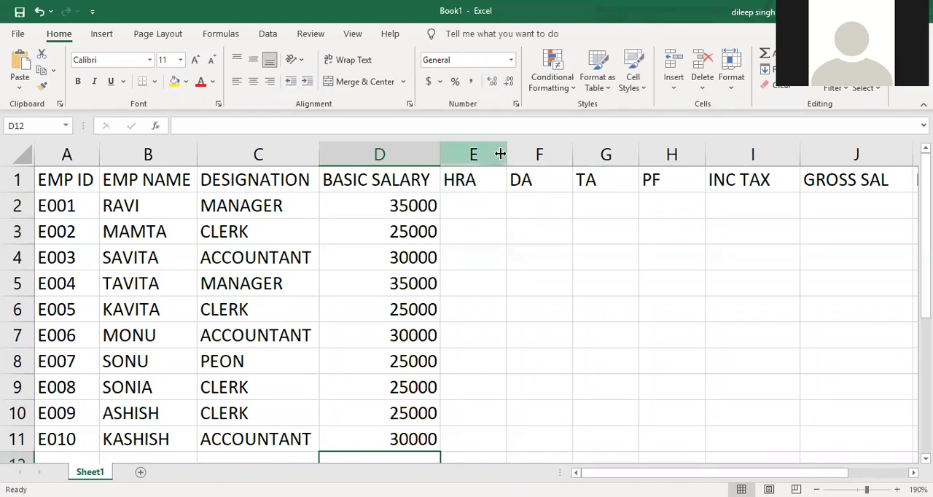
pyautogui.moveTo(507, 155); pyautogui.dragTo(540, 155)
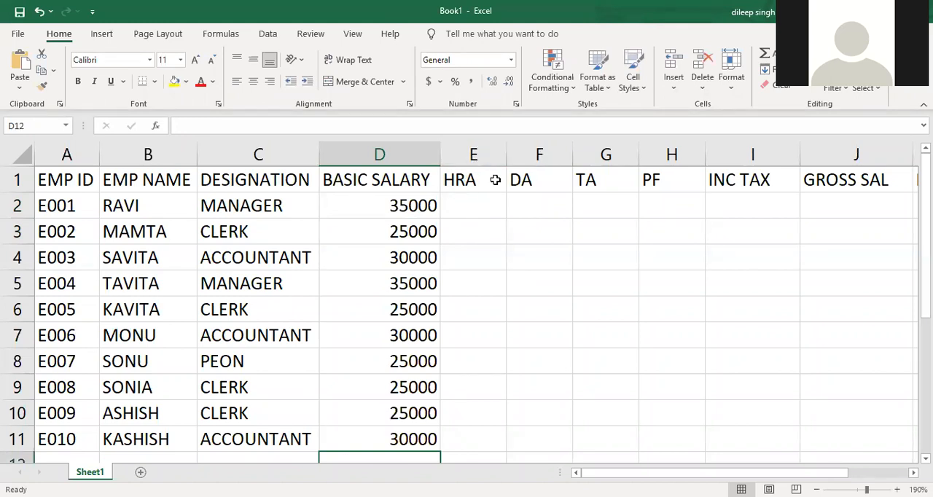
pyautogui.doubleClick(532, 174)
pyautogui.write('(')
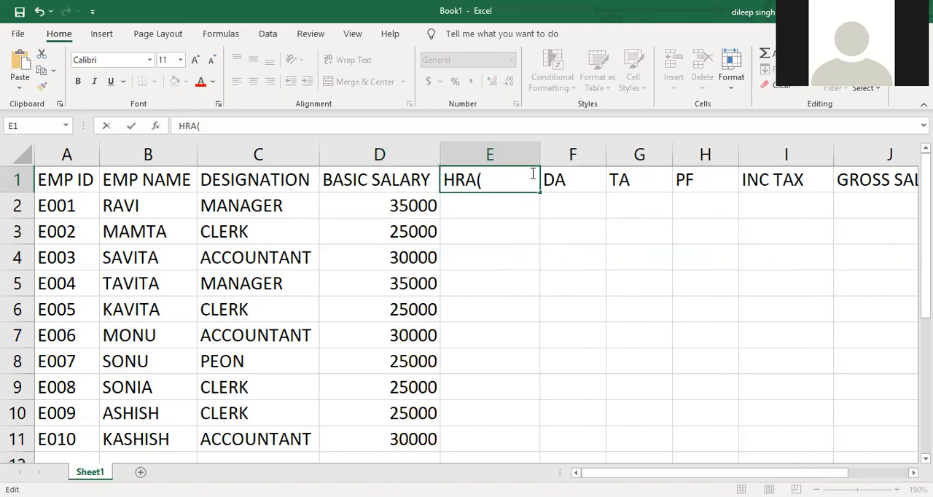
pyautogui.write('10%)')
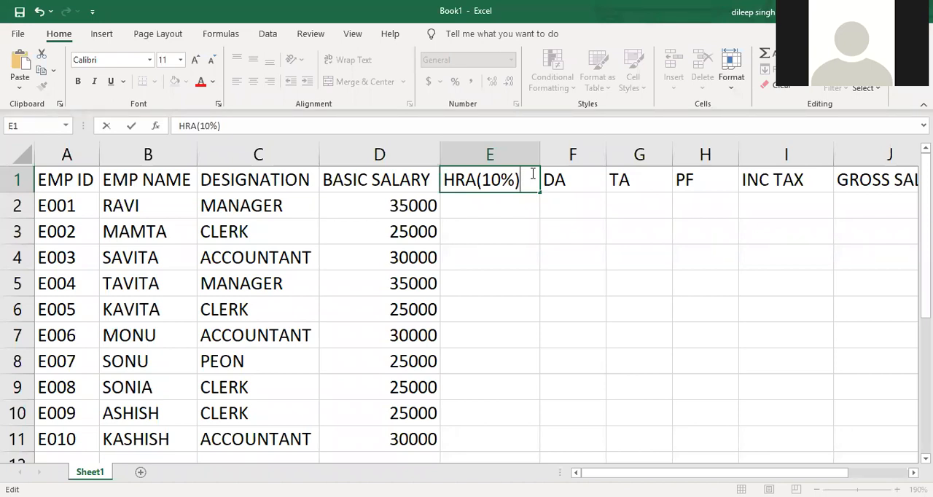
pyautogui.press('Return')
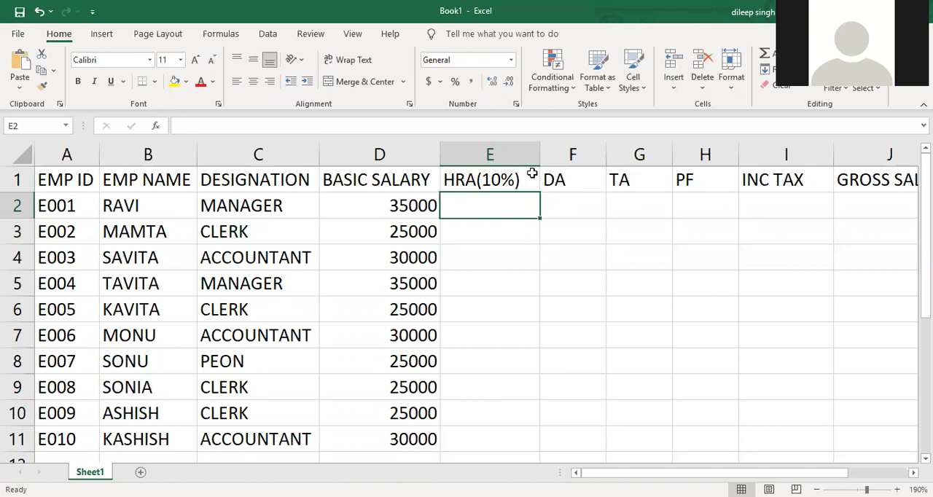
# - Calculate the first employee's HRA in E2 with the formula =10/100*D2
pyautogui.write('=')
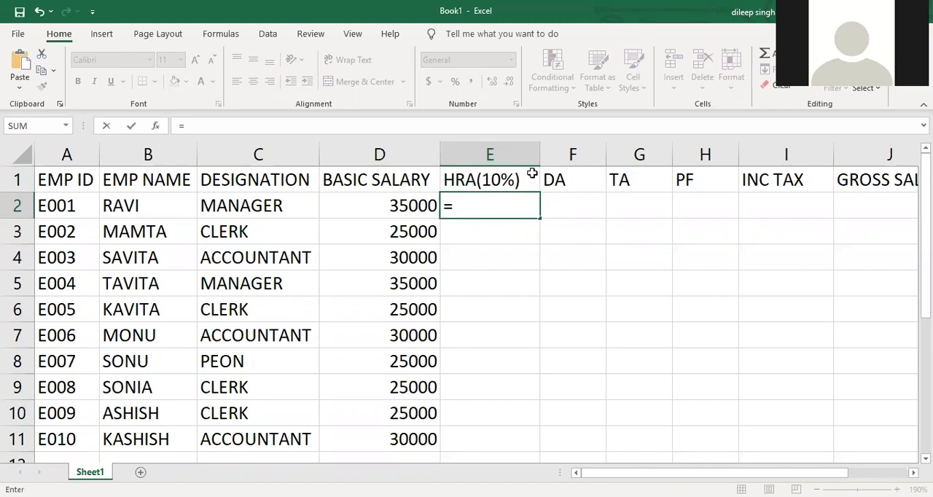
pyautogui.write('10/100')
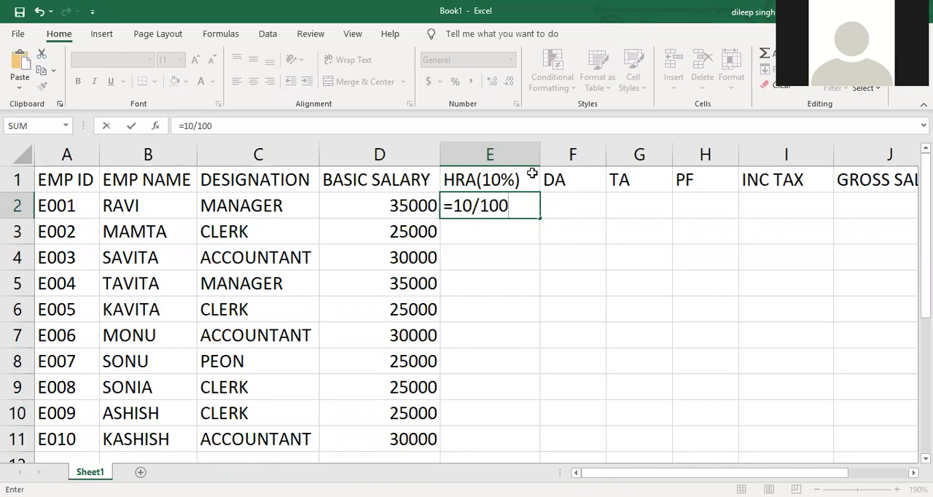
pyautogui.write('*')
pyautogui.click(365, 209)
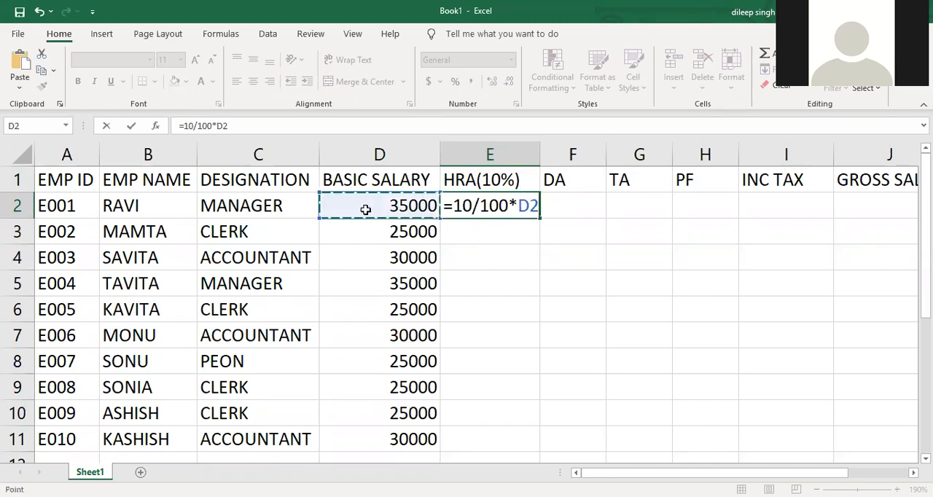
pyautogui.press('Return')
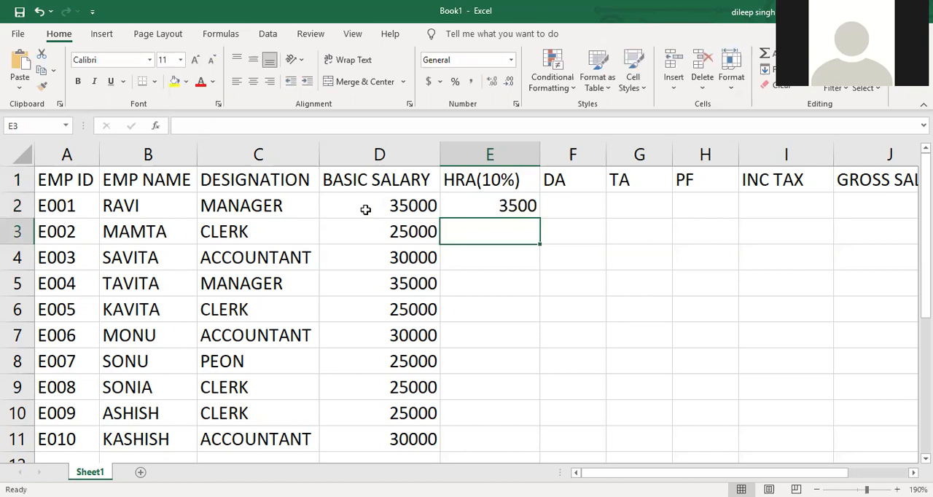
# - Extend the DA header in F1 to DA(28%) and fit column F's width to the text
pyautogui.doubleClick(574, 180)
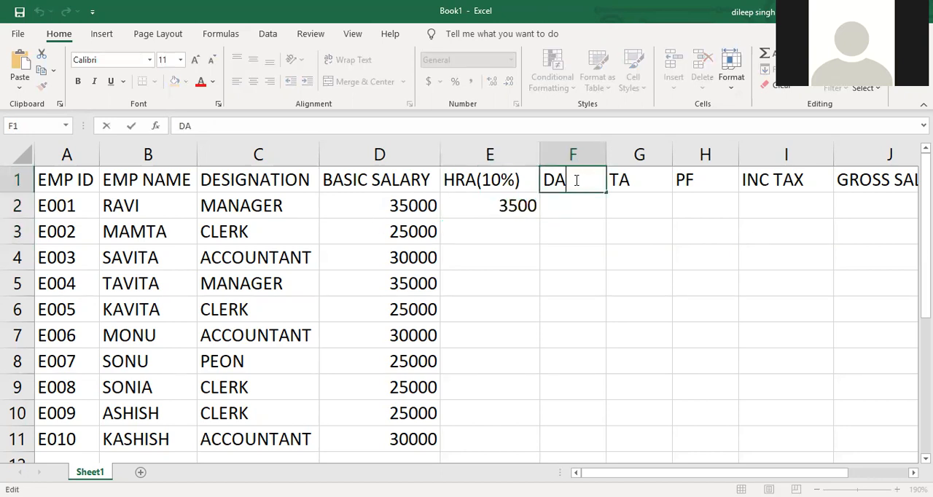
pyautogui.write('(28%)')
pyautogui.press('Return')
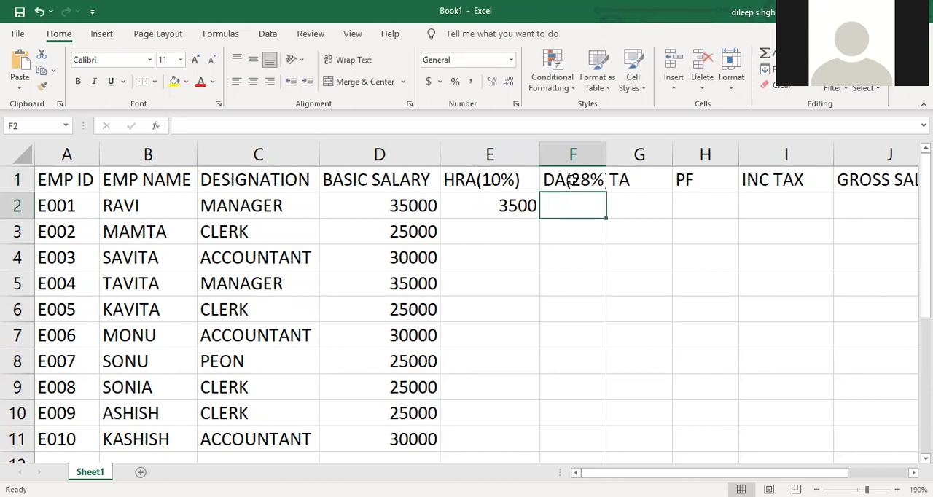
pyautogui.doubleClick(608, 154)
# - Calculate the first employee's DA in F2 with the formula =D2*28/100
pyautogui.write('=')
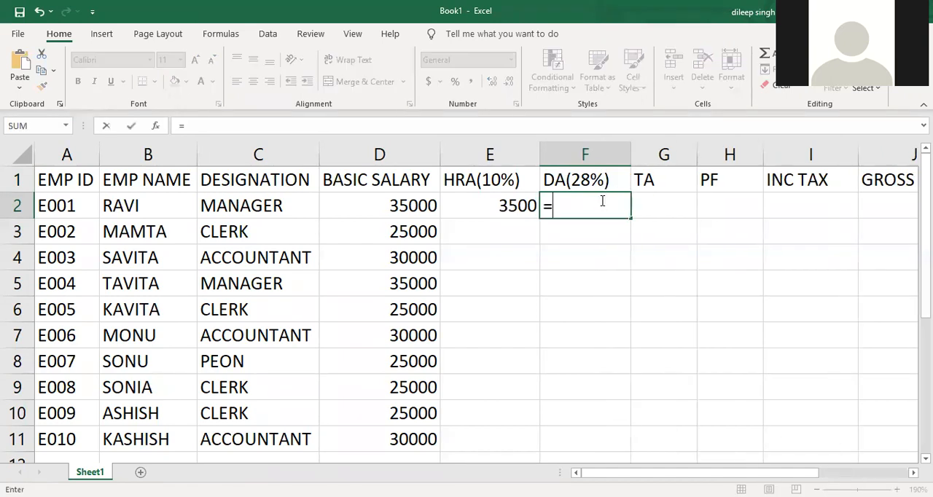
pyautogui.click(407, 203)
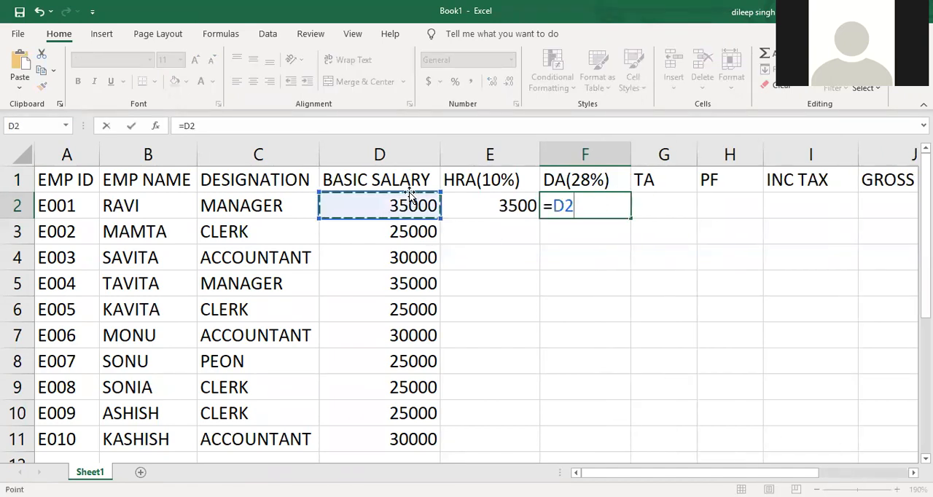
pyautogui.write('*28/100')
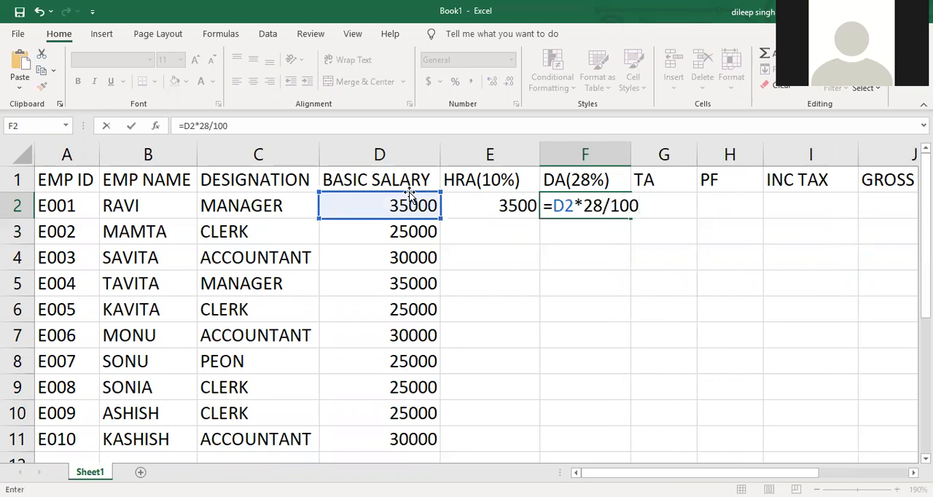
pyautogui.press('Return')
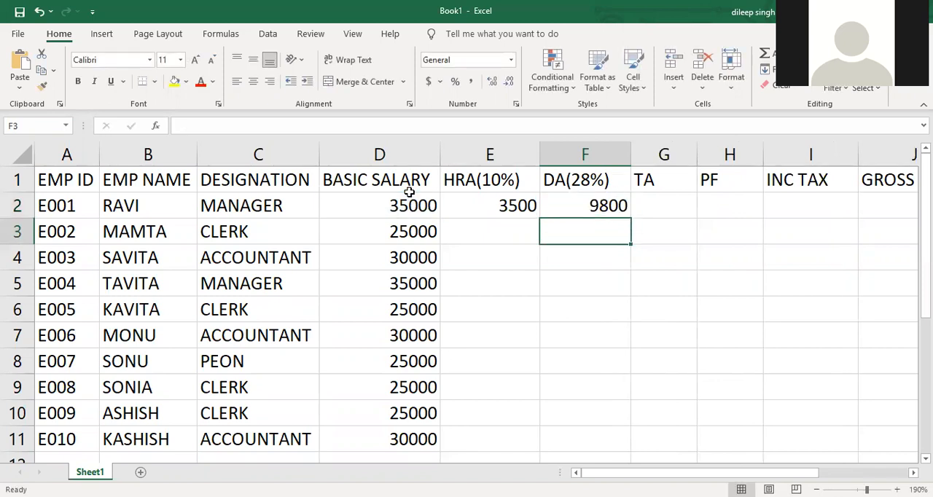
# - Extend the TA header in G1 to read TA(6%)
pyautogui.doubleClick(660, 182)
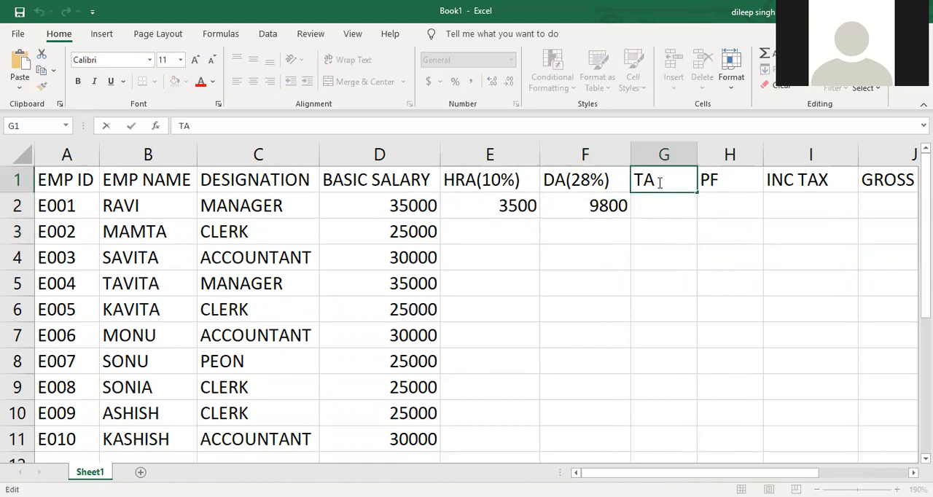
pyautogui.write('(6%)')
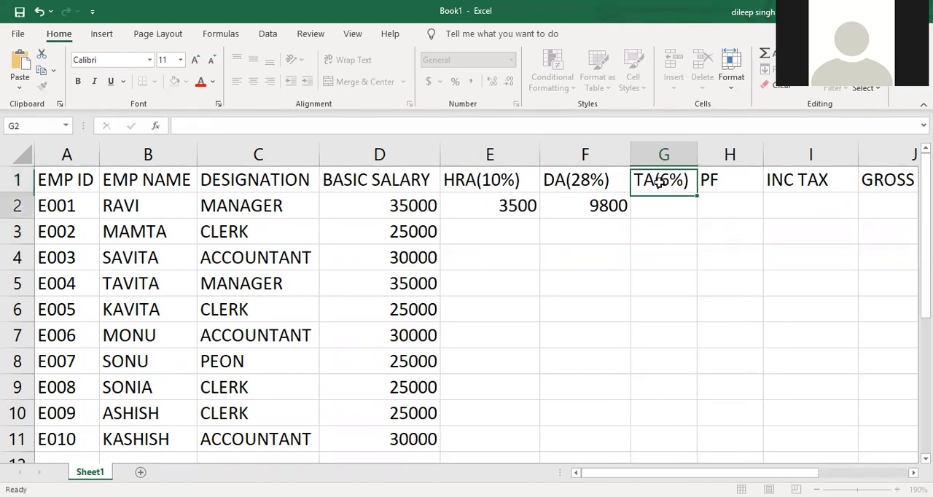
pyautogui.press('Return')
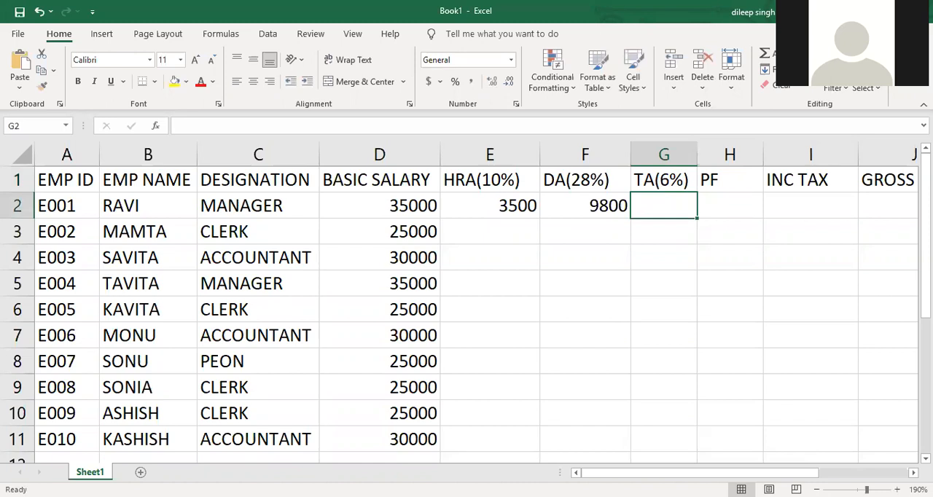
# - Calculate the first employee's TA in G2 with the formula =D2*6/100
pyautogui.write('=')
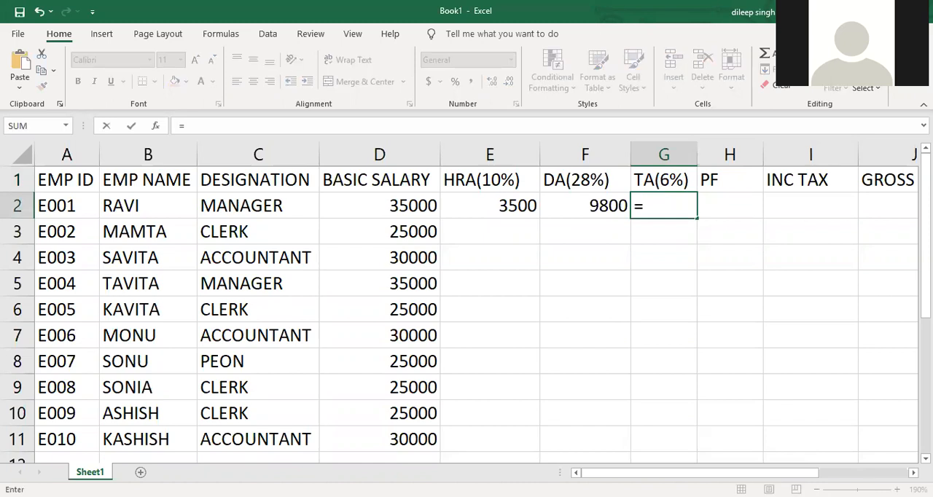
pyautogui.click(412, 201)
pyautogui.write('*')
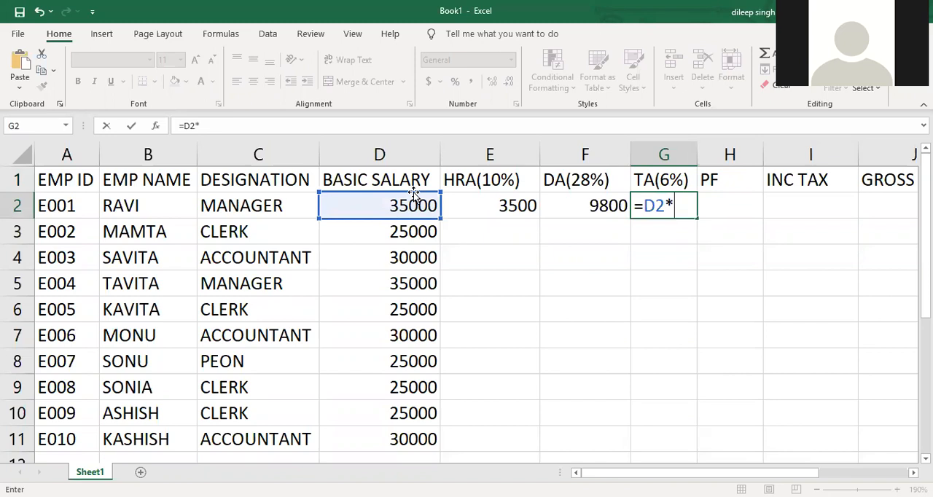
pyautogui.write('6/100')
pyautogui.press('Return')
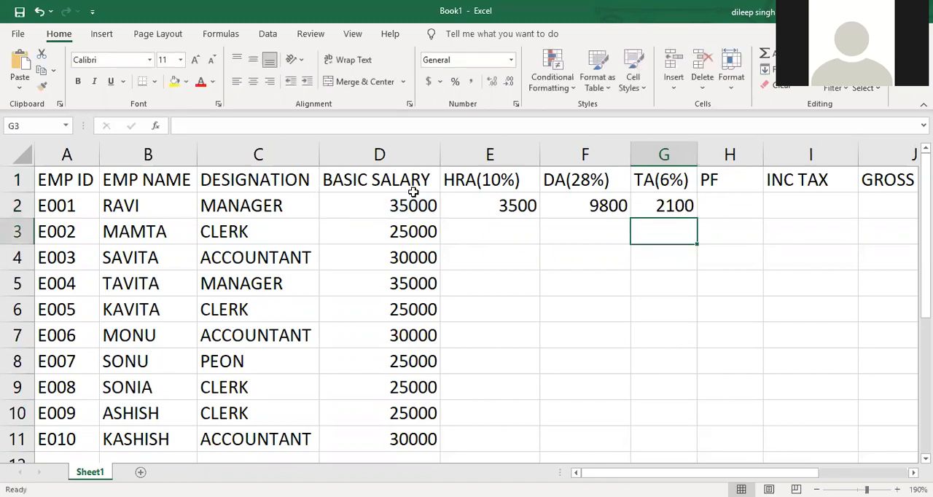
# - Widen columns G and H and extend the PF header in H1 to PF(12%)
pyautogui.press('Up')
pyautogui.press('Right')
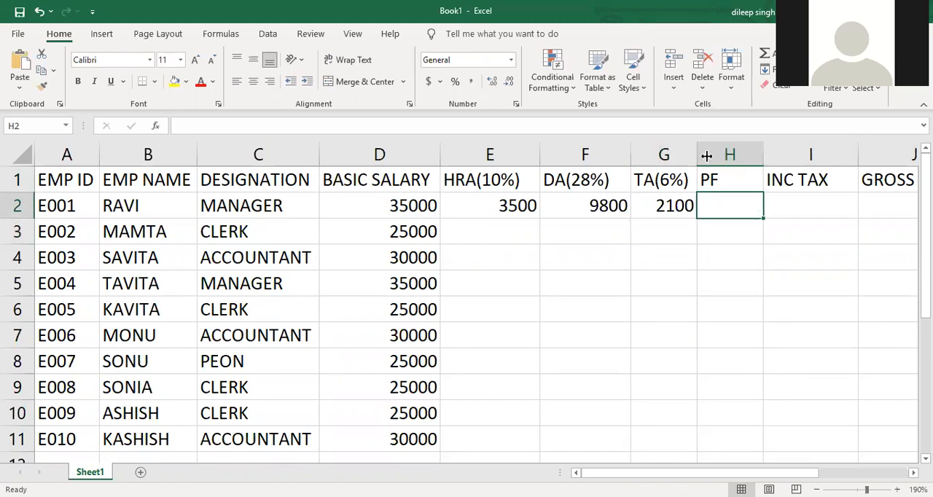
pyautogui.doubleClick(751, 176)
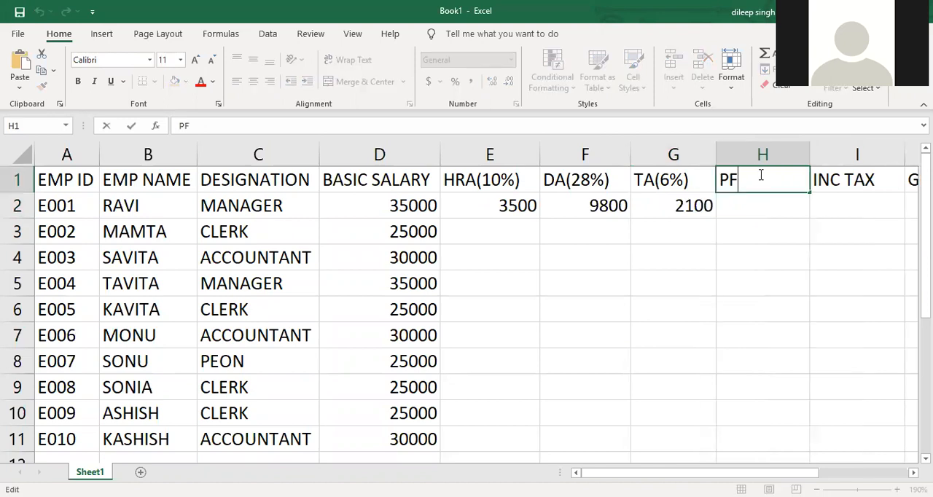
pyautogui.write('(12%)')
pyautogui.press('Return')
# - Calculate the first employee's PF in H2 with the formula =D2*12/100
pyautogui.write('=')
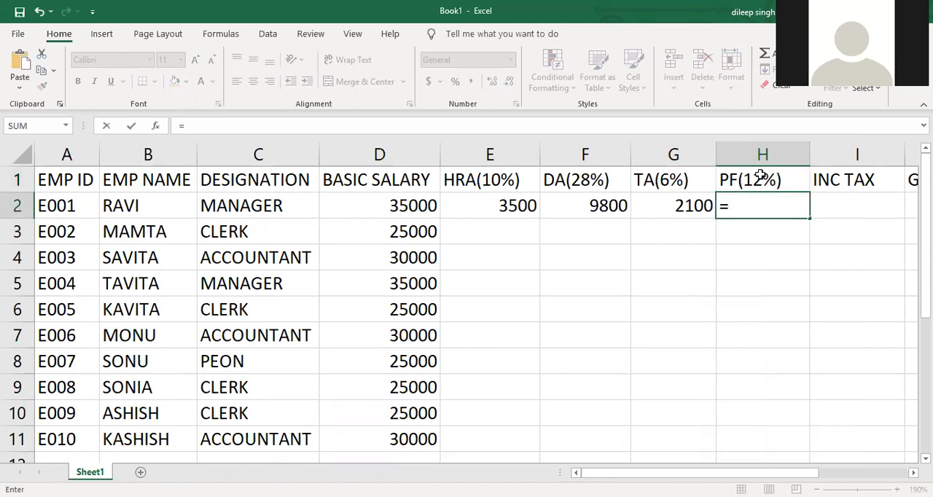
pyautogui.write('12')
pyautogui.press('BackSpace')
pyautogui.press('BackSpace')
pyautogui.click(420, 206)
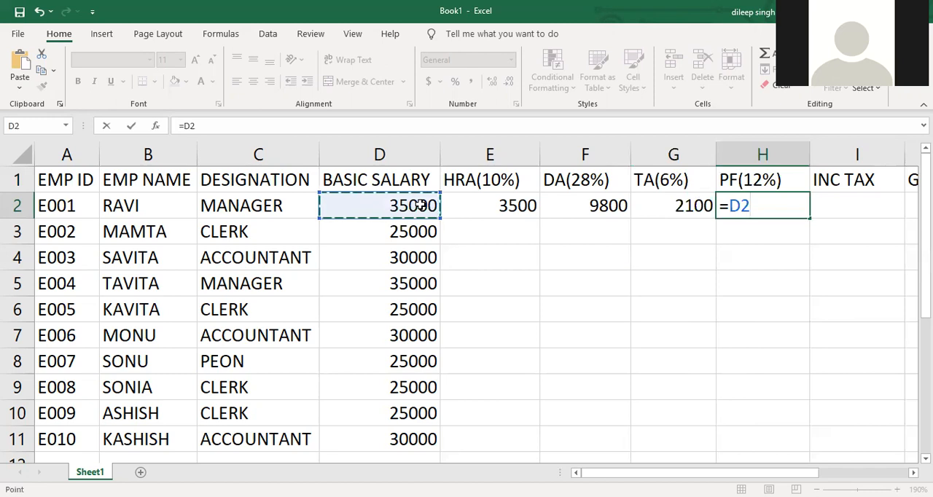
pyautogui.write('*')
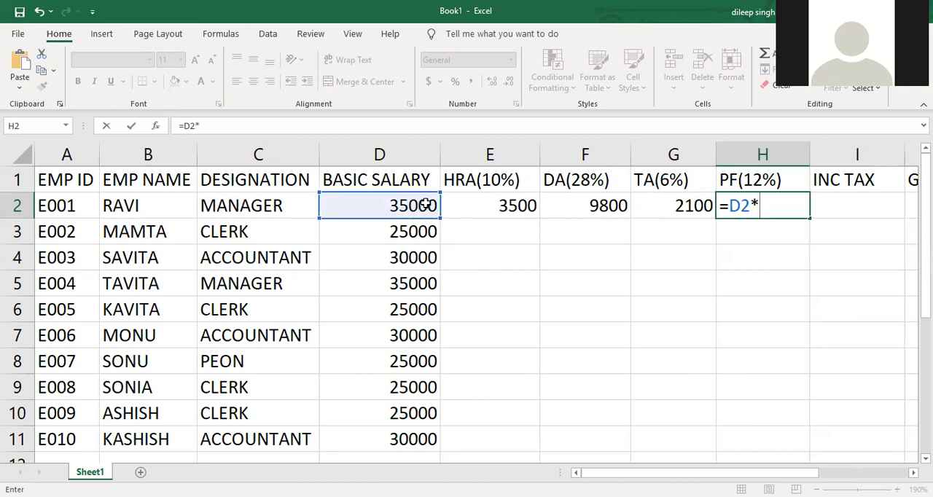
pyautogui.write('12/100')
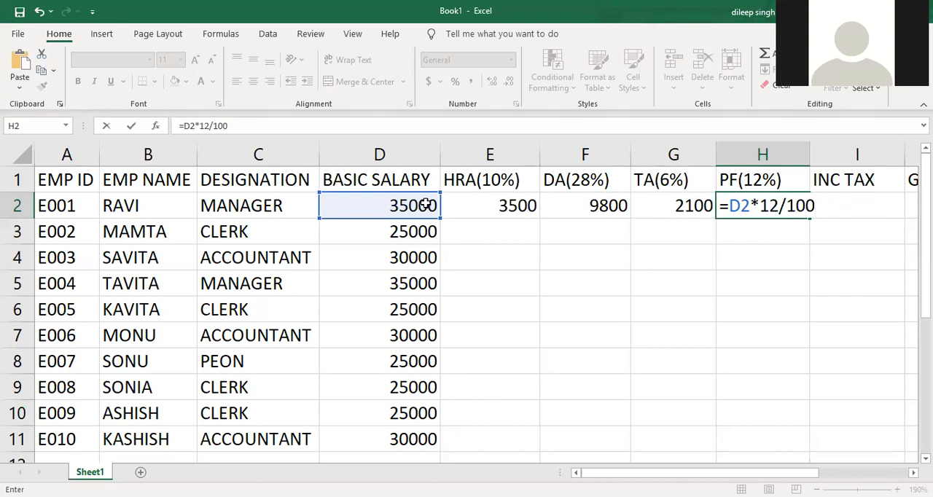
pyautogui.press('Return')
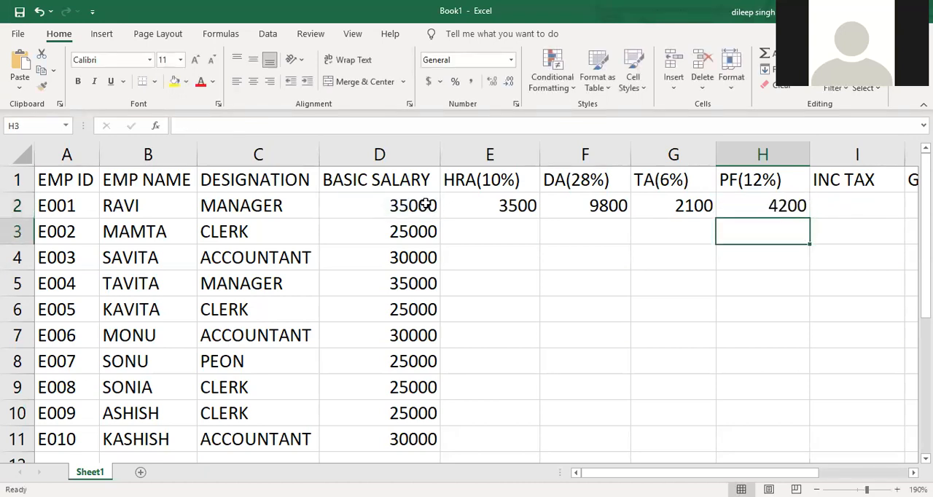
# - Extend the income tax header in I1 to INC TAX(10%) and fit column I's width to the text
pyautogui.moveTo(636, 472); pyautogui.dragTo(700, 472)
pyautogui.hscroll(1, 604, 173)
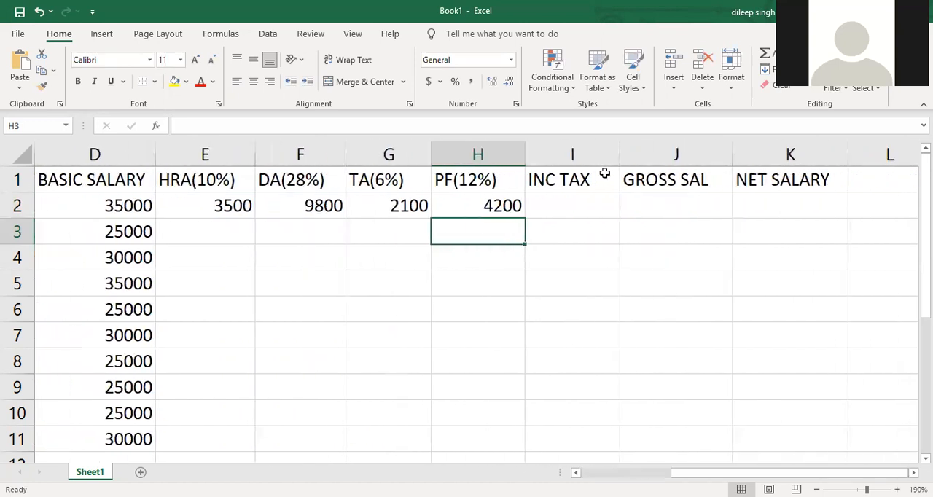
pyautogui.click(605, 173)
pyautogui.doubleClick(605, 173)
pyautogui.write('(10%')
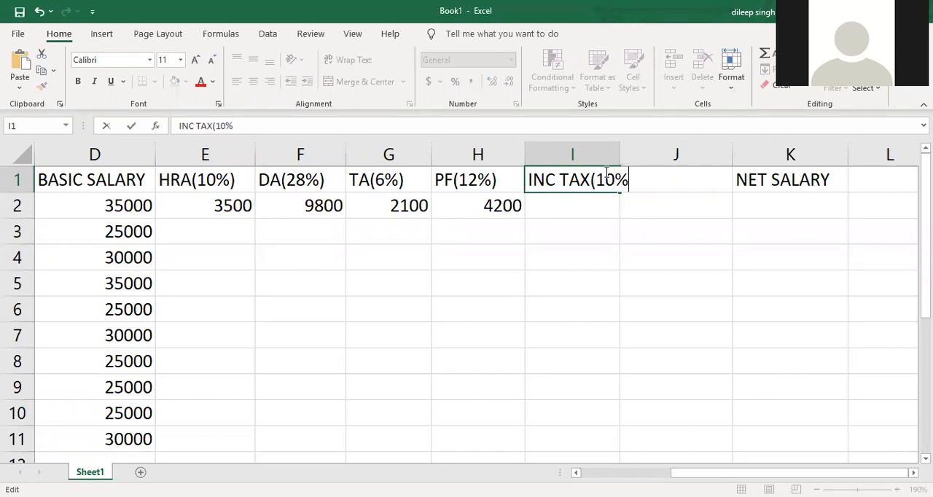
pyautogui.write(')')
pyautogui.press('Return')
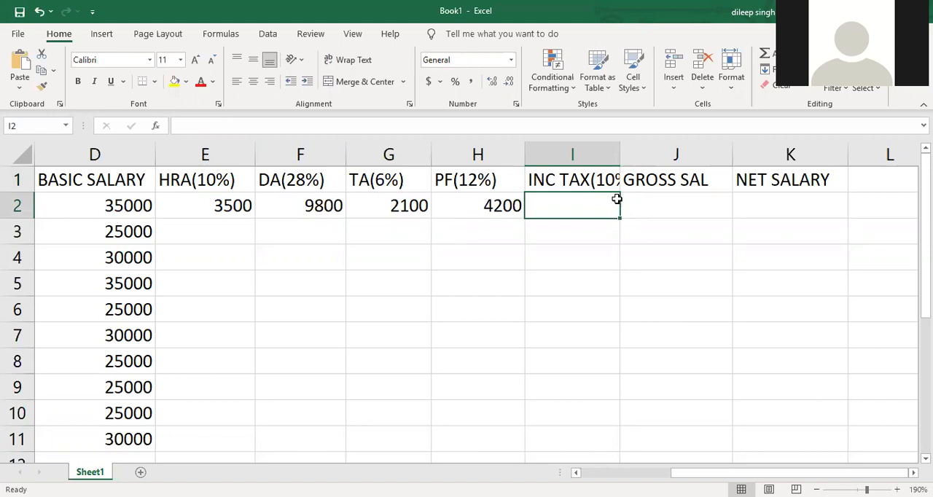
pyautogui.doubleClick(619, 154)
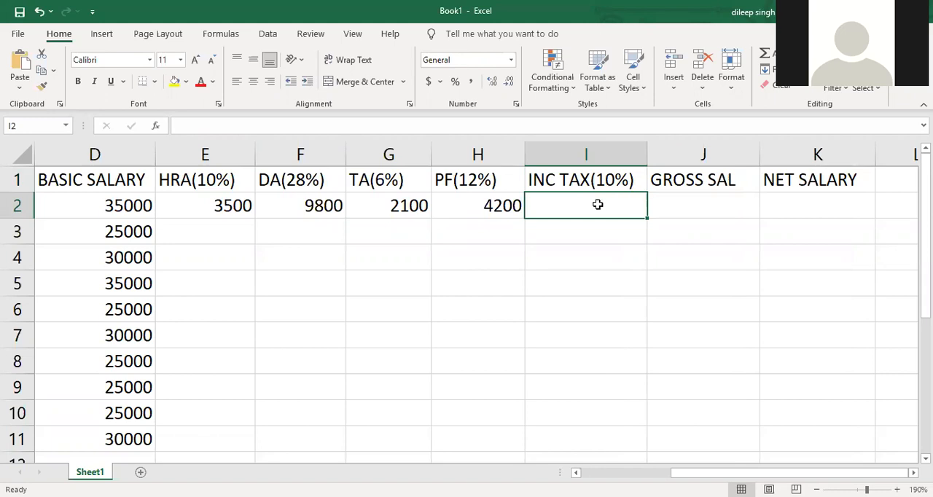
# - Calculate the first employee's gross salary in J2 with the formula =SUM(D2,E2,F2,G2)
pyautogui.moveTo(687, 194); pyautogui.dragTo(688, 191)
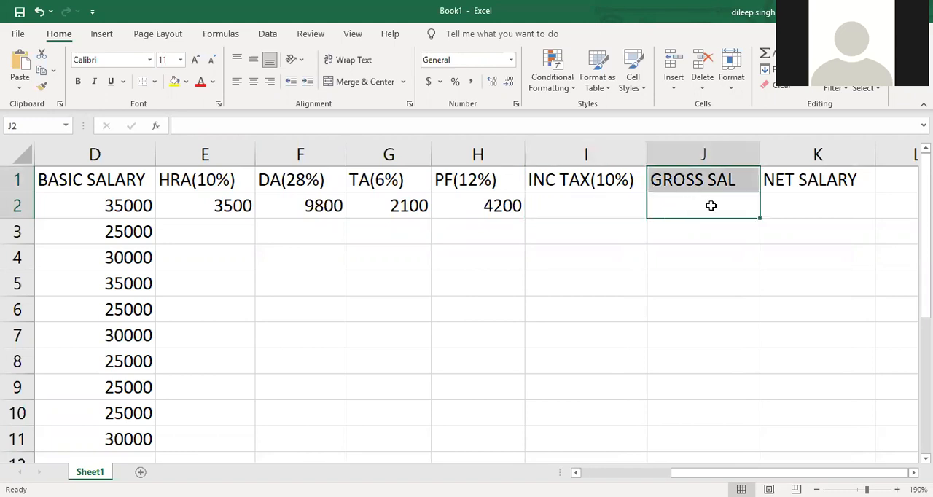
pyautogui.click(710, 205)
pyautogui.write('=')
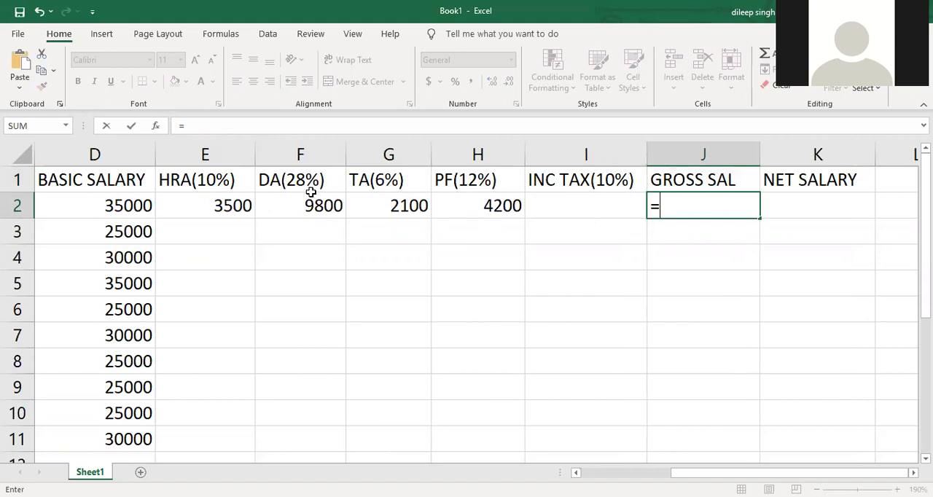
pyautogui.write('SUM(')
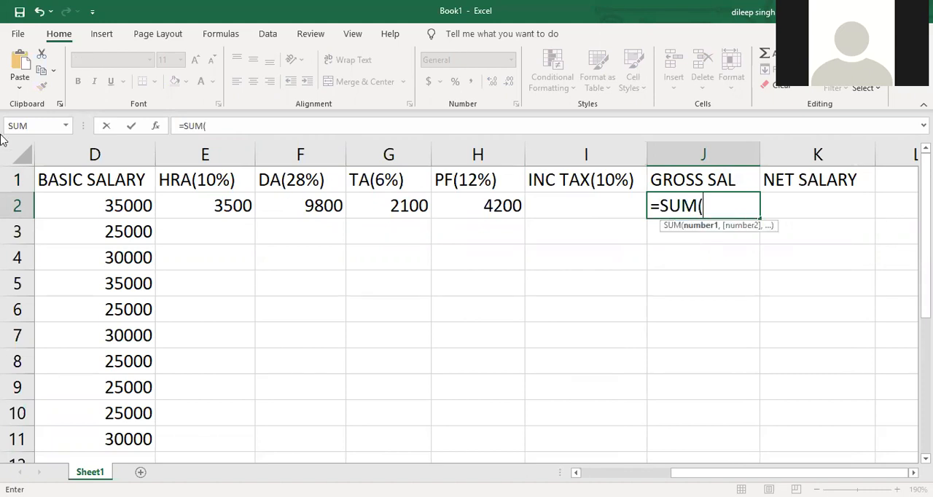
pyautogui.click(87, 196)
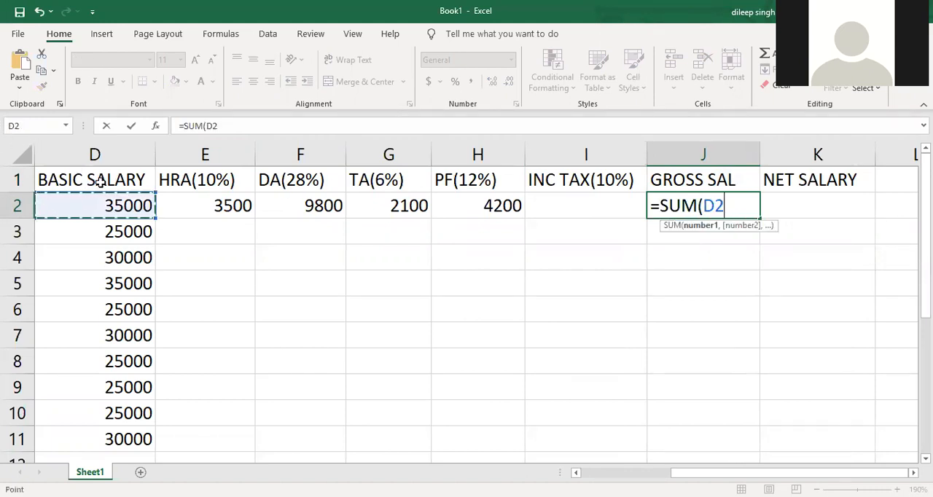
pyautogui.write(',')
pyautogui.click(194, 205)
pyautogui.write(',')
pyautogui.click(277, 210)
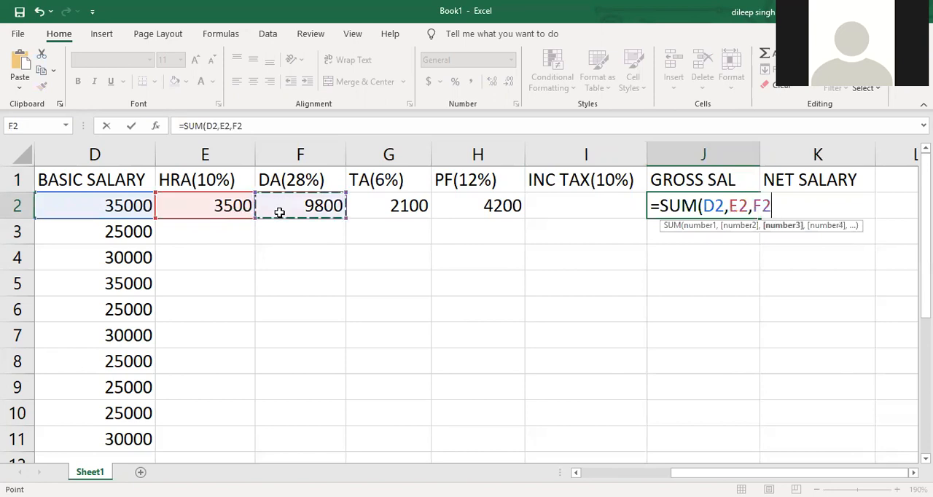
pyautogui.write(',')
pyautogui.click(362, 210)
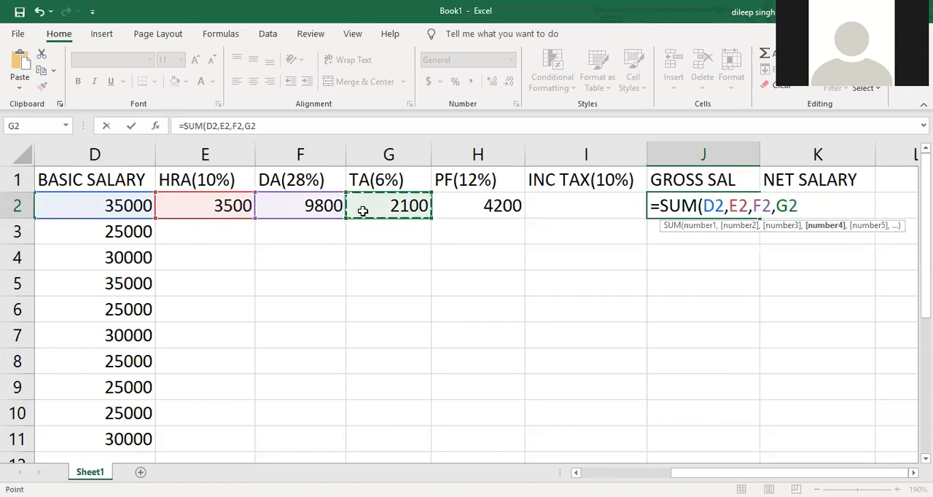
pyautogui.write(')')
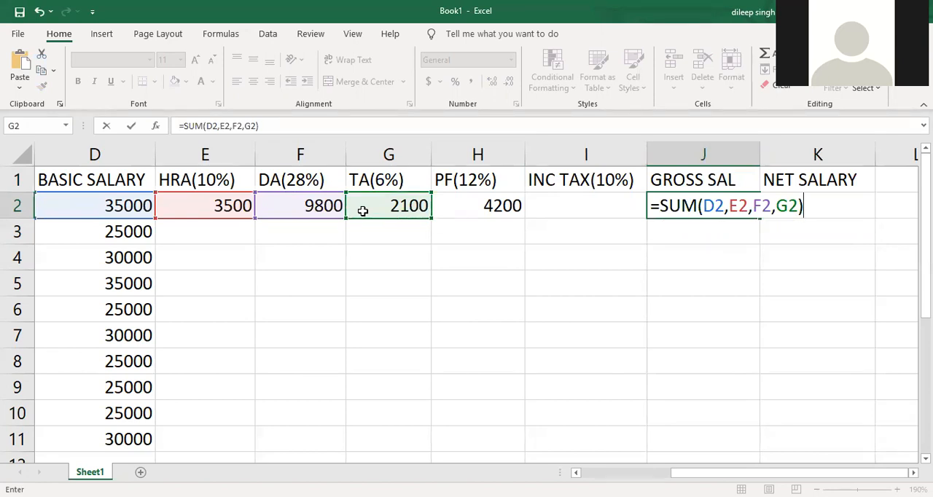
pyautogui.press('Return')
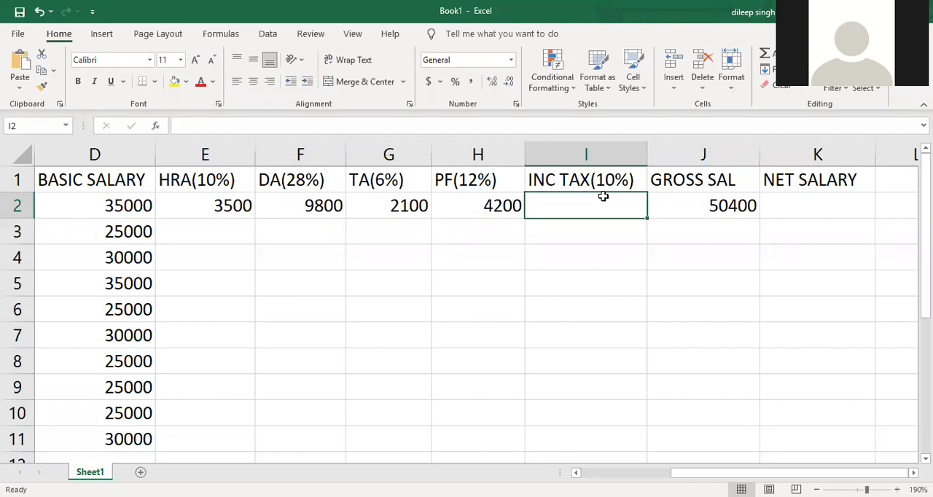
# - Calculate the first employee's income tax in I2 with the formula =(J2-H2)*10/100
pyautogui.write('=(')
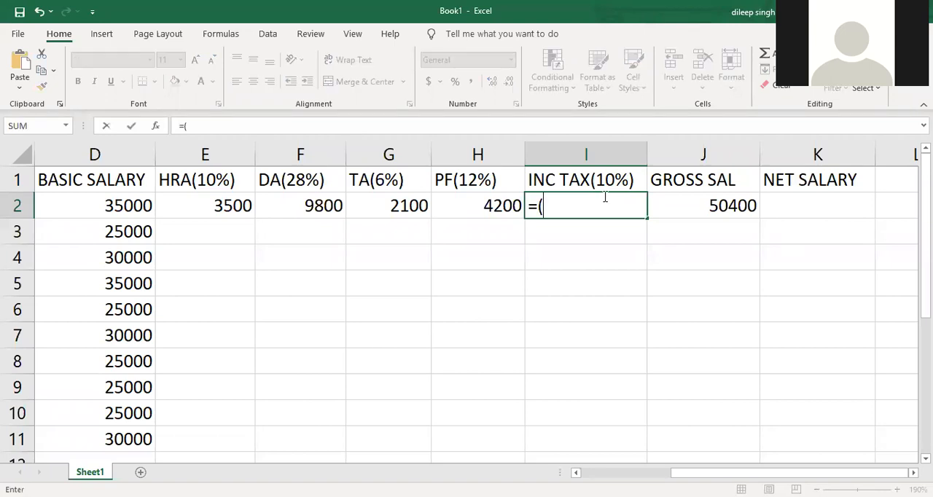
pyautogui.click(684, 204)
pyautogui.write('-')
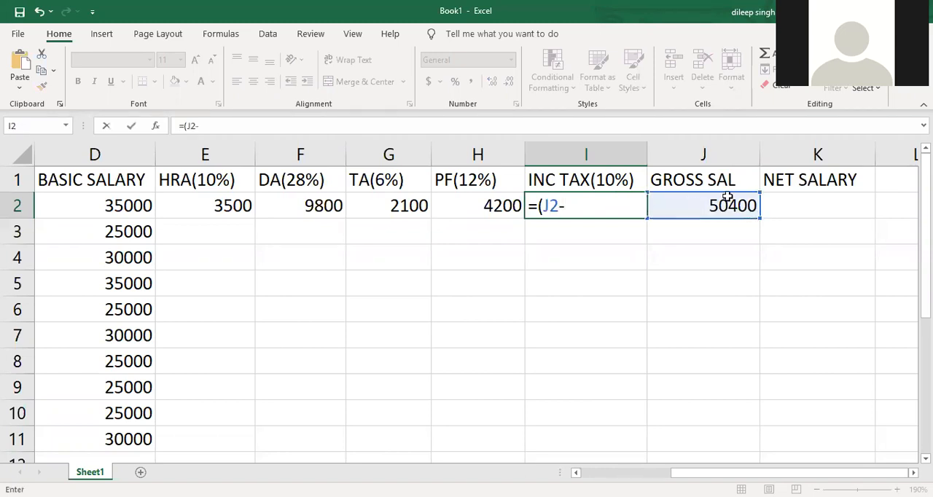
pyautogui.click(511, 207)
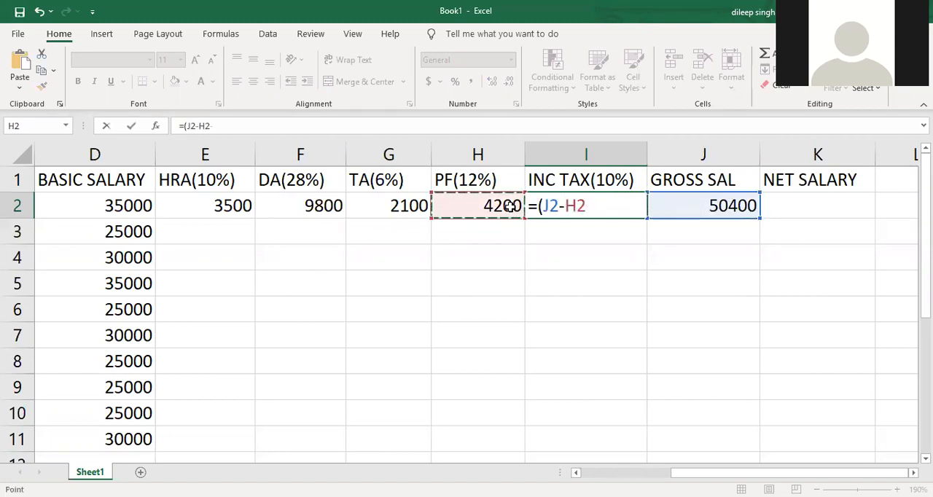
pyautogui.write(')')
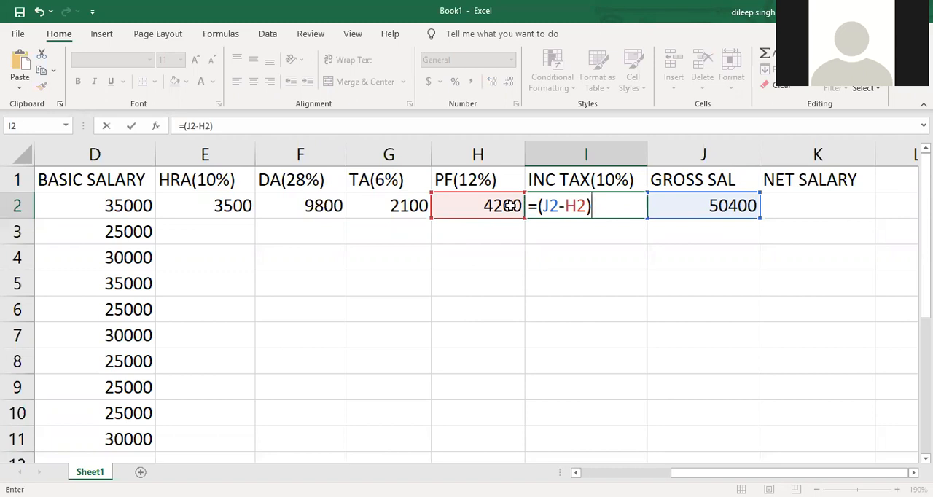
pyautogui.write('*10/100')
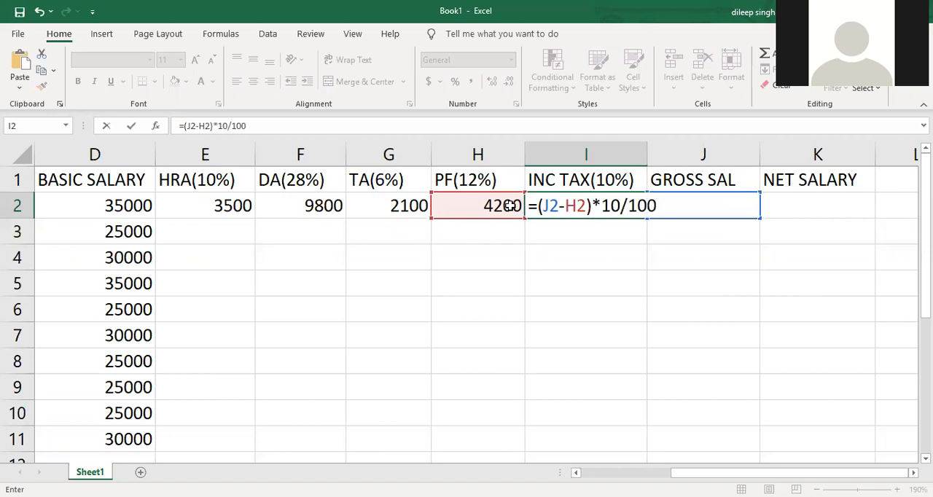
pyautogui.press('Return')
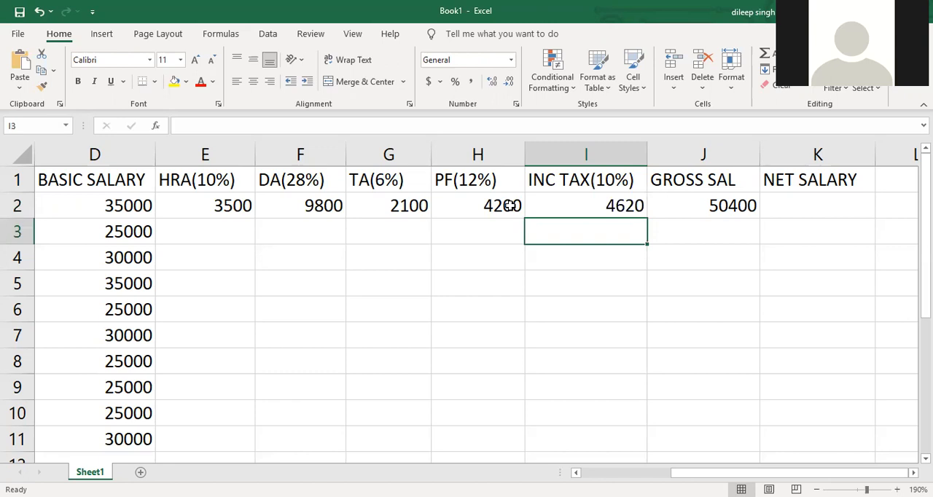
# - Color the INC TAX(10%) header in I1 and the PF(12%) header in H1 red
pyautogui.click(613, 179)
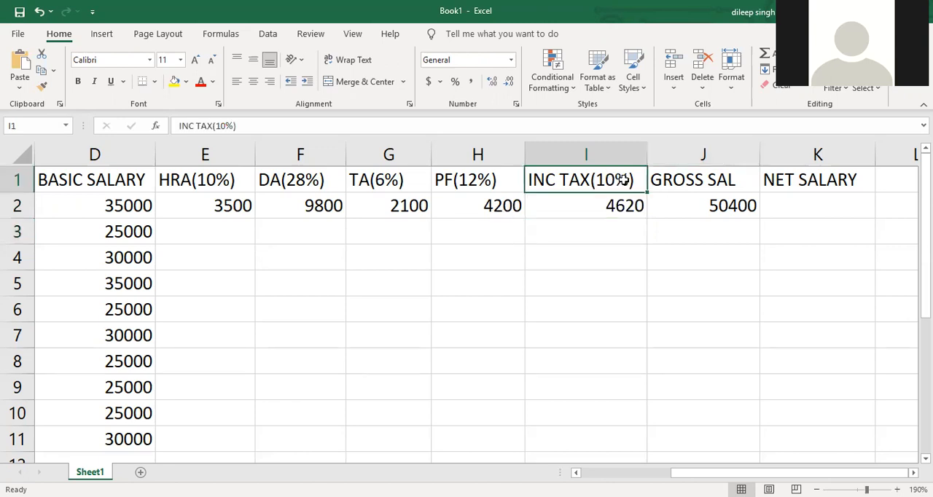
pyautogui.click(200, 81)
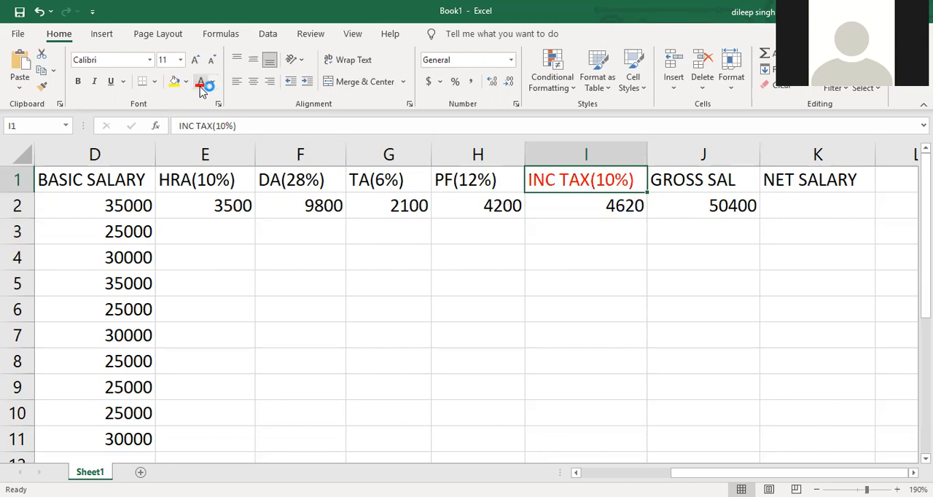
pyautogui.click(481, 185)
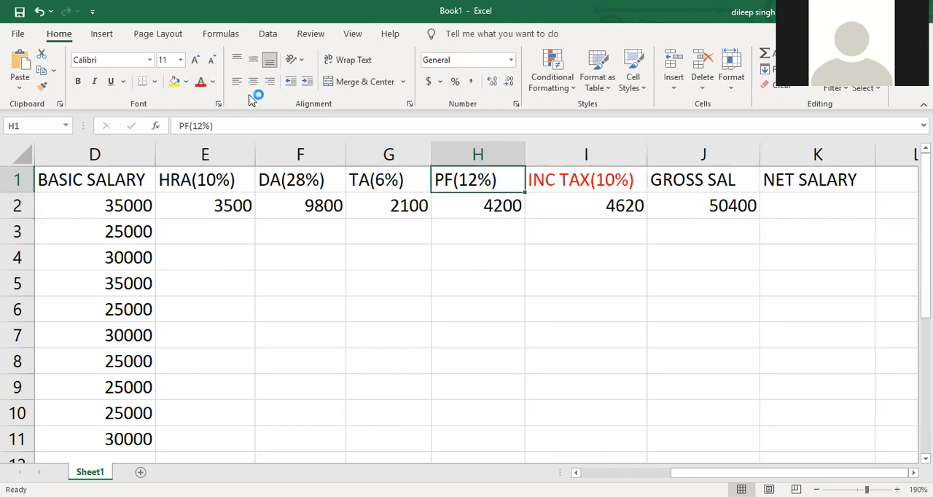
pyautogui.click(201, 83)
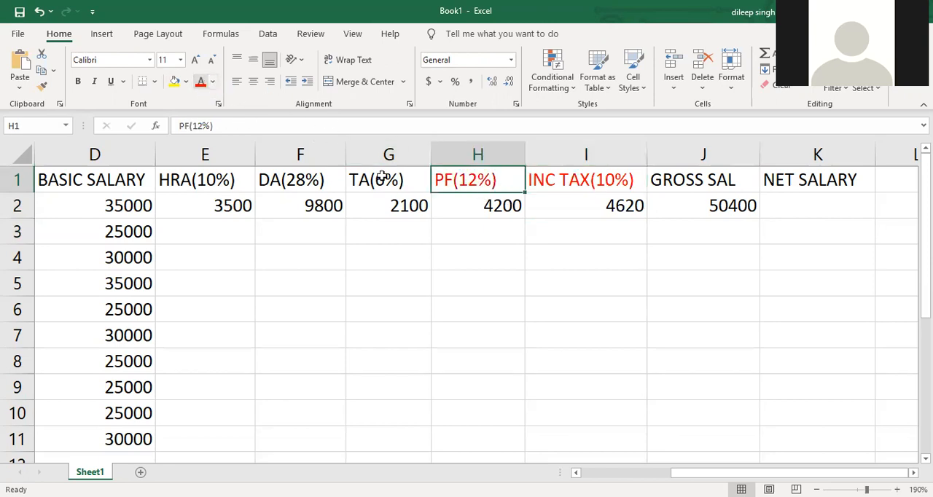
# - Calculate the first employee's net salary in K2 with the formula =SUM(J2,-I2,-H2)
pyautogui.click(793, 209)
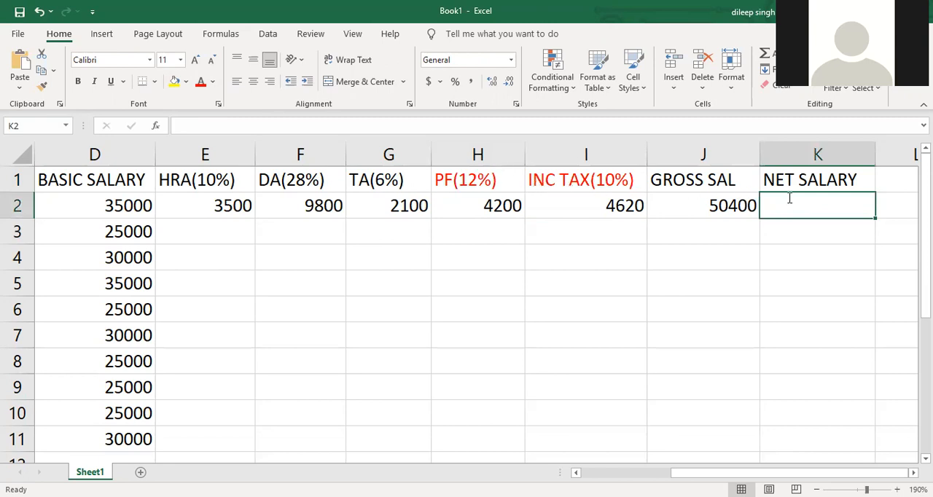
pyautogui.write('=')
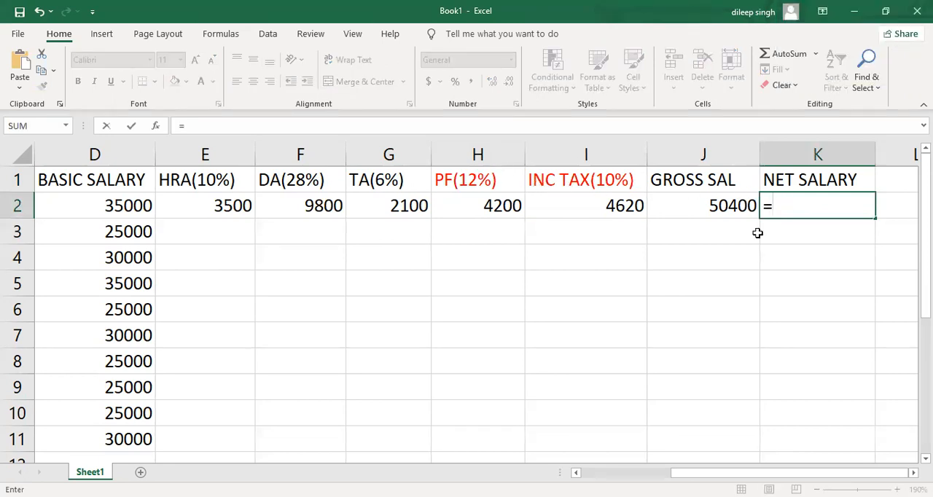
pyautogui.write('SUM')
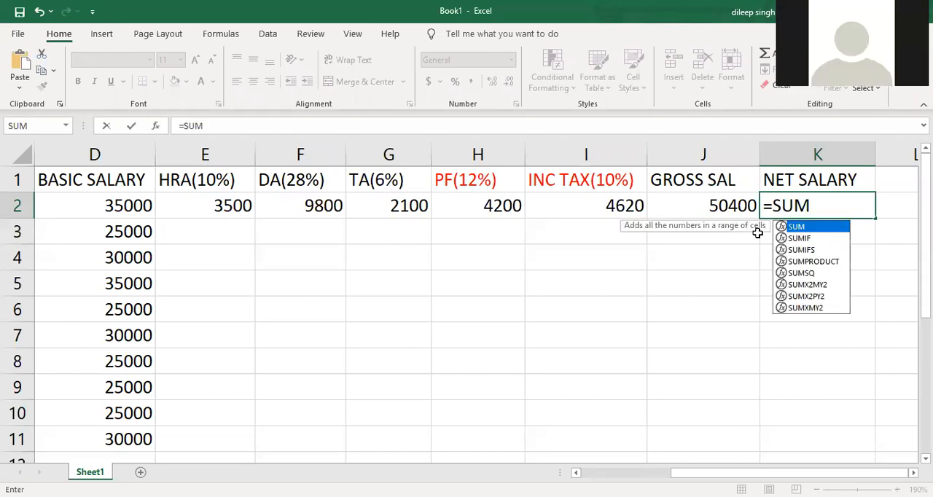
pyautogui.write('(')
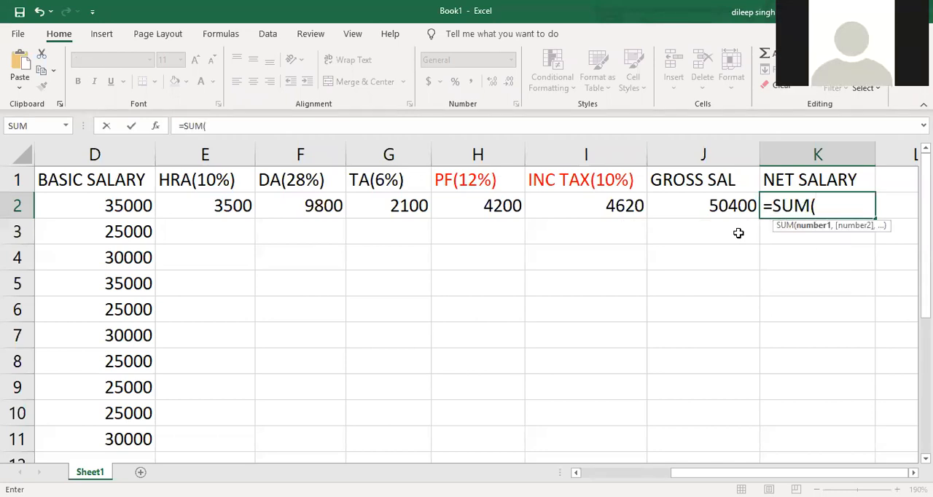
pyautogui.click(702, 207)
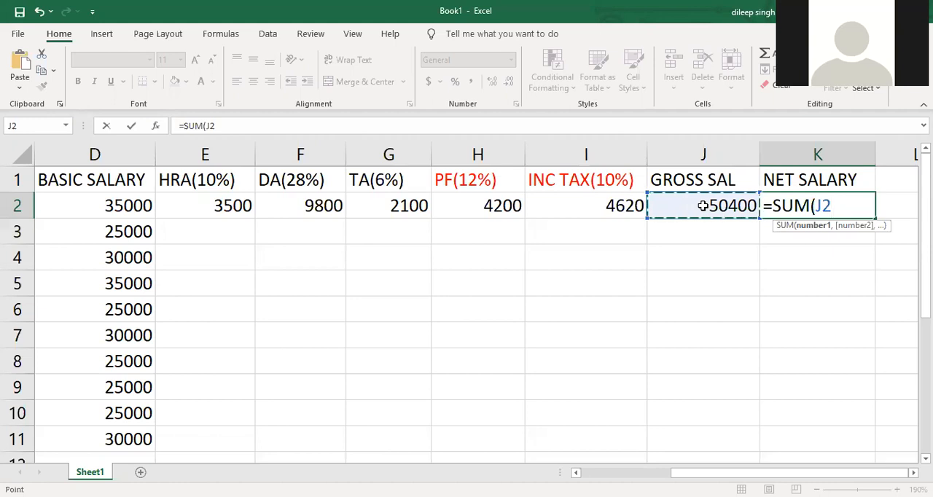
pyautogui.write(',')
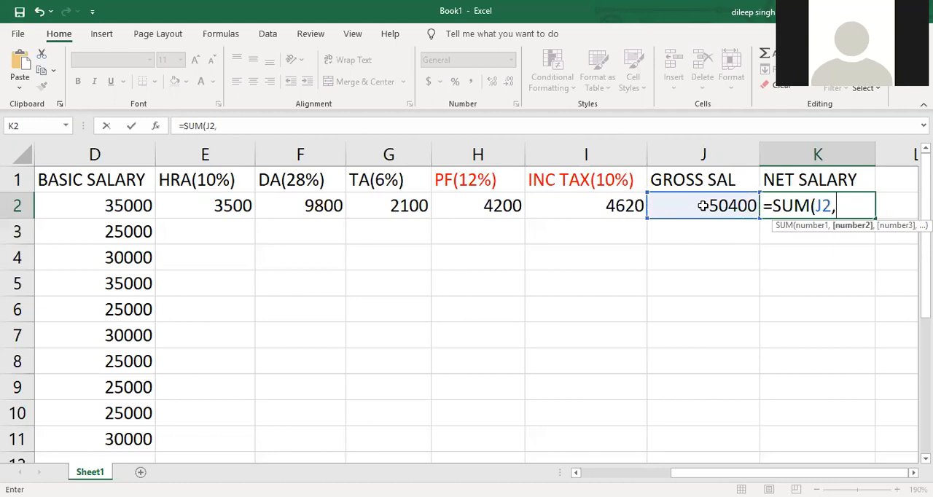
pyautogui.write('-')
pyautogui.click(619, 207)
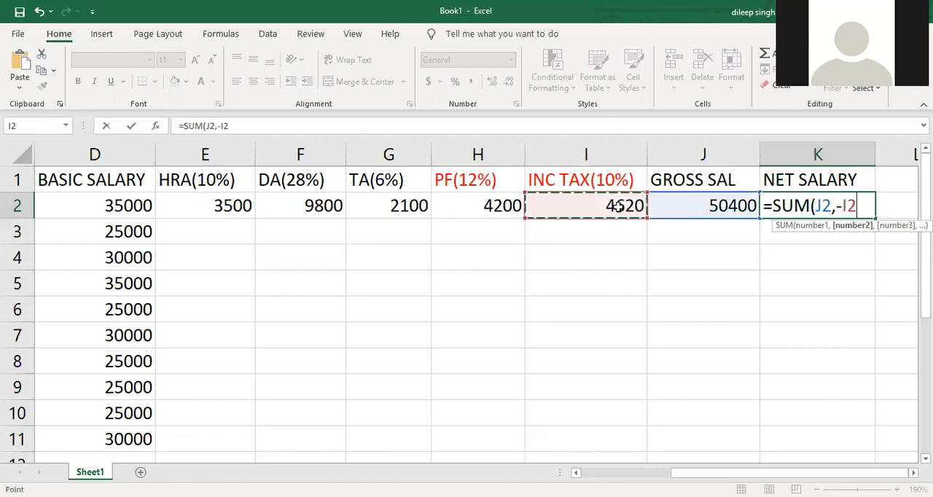
pyautogui.write(',-')
pyautogui.click(510, 206)
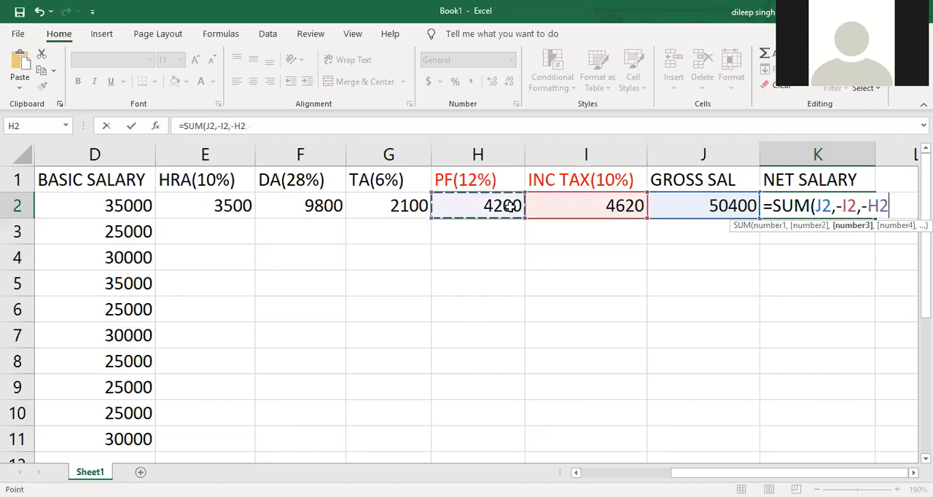
pyautogui.write(')')
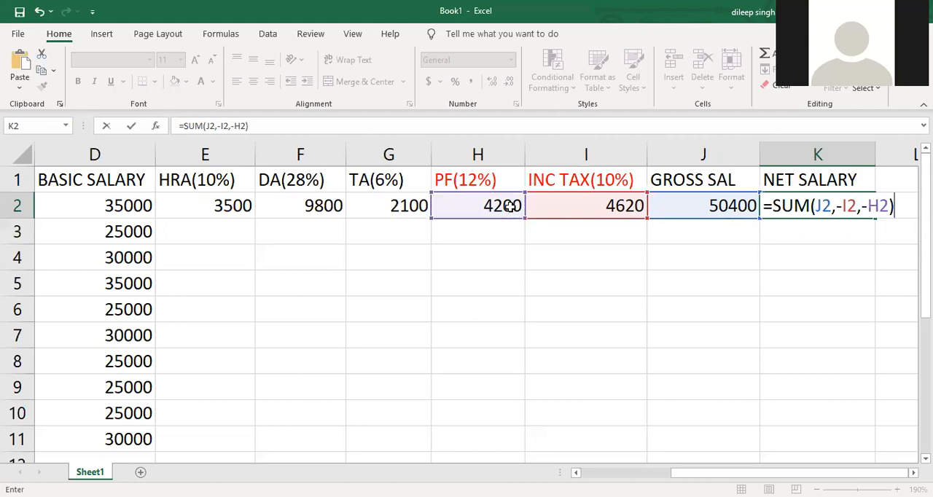
pyautogui.press('Return')
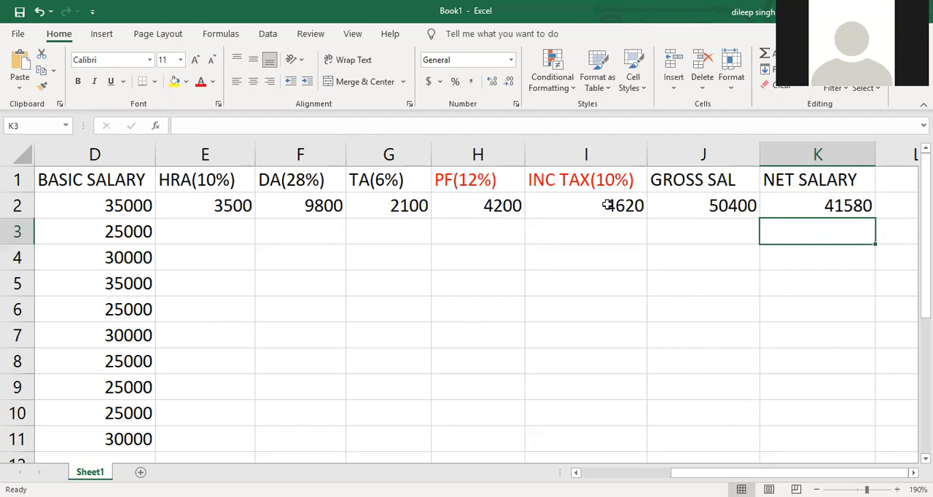
# - Format the first employee's amounts in D2:K2 as dollar currency and fit column G's width to its contents
pyautogui.moveTo(812, 215); pyautogui.dragTo(120, 205)
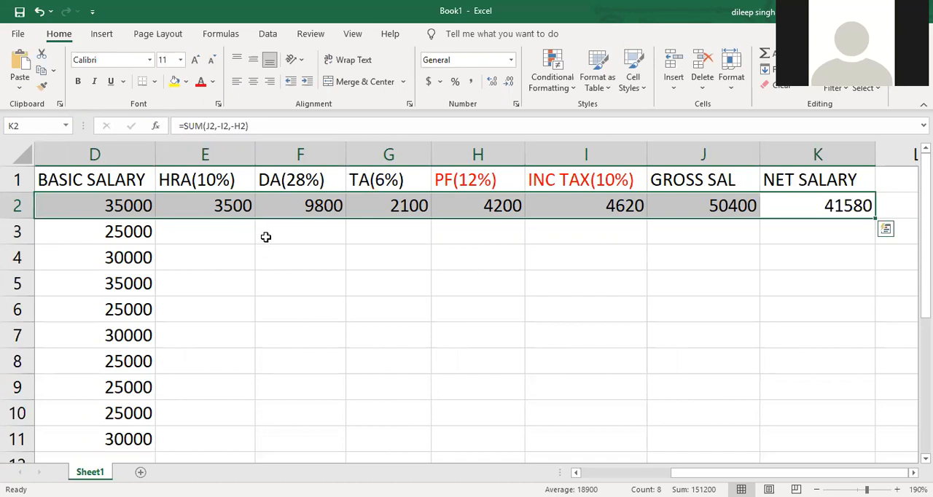
pyautogui.hotkey('ctrl', 'shift', '4')
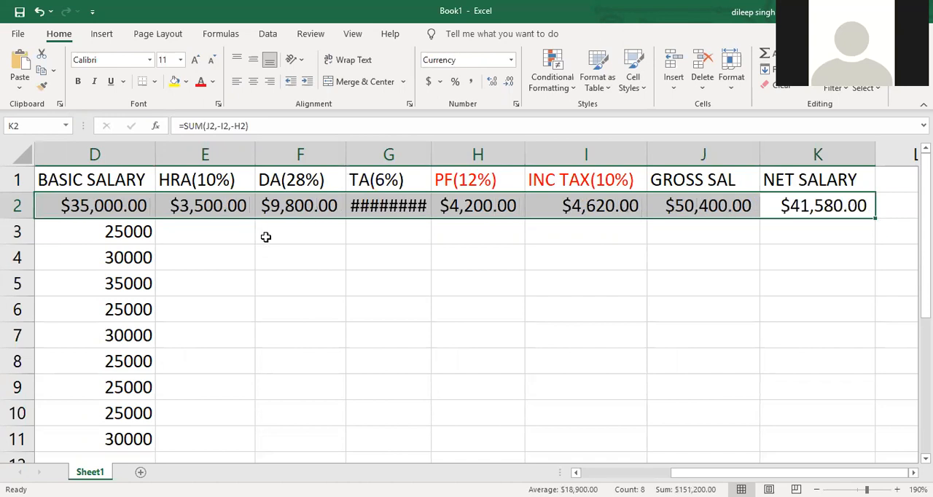
pyautogui.doubleClick(430, 155)
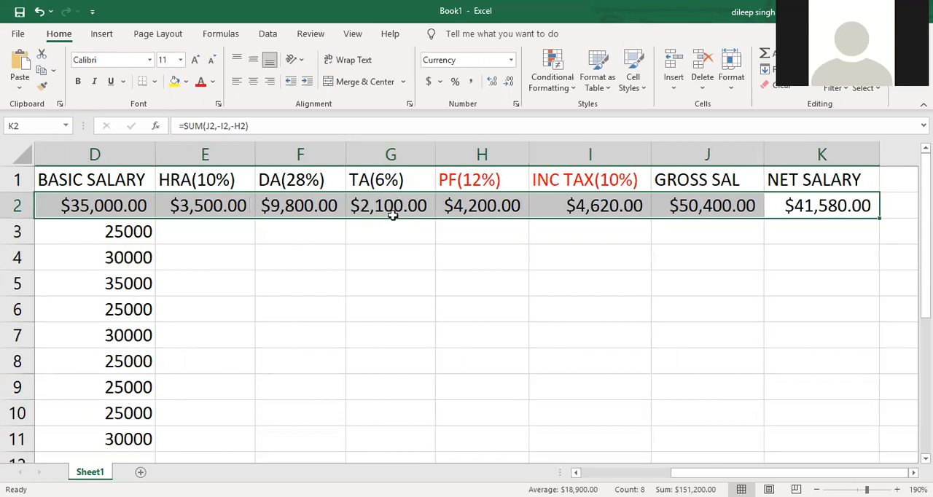
# - Narrow column G to about the width of its header and widen it again beyond the TA amount
pyautogui.click(404, 233)
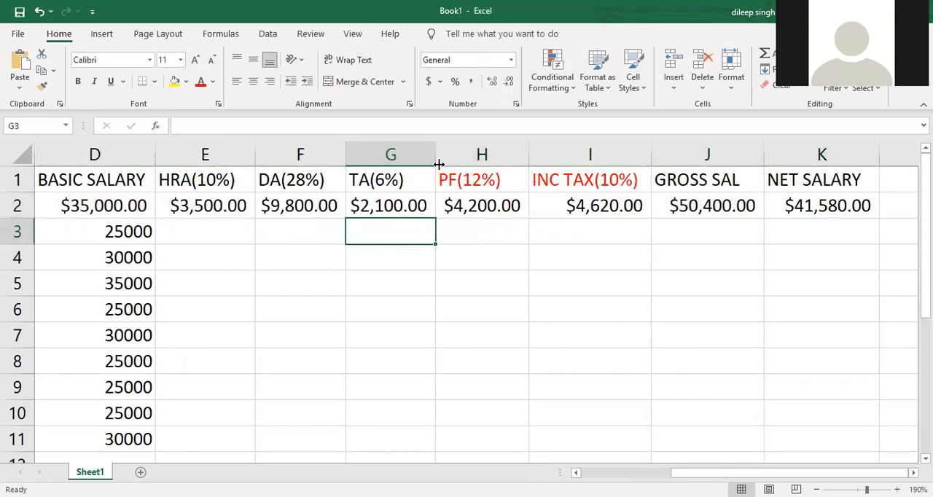
pyautogui.moveTo(439, 162); pyautogui.dragTo(406, 160)
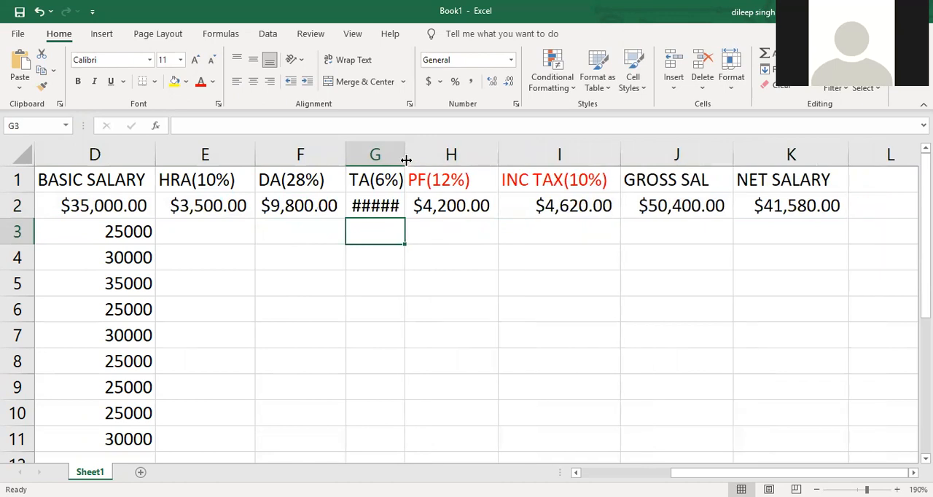
pyautogui.moveTo(406, 160); pyautogui.dragTo(454, 159)
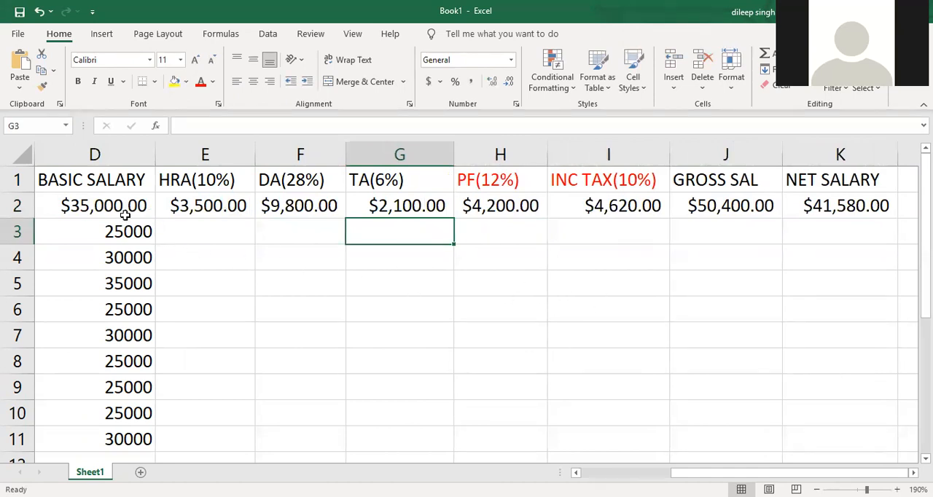
# - Format the basic salaries in D3:D11 as dollar currency
pyautogui.moveTo(121, 233); pyautogui.dragTo(118, 436)
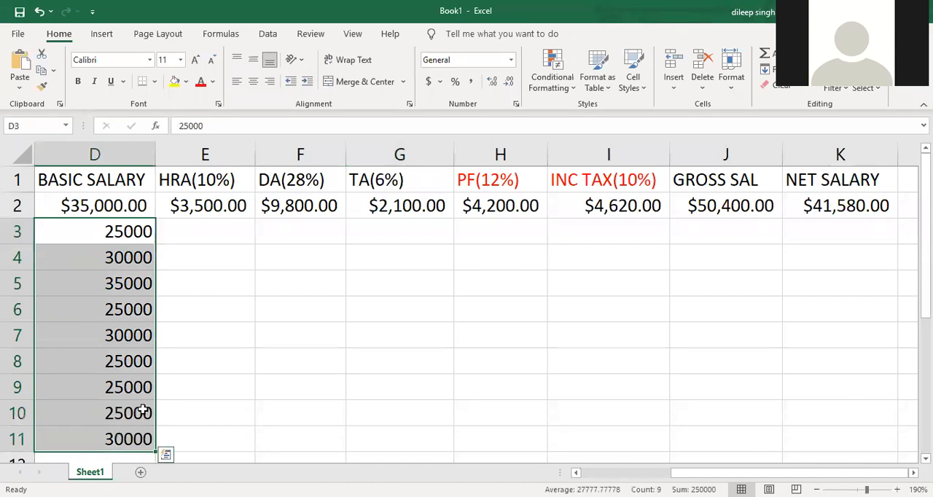
pyautogui.hotkey('ctrl', 'shift', '4')
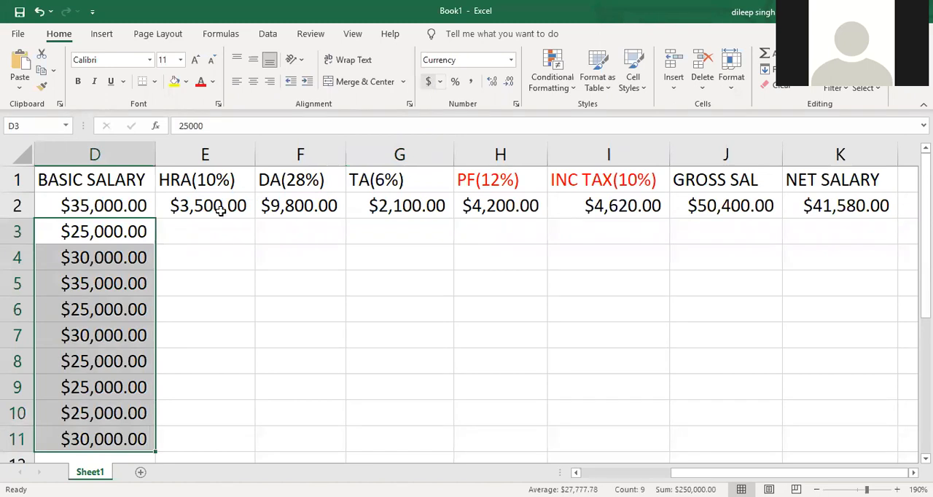
# - Try filling the first employee's formulas in E2:K2 down through row 11, and undo the fill
pyautogui.click(211, 283)
pyautogui.moveTo(179, 205); pyautogui.dragTo(795, 427)
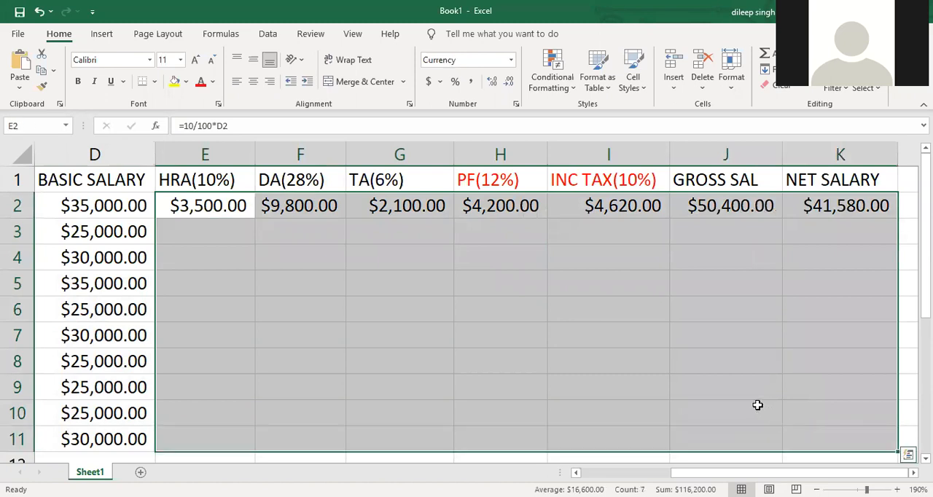
pyautogui.hotkey('ctrl', 'd')
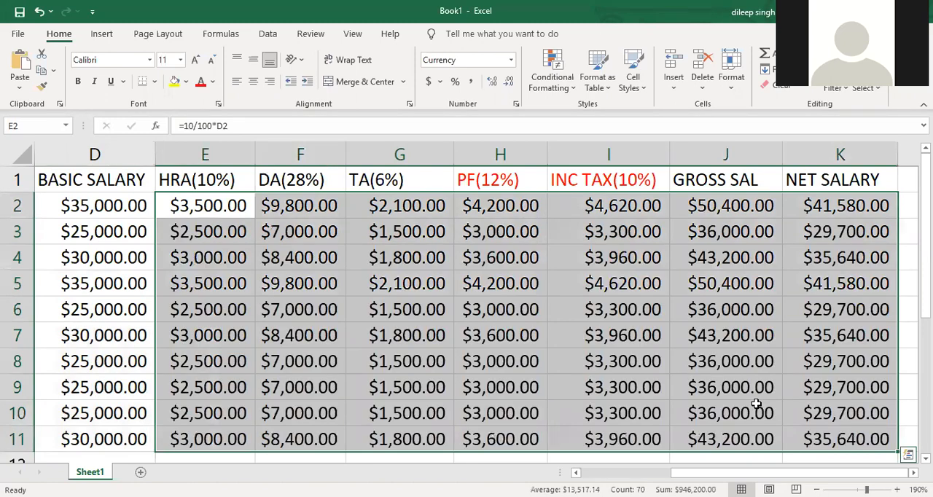
pyautogui.hotkey('ctrl', 'z')
# - Copy the first employee's formulas in E2:K2 down to row 11 with the AutoFill handle
pyautogui.click(569, 250)
pyautogui.moveTo(197, 206); pyautogui.dragTo(817, 210)
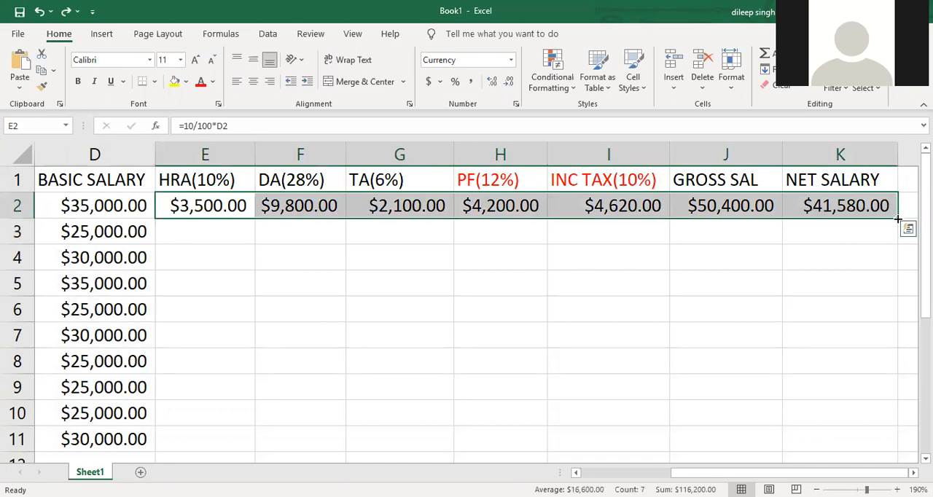
pyautogui.doubleClick(898, 219)
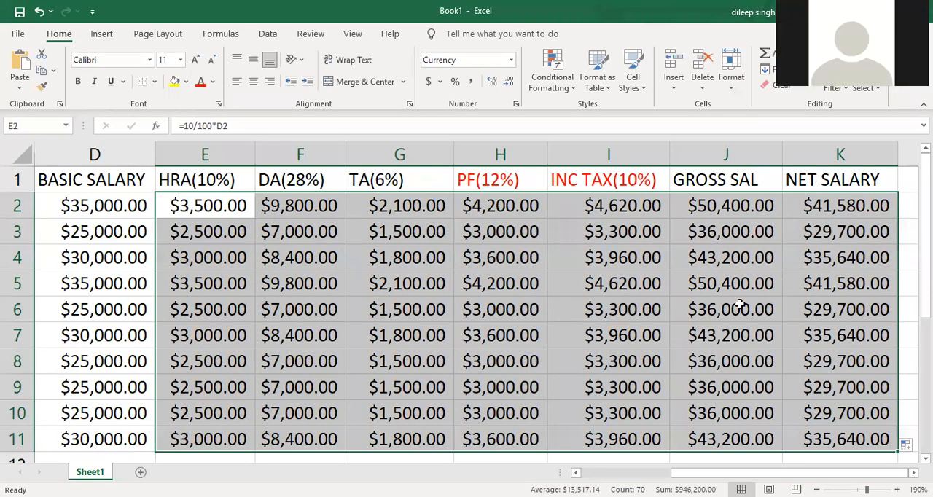
pyautogui.scroll(-2, 739, 305)
pyautogui.scroll(-1, 671, 368)
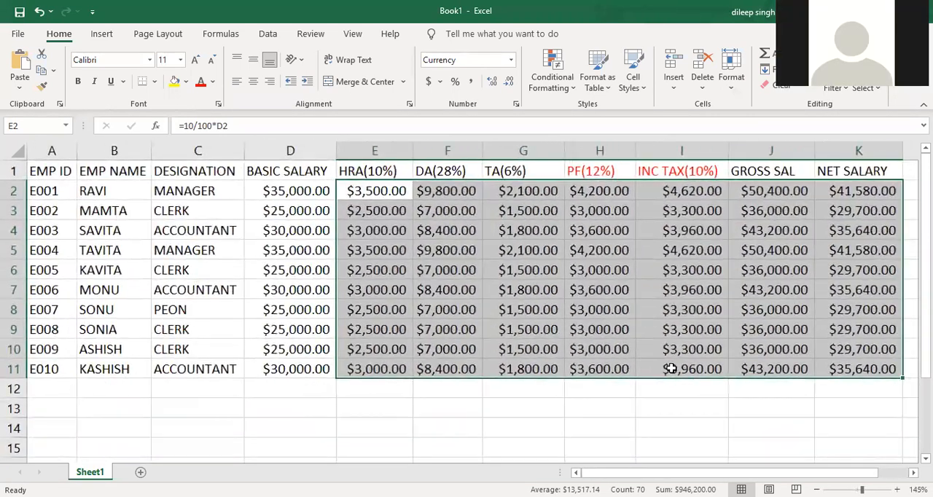
pyautogui.click(668, 402)
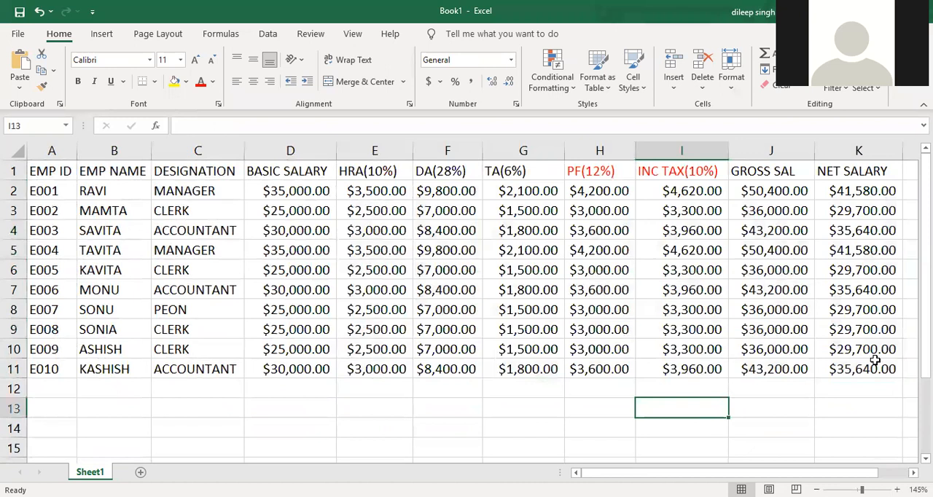
# - Apply all borders to the salary data in A1:K11
pyautogui.moveTo(858, 366); pyautogui.dragTo(67, 159)
pyautogui.click(154, 81)
pyautogui.click(181, 217)
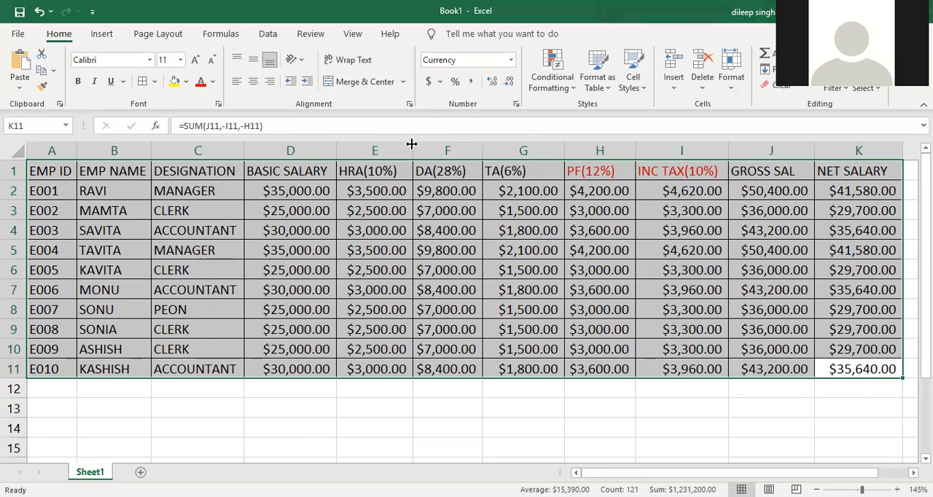
# - Enter the shortcut note ALT+d+f+f in cell C13 below the data
pyautogui.click(184, 409)
pyautogui.write('A')
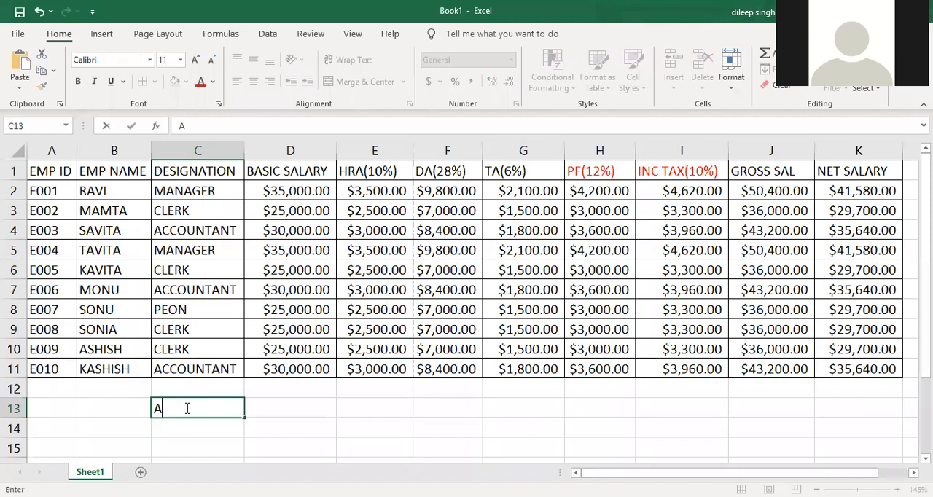
pyautogui.write('LT+d+f+f')
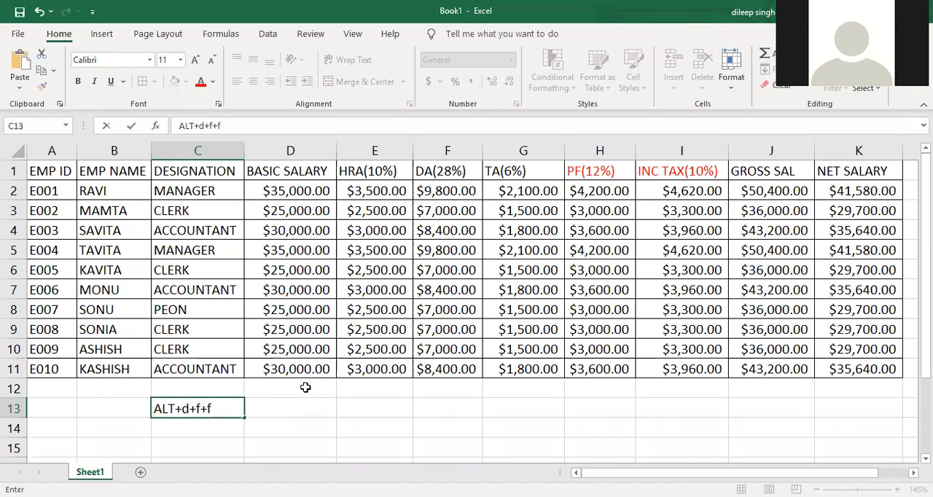
# - Turn on AutoFilter for the salary data in A1:K11
pyautogui.moveTo(874, 373); pyautogui.dragTo(33, 169)
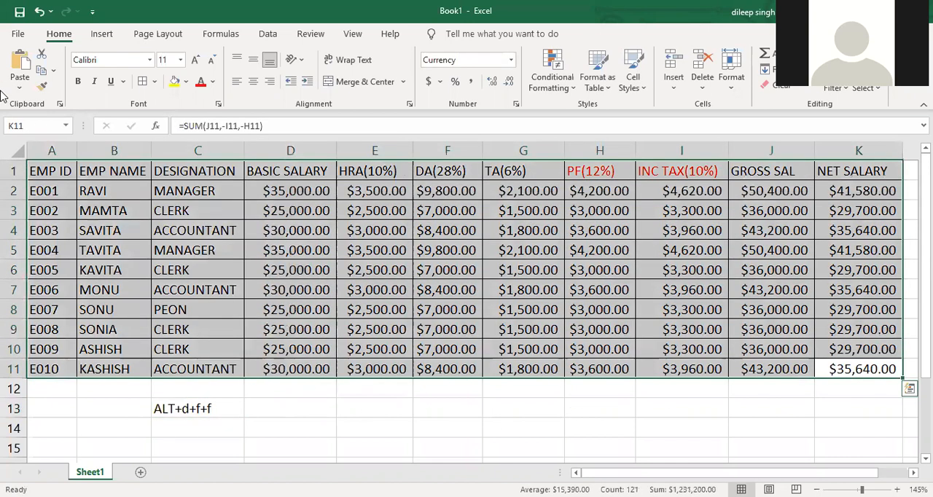
pyautogui.hotkey('alt', 'd')
pyautogui.press('f')
pyautogui.press('f')
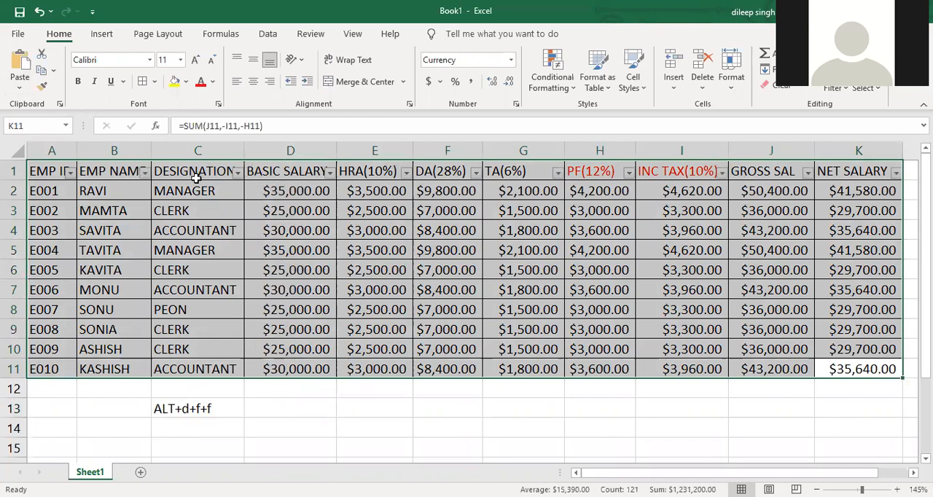
pyautogui.moveTo(298, 420); pyautogui.dragTo(293, 413)
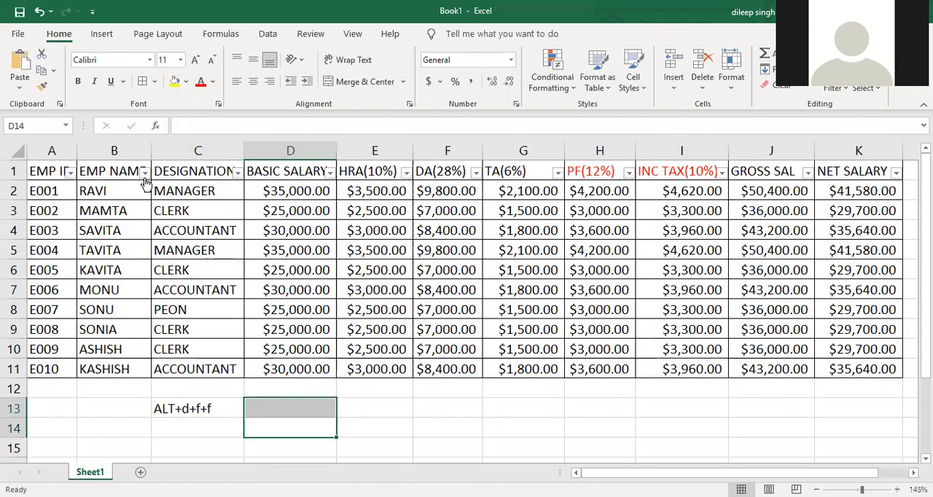
# - Widen columns A through K so every header fits beside its filter arrow
pyautogui.doubleClick(151, 151)
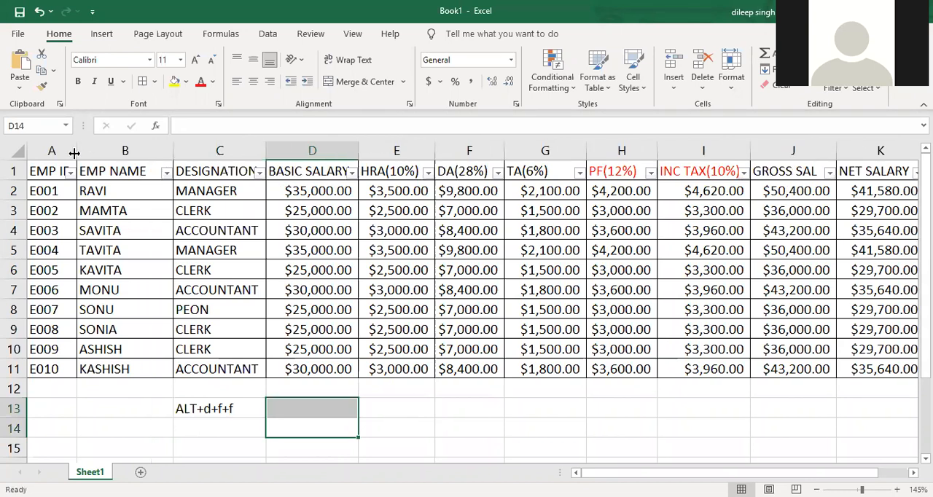
pyautogui.moveTo(75, 152); pyautogui.dragTo(100, 152)
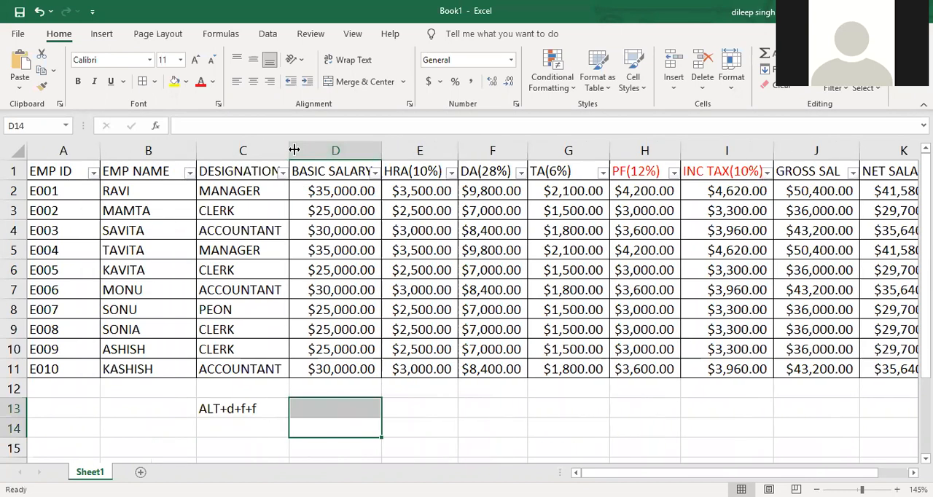
pyautogui.doubleClick(314, 144)
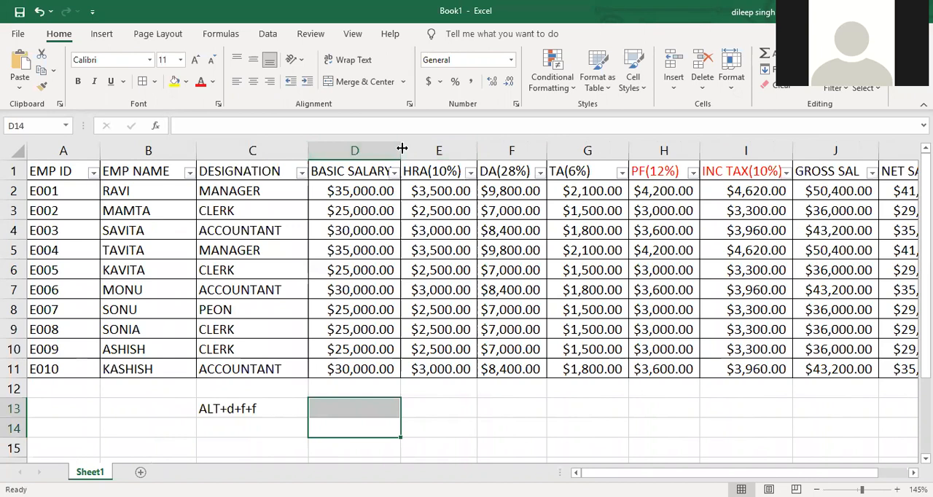
pyautogui.moveTo(511, 146); pyautogui.dragTo(531, 146)
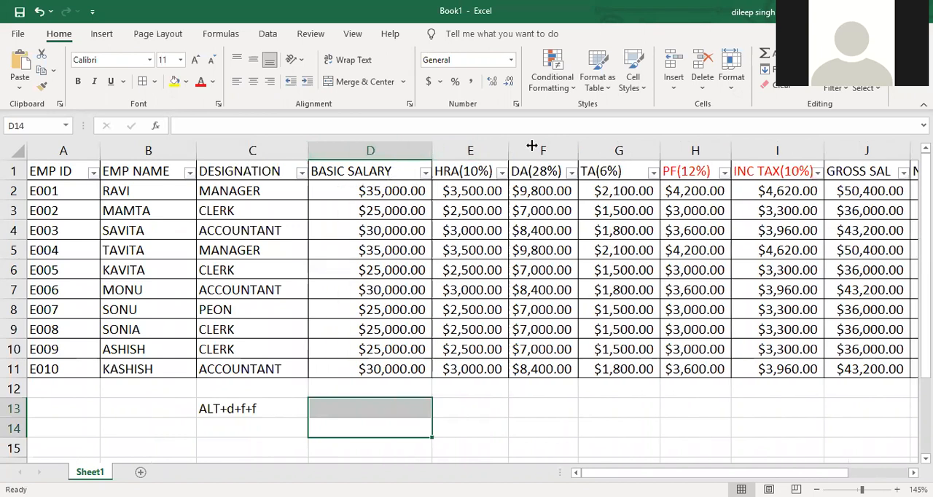
pyautogui.moveTo(603, 150); pyautogui.dragTo(625, 150)
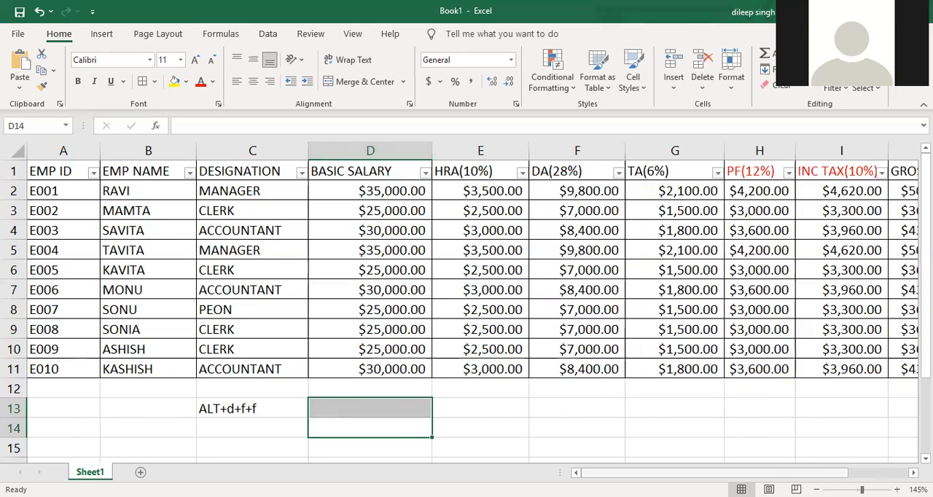
pyautogui.hscroll(1, 696, 160)
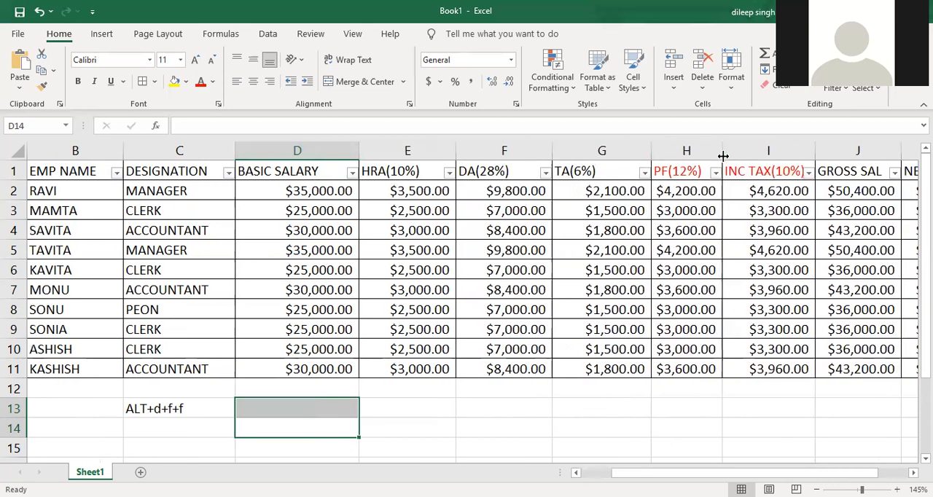
pyautogui.moveTo(756, 159); pyautogui.dragTo(754, 159)
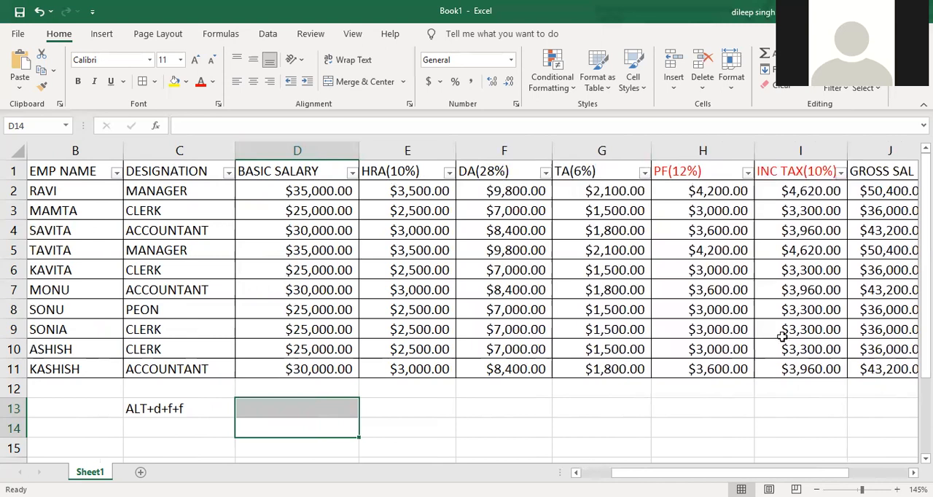
pyautogui.moveTo(692, 472); pyautogui.dragTo(743, 472)
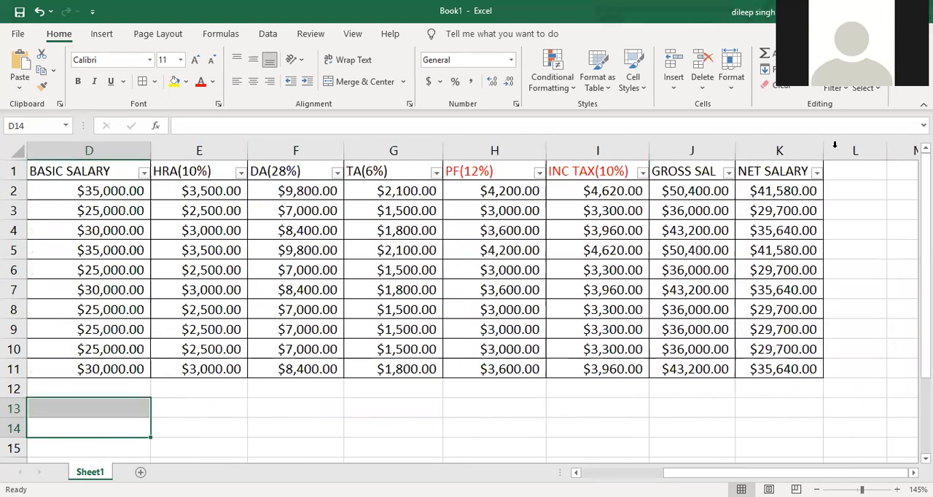
pyautogui.moveTo(843, 146); pyautogui.dragTo(852, 146)
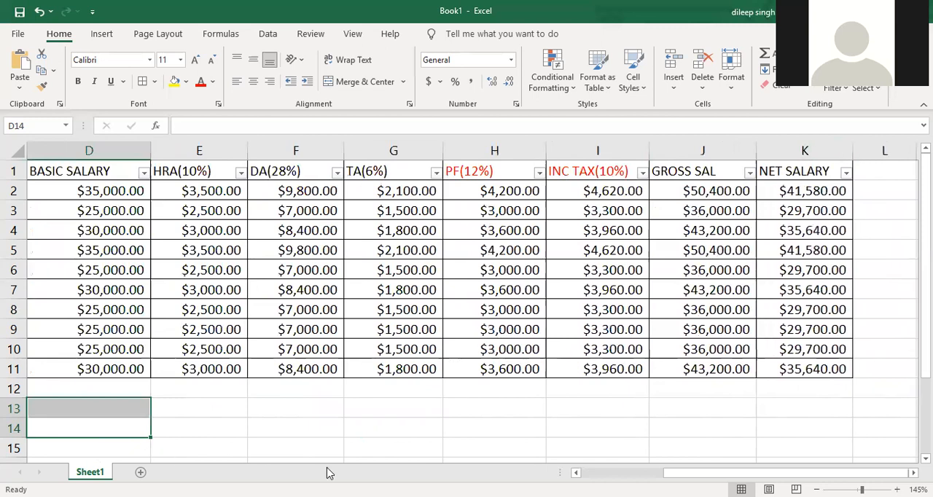
# - Convert A1:K11 to a table with headers and apply the table style with the gold header row
pyautogui.moveTo(744, 472); pyautogui.dragTo(554, 466)
pyautogui.moveTo(63, 173); pyautogui.dragTo(875, 349)
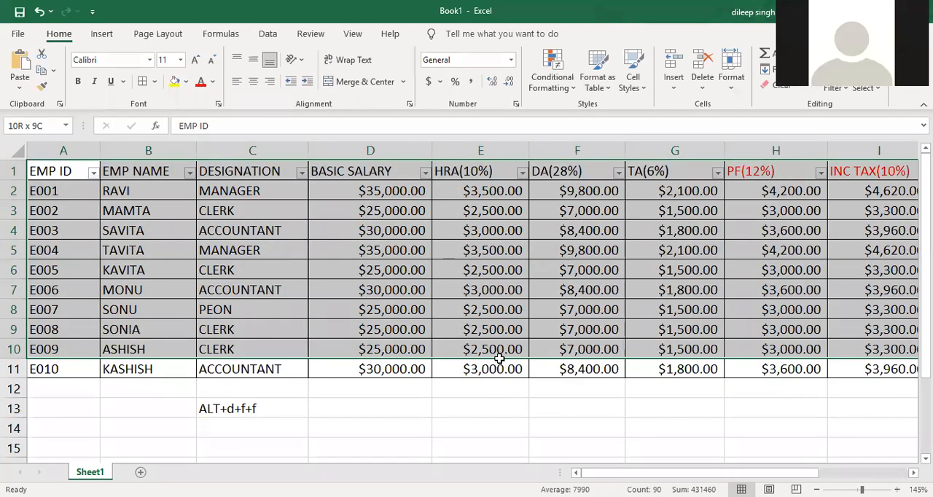
pyautogui.hscroll(3, 494, 365)
pyautogui.moveTo(481, 369); pyautogui.dragTo(1, 101)
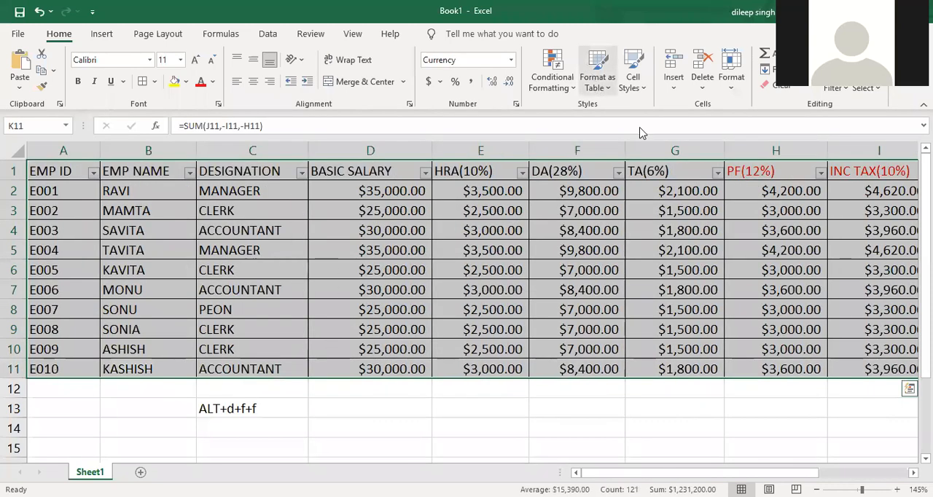
pyautogui.click(849, 179)
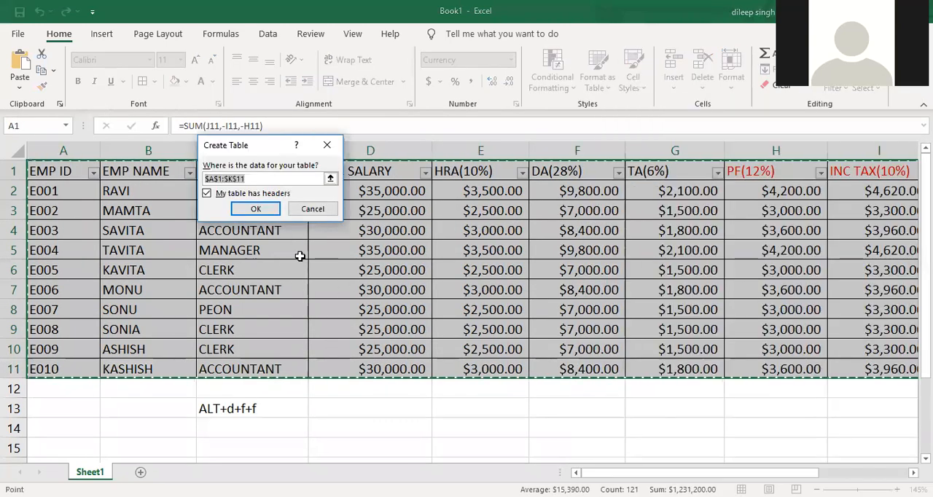
pyautogui.click(270, 211)
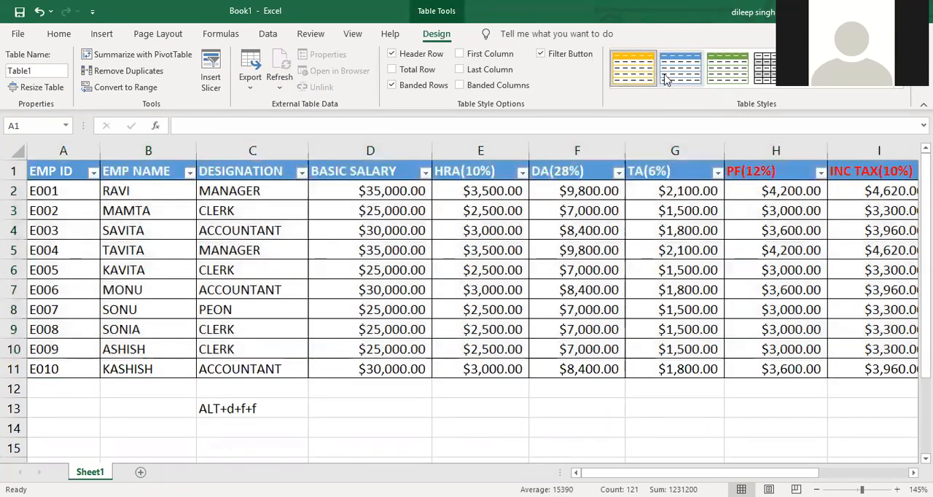
pyautogui.click(633, 70)
pyautogui.click(669, 428)
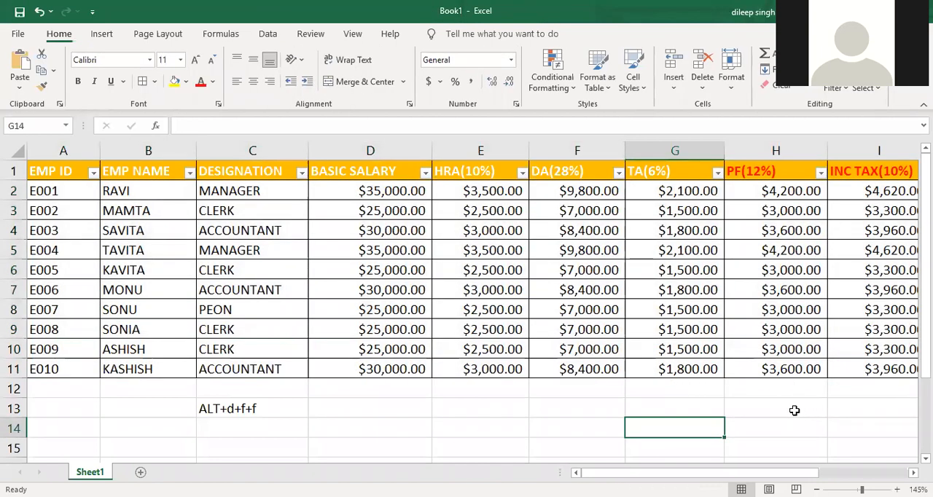
# - Delete the shortcut note from cell C13
pyautogui.click(276, 409)
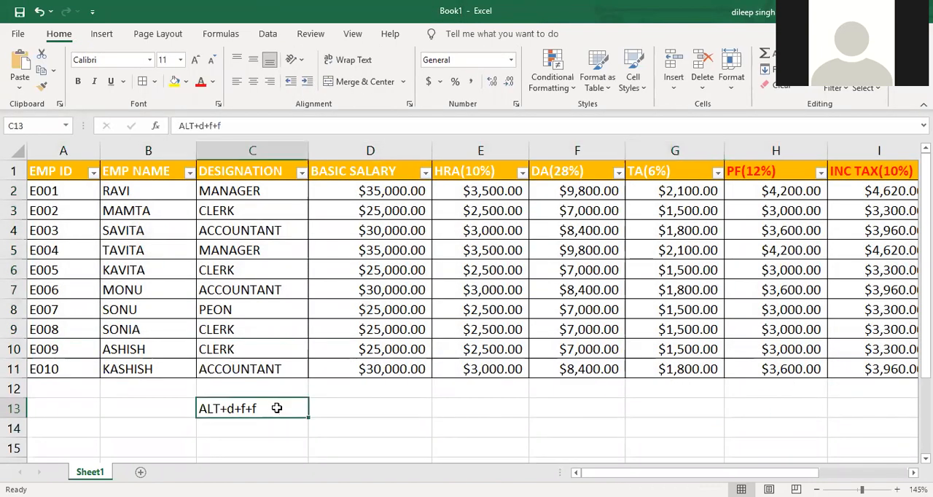
pyautogui.press('Delete')
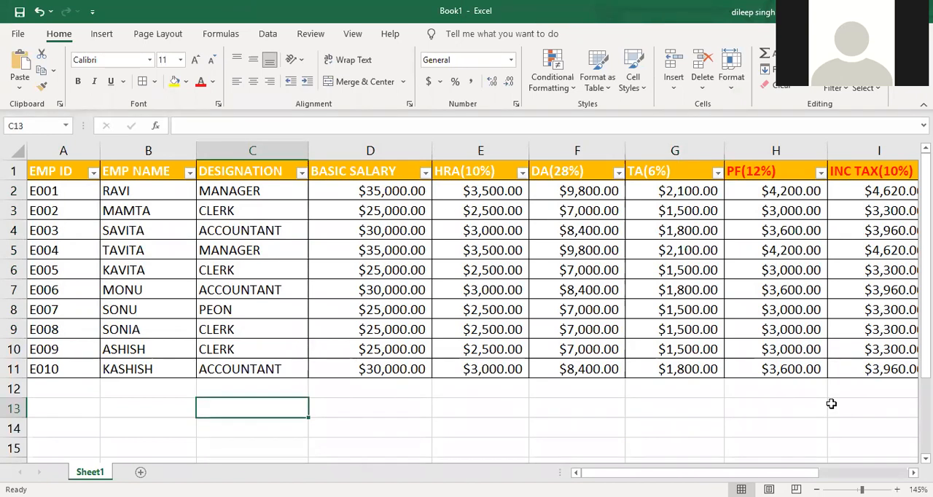
# - Filter the NET SALARY column with a number filter for values greater than 35000
pyautogui.moveTo(781, 472); pyautogui.dragTo(868, 472)
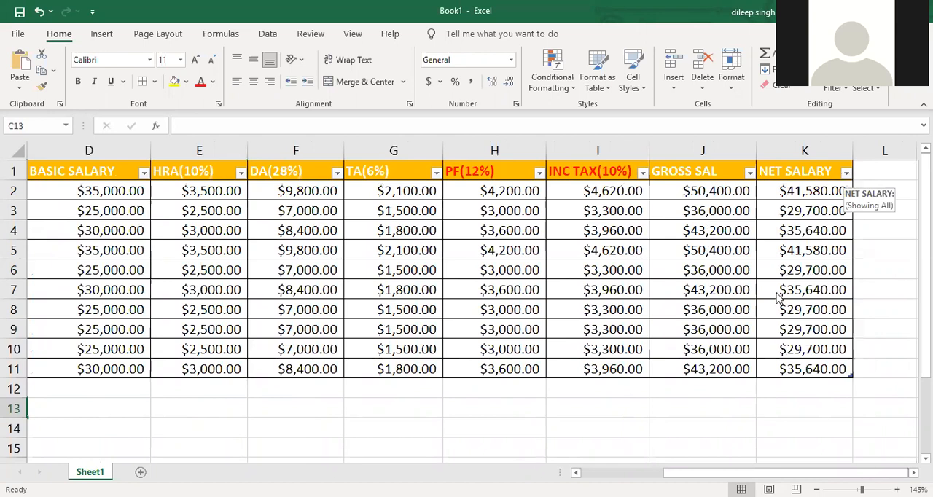
pyautogui.click(845, 175)
pyautogui.moveTo(726, 307)
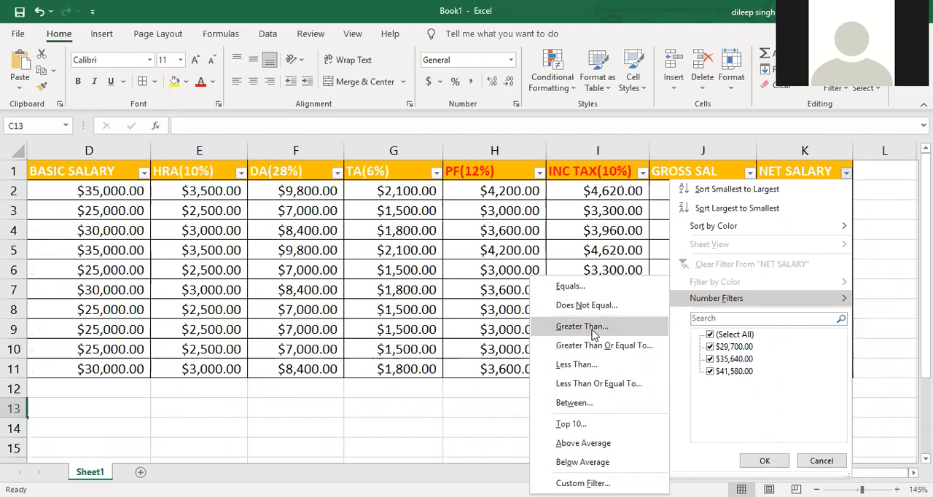
pyautogui.click(648, 326)
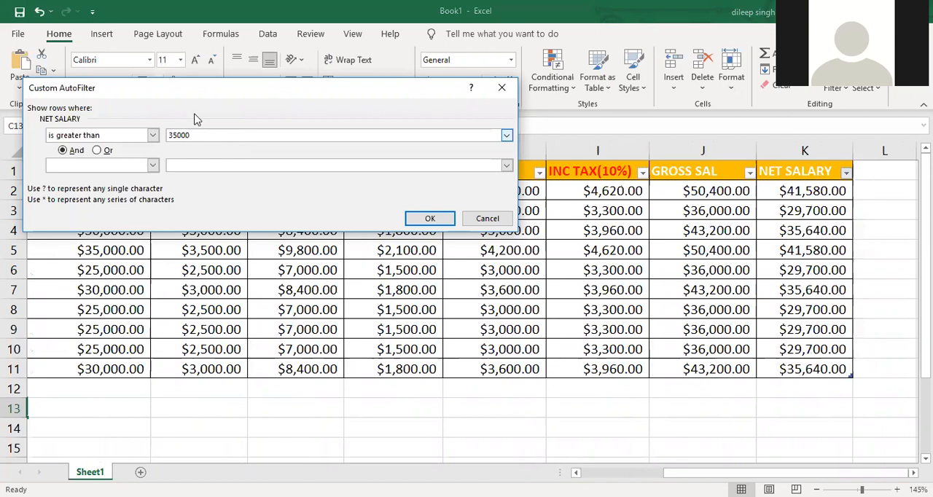
pyautogui.click(428, 220)
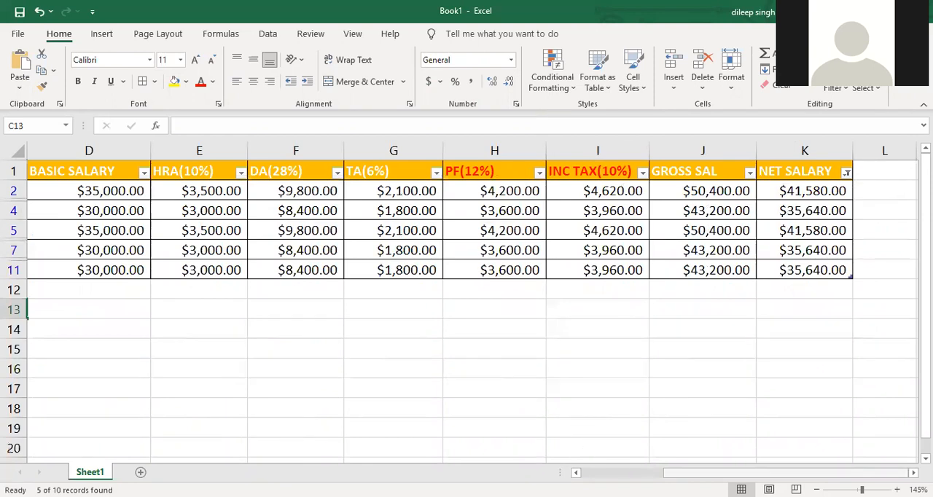
pyautogui.moveTo(678, 473); pyautogui.dragTo(677, 473)
pyautogui.moveTo(786, 261); pyautogui.dragTo(787, 222)
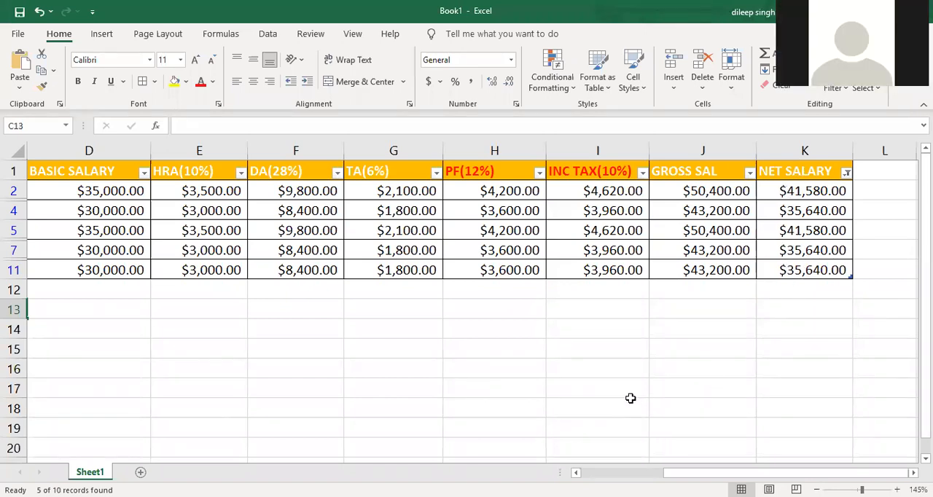
# - Clear the filter from the NET SALARY column and view the number filter options of the PF(12%) column
pyautogui.click(846, 173)
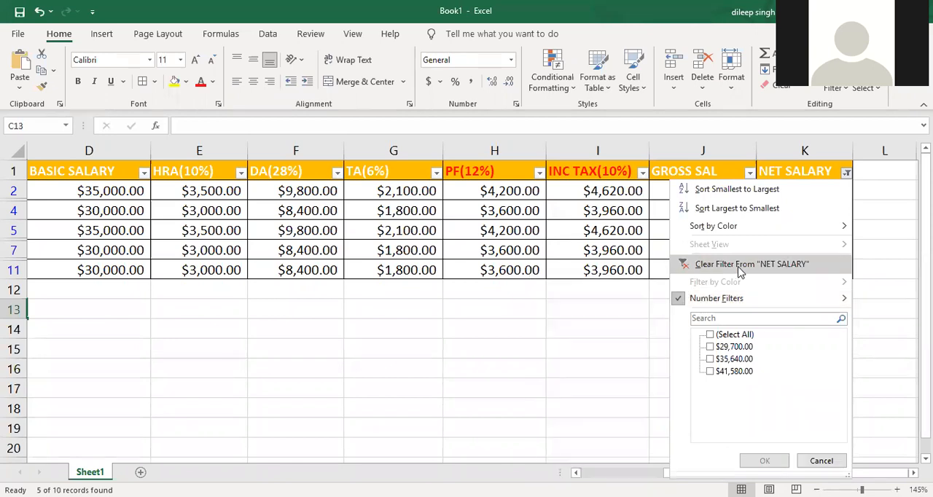
pyautogui.click(701, 266)
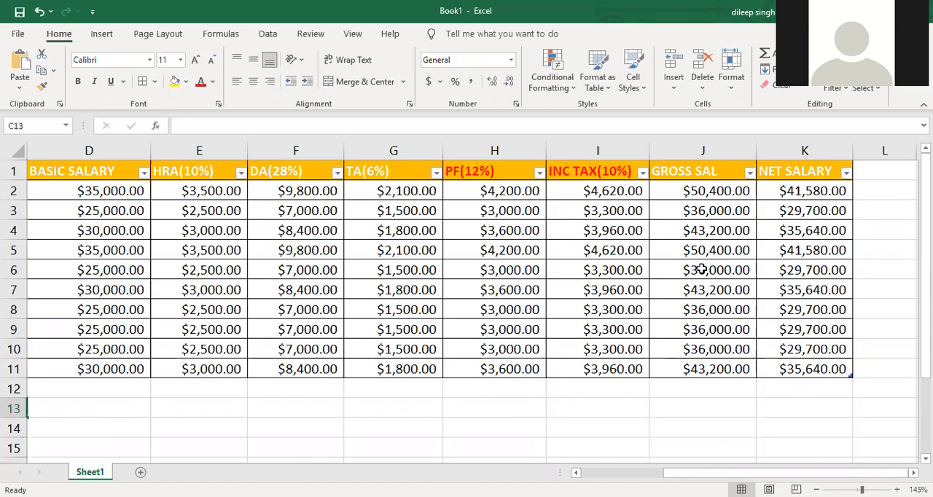
pyautogui.click(729, 403)
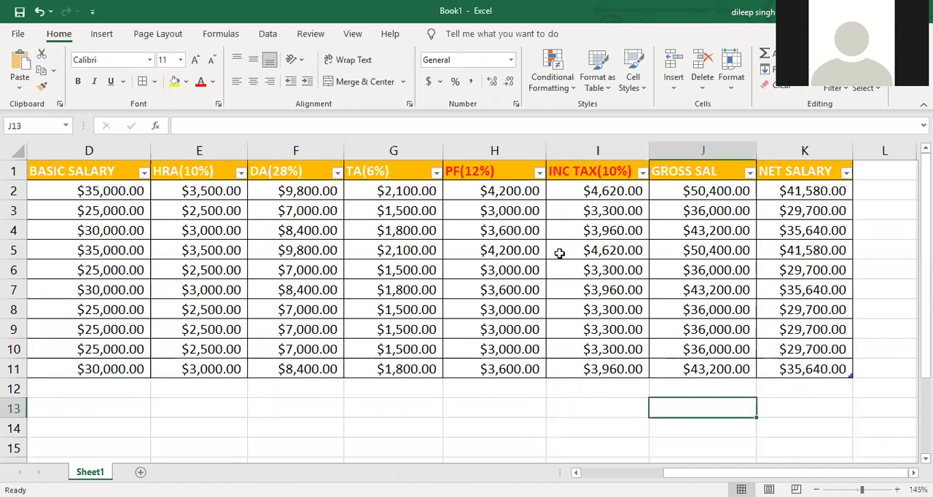
pyautogui.click(538, 174)
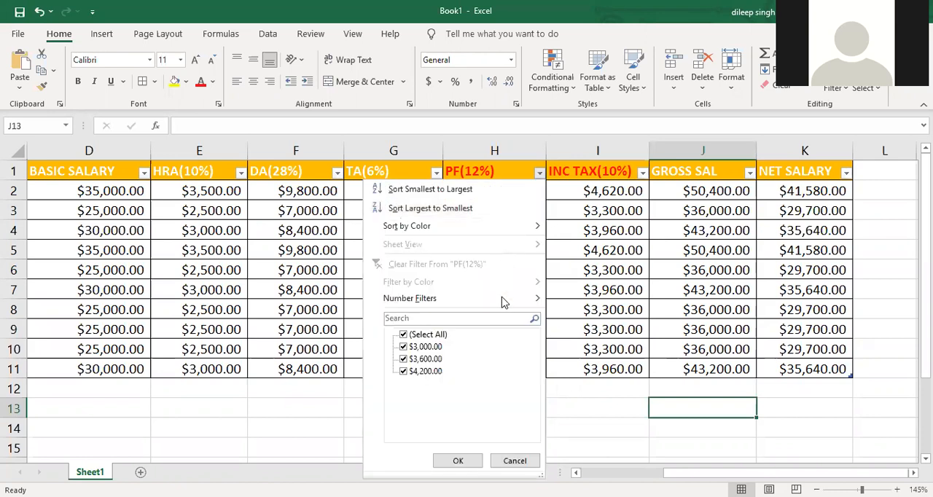
pyautogui.moveTo(503, 301)
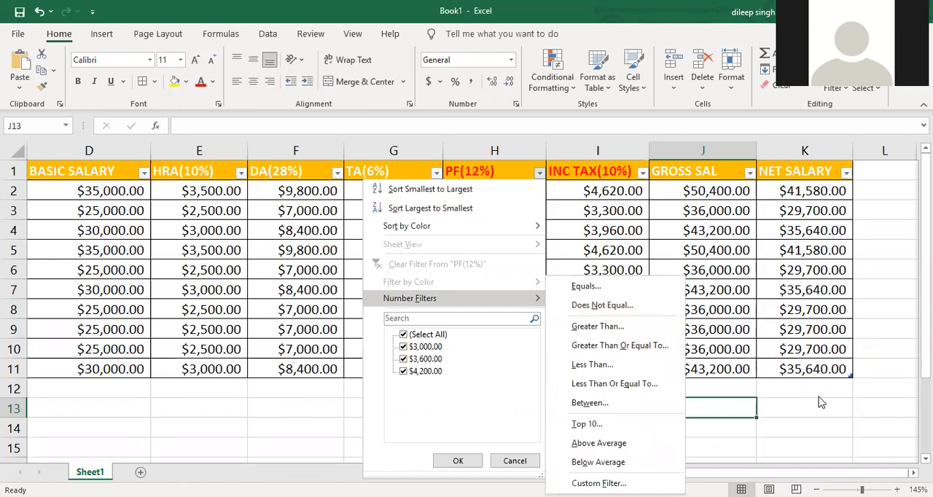
# - Apply the black-header Medium table style with grey banded rows to the salary table A1:K11
pyautogui.moveTo(802, 370); pyautogui.dragTo(12, 244)
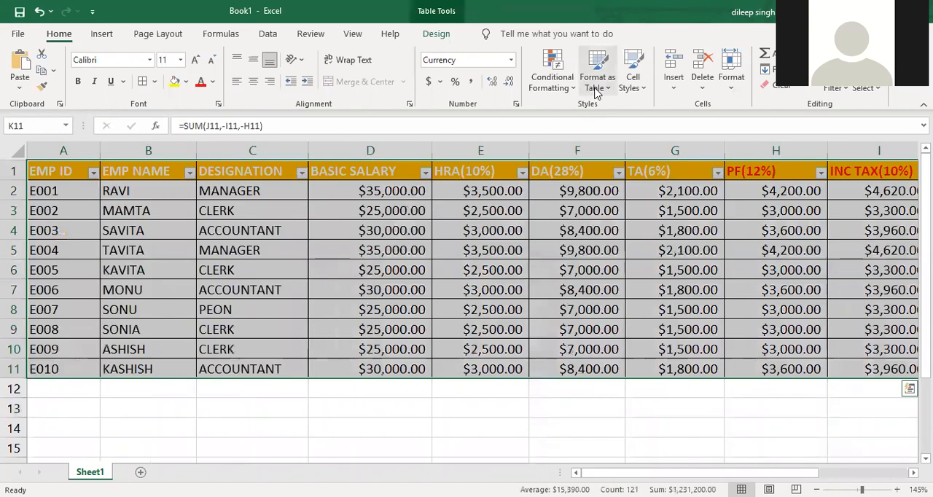
pyautogui.click(594, 88)
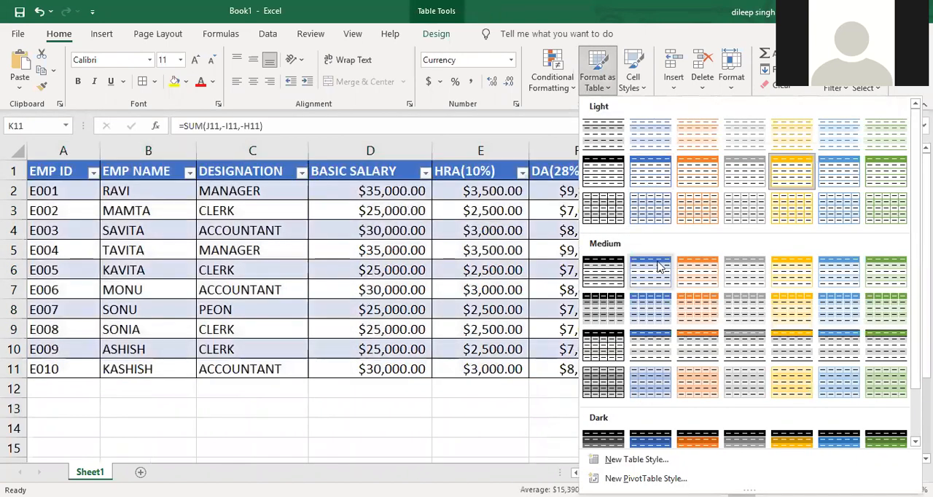
pyautogui.click(605, 293)
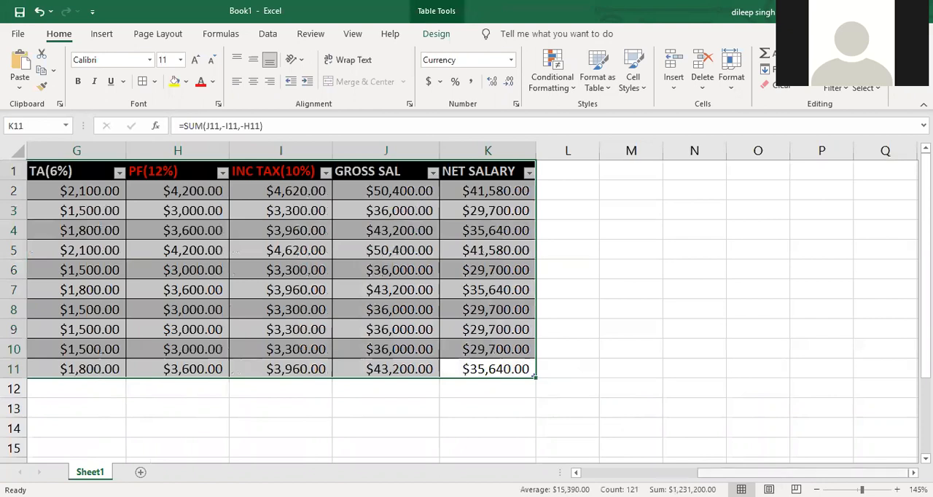
pyautogui.hscroll(-5, 411, 371)
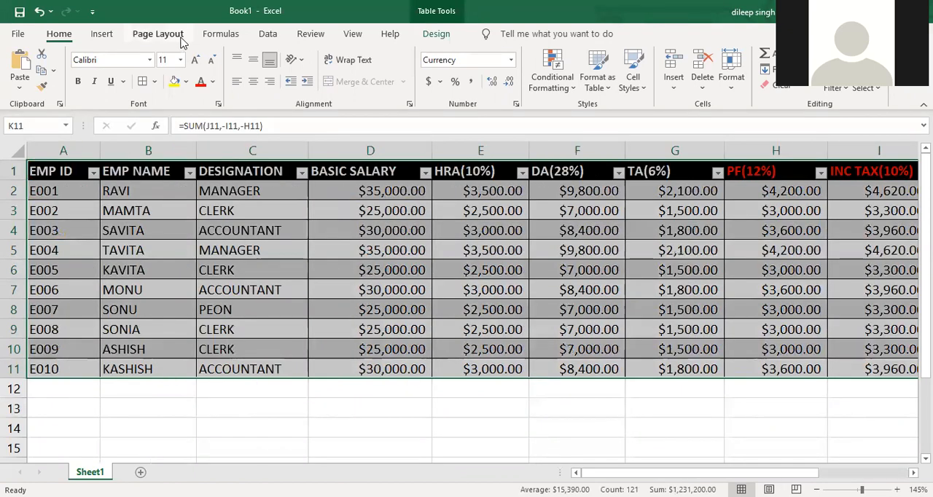
# - Apply the Berlin theme to the workbook
pyautogui.click(157, 34)
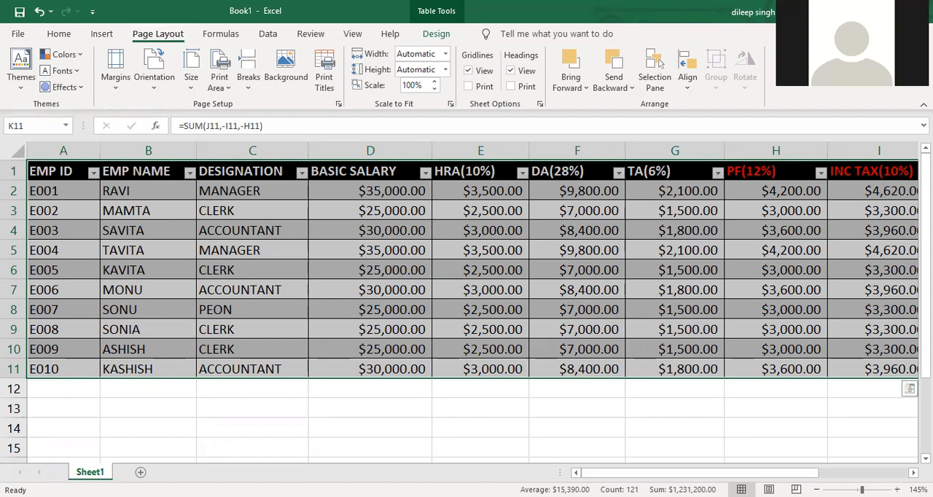
pyautogui.click(24, 88)
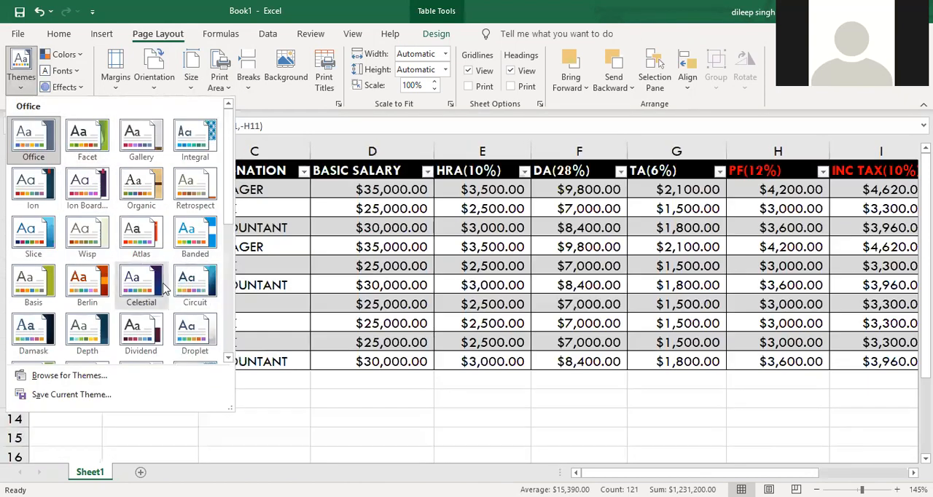
pyautogui.click(90, 288)
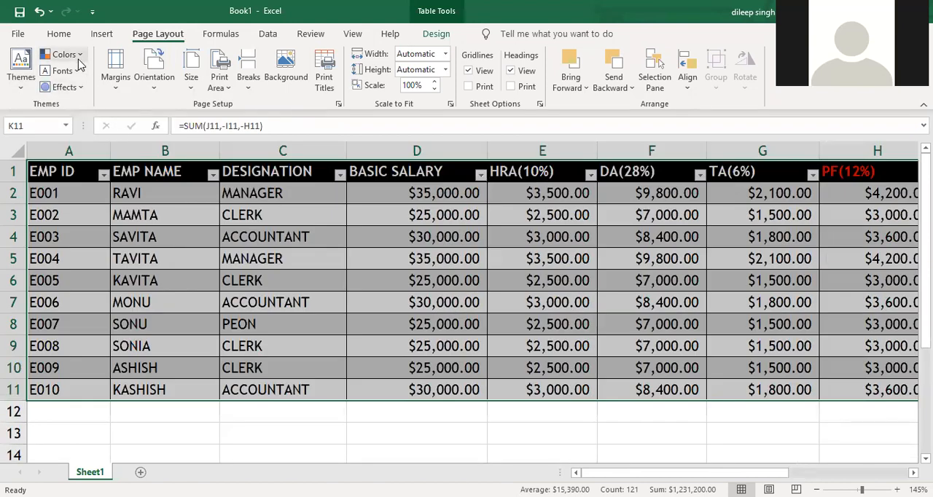
# - Set the theme colors to Yellow Orange and the theme fonts to Arial
pyautogui.click(79, 62)
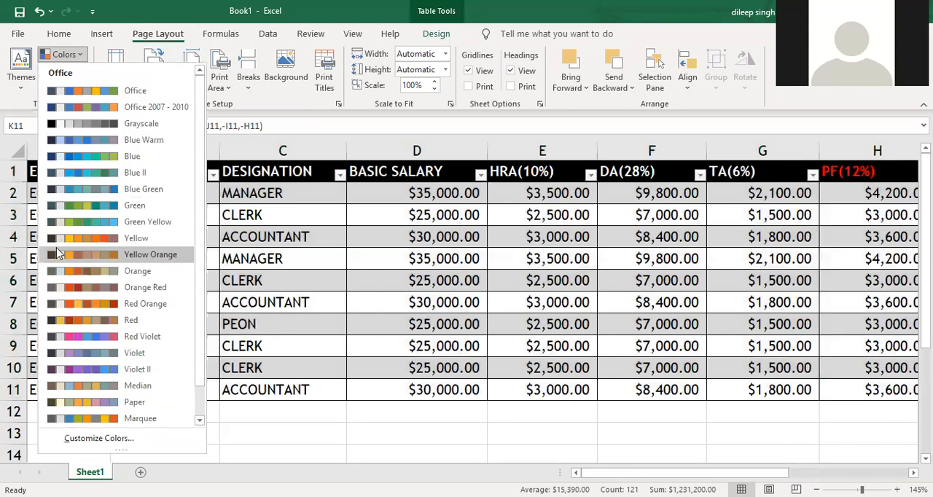
pyautogui.click(73, 250)
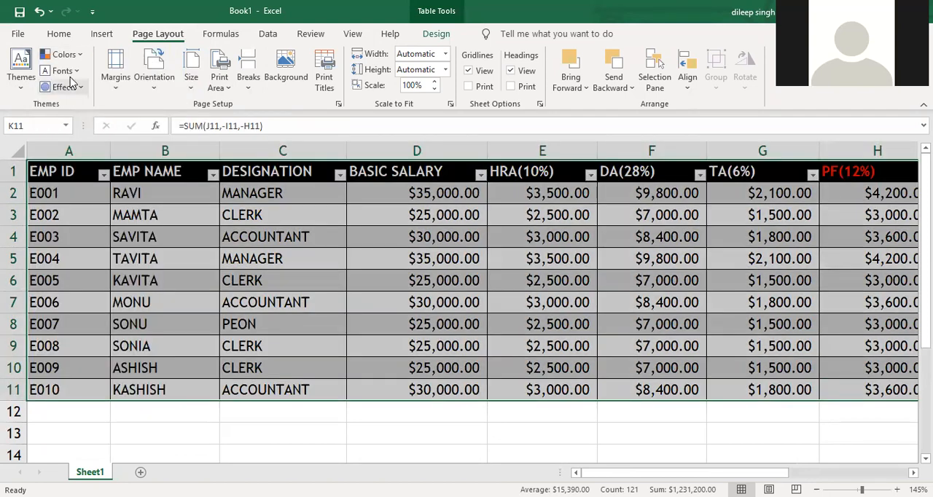
pyautogui.click(71, 76)
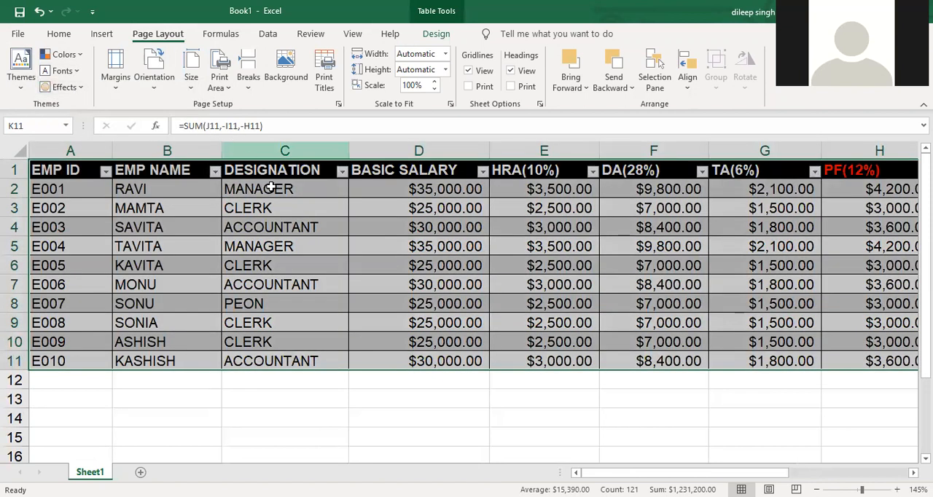
pyautogui.click(488, 399)
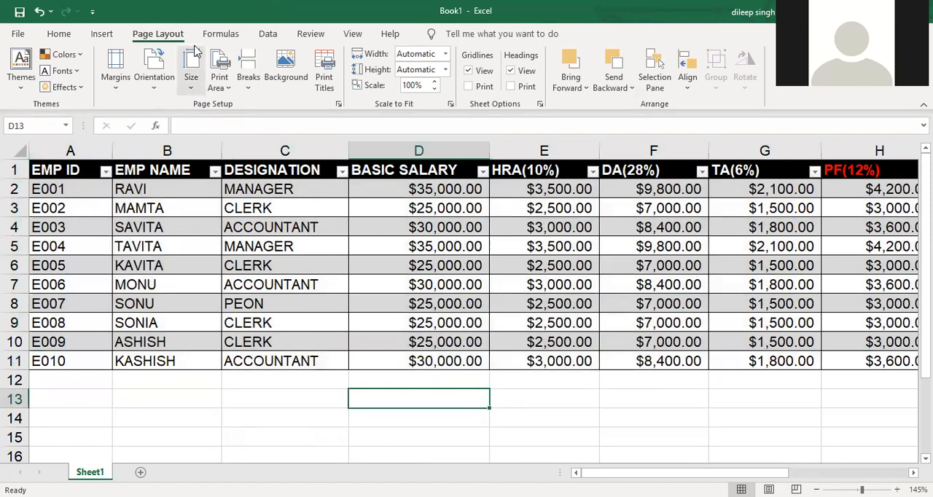
pyautogui.click(66, 35)
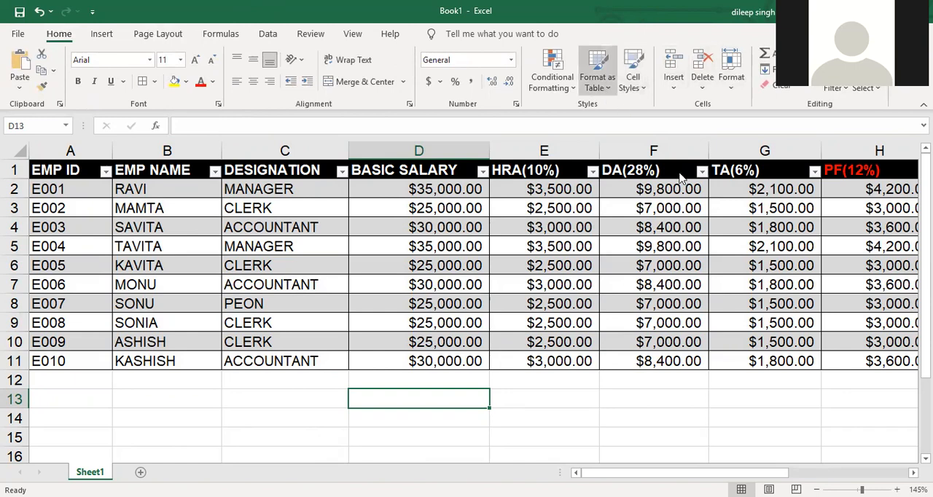
pyautogui.scroll(-2, 748, 316)
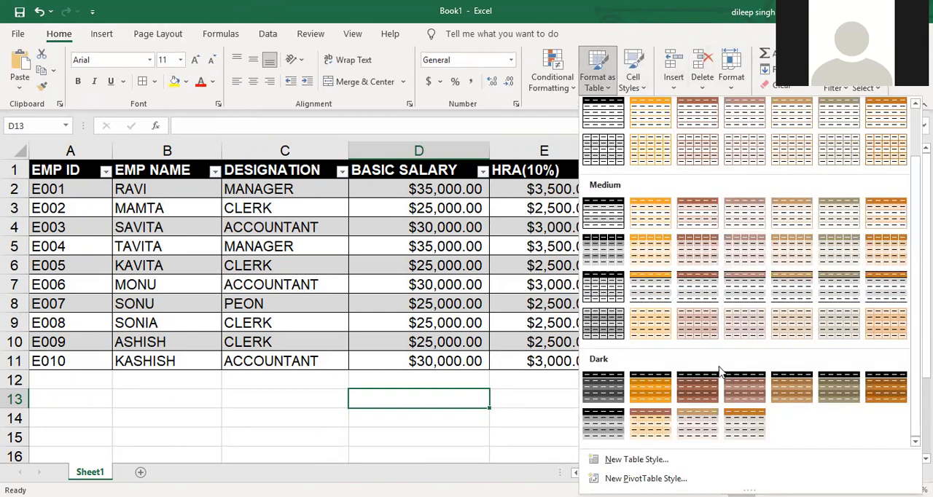
pyautogui.click(656, 387)
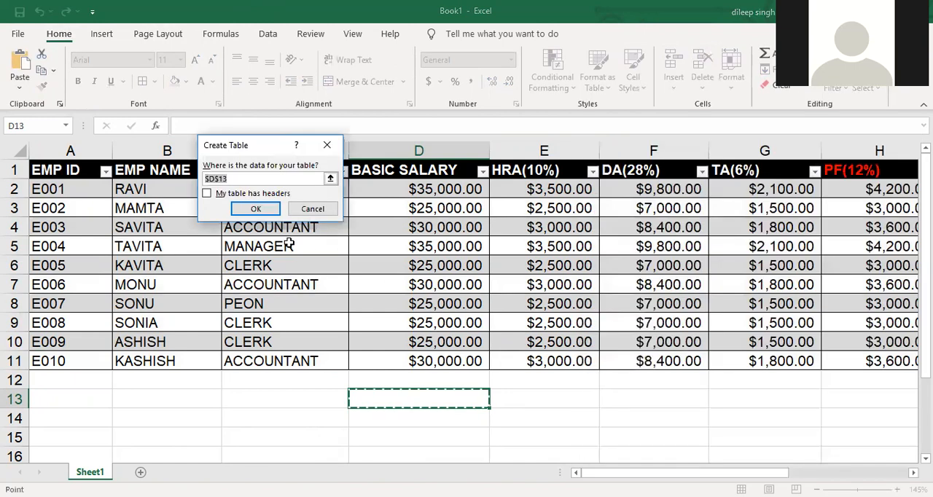
pyautogui.click(224, 195)
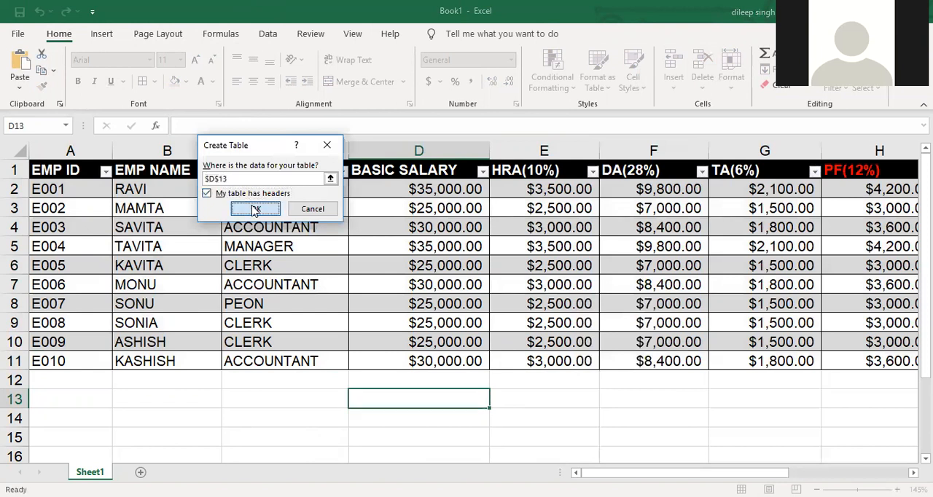
pyautogui.click(252, 209)
pyautogui.hotkey('ctrl', 'z')
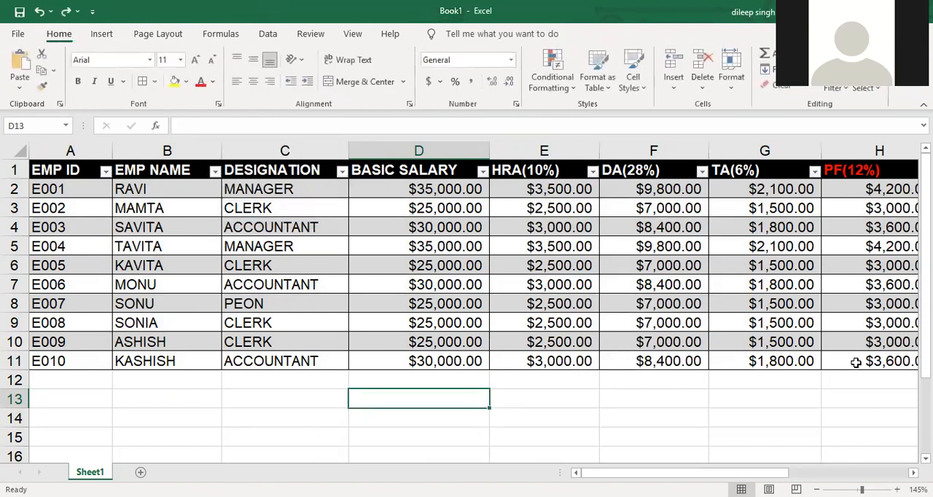
# - Restyle the whole table A1:K11 with the Medium table style that has an orange header and orange banded rows
pyautogui.moveTo(73, 172); pyautogui.dragTo(811, 334)
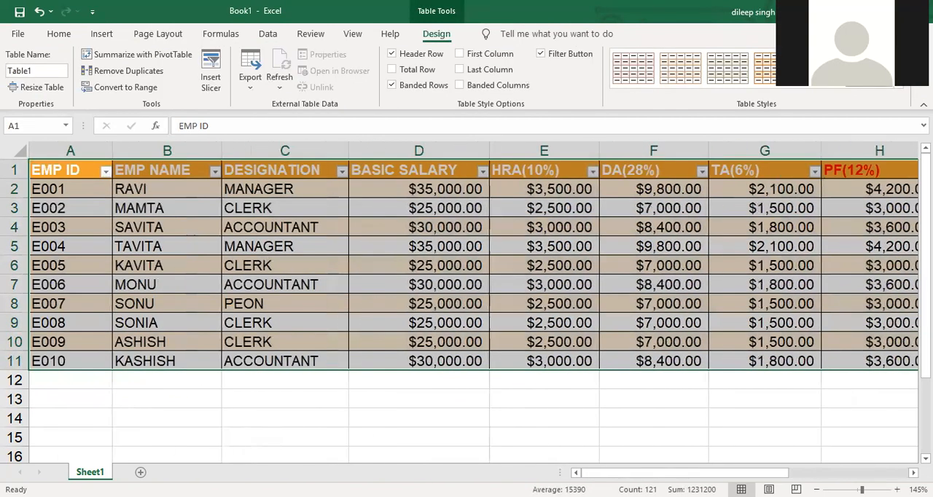
pyautogui.click(902, 88)
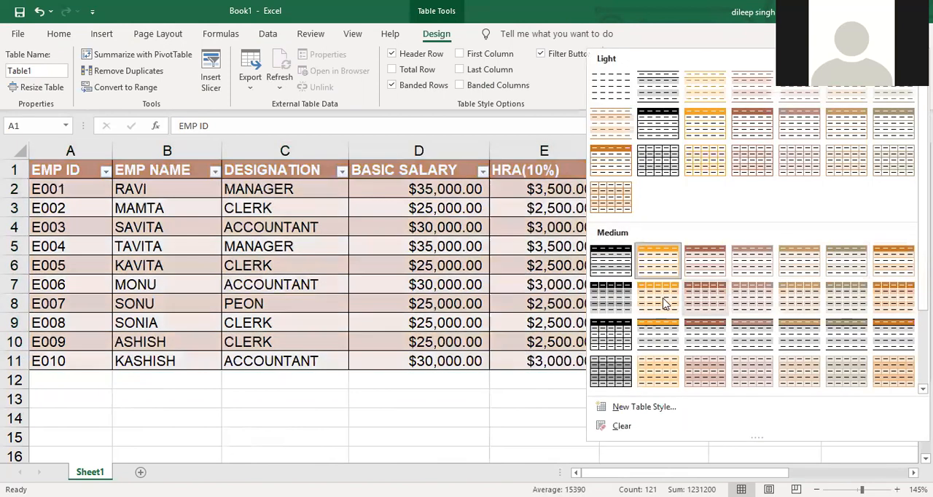
pyautogui.click(662, 304)
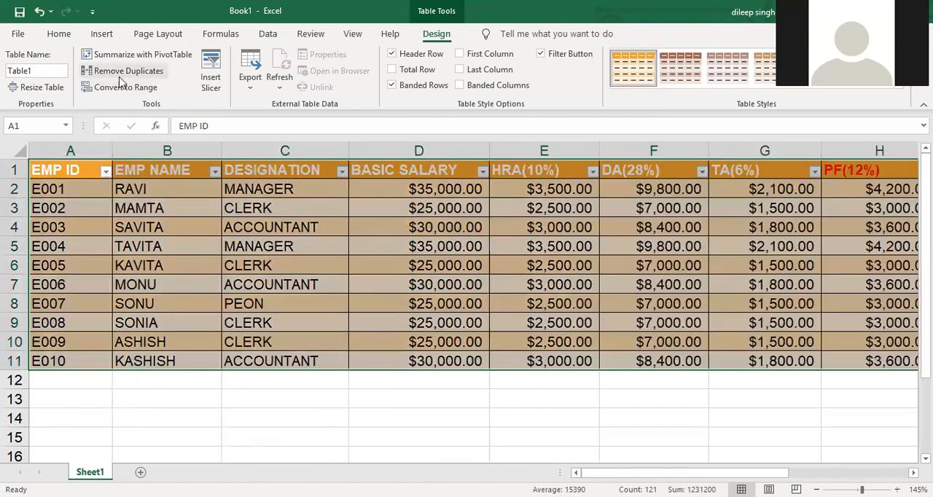
# - Change the theme colors to Red Violet
pyautogui.click(146, 34)
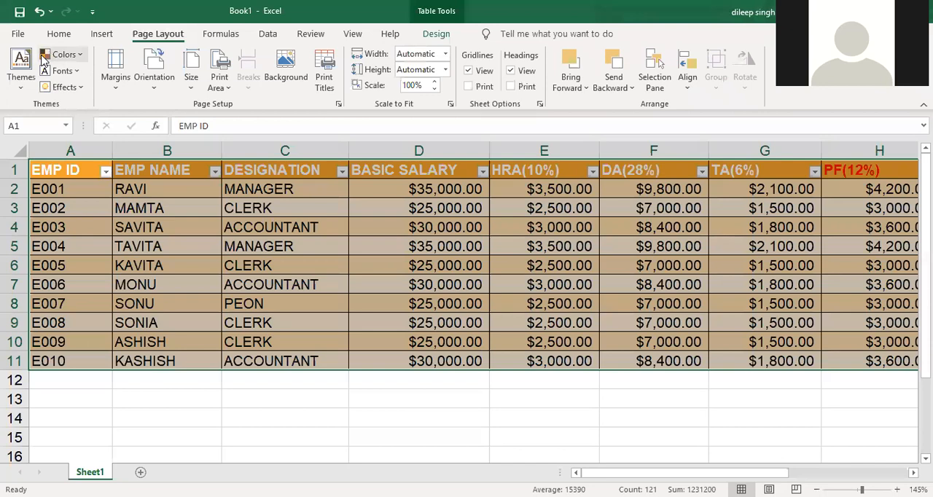
pyautogui.click(45, 56)
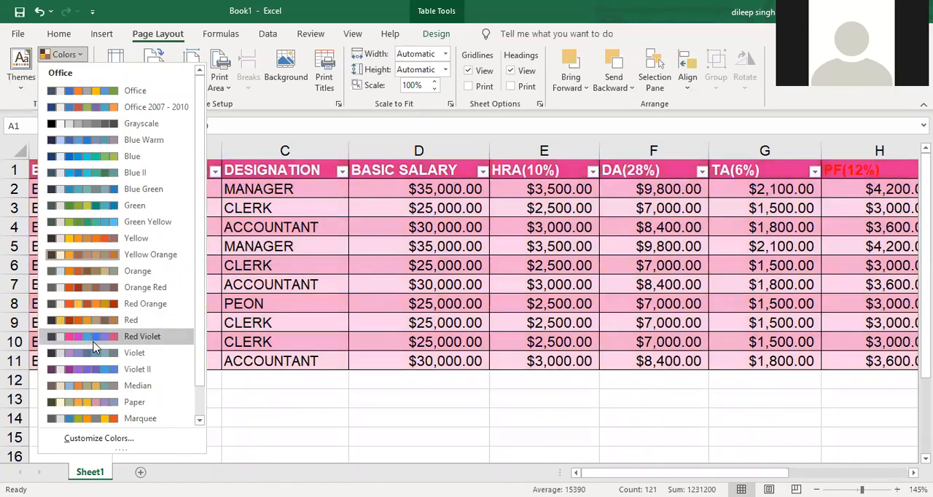
pyautogui.click(208, 417)
# - Bold the employee IDs, names and designations in A2:C11 and the net salaries in K2:K11
pyautogui.moveTo(82, 192); pyautogui.dragTo(308, 355)
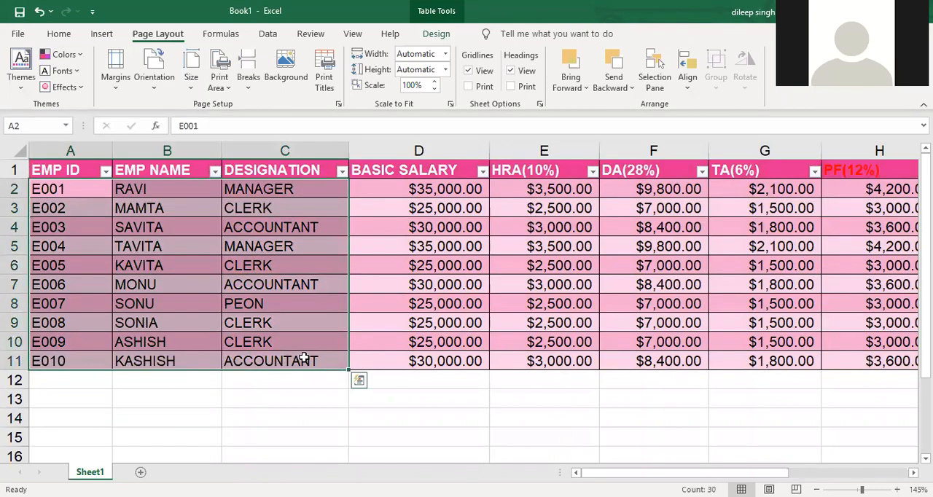
pyautogui.hotkey('ctrl', 'b')
pyautogui.click(338, 419)
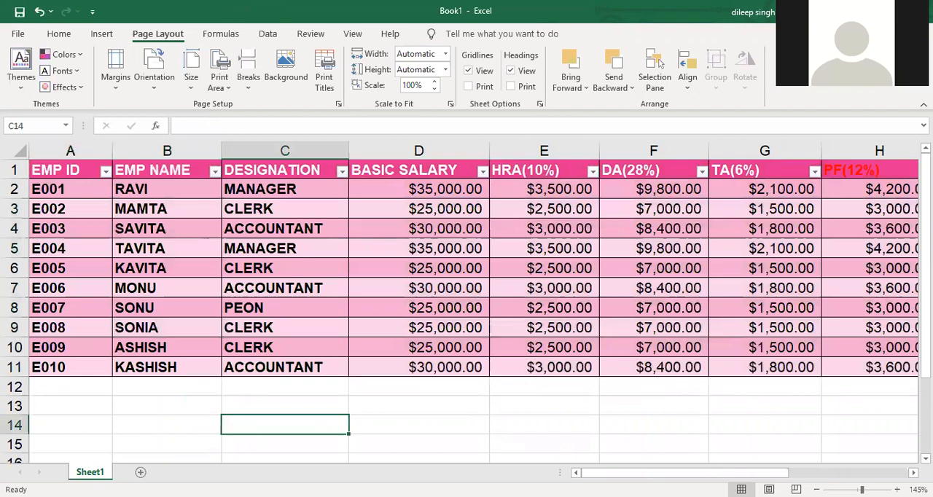
pyautogui.moveTo(631, 472); pyautogui.dragTo(739, 468)
pyautogui.moveTo(771, 188); pyautogui.dragTo(778, 365)
pyautogui.hotkey('ctrl', 'b')
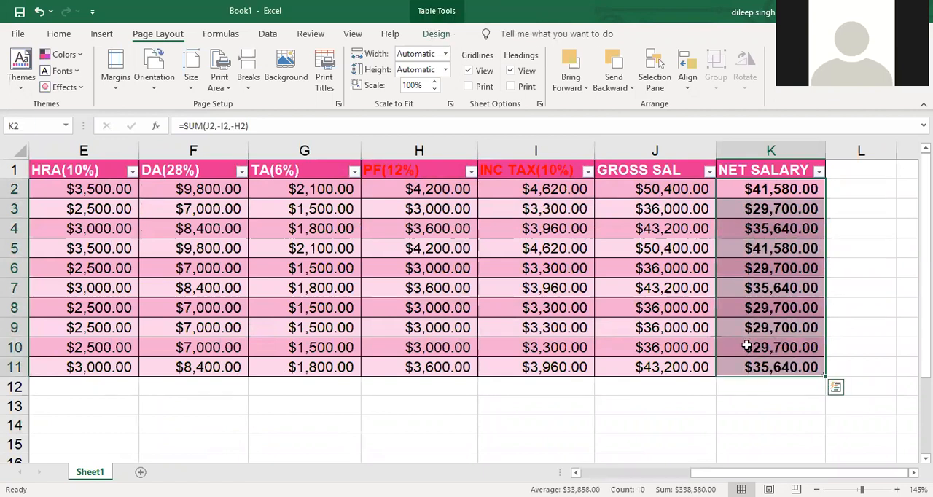
pyautogui.click(745, 399)
# - Create a clustered column chart of the whole salary table A1:K11 on a new chart sheet and look over its bars and labels
pyautogui.moveTo(750, 366); pyautogui.dragTo(89, 138)
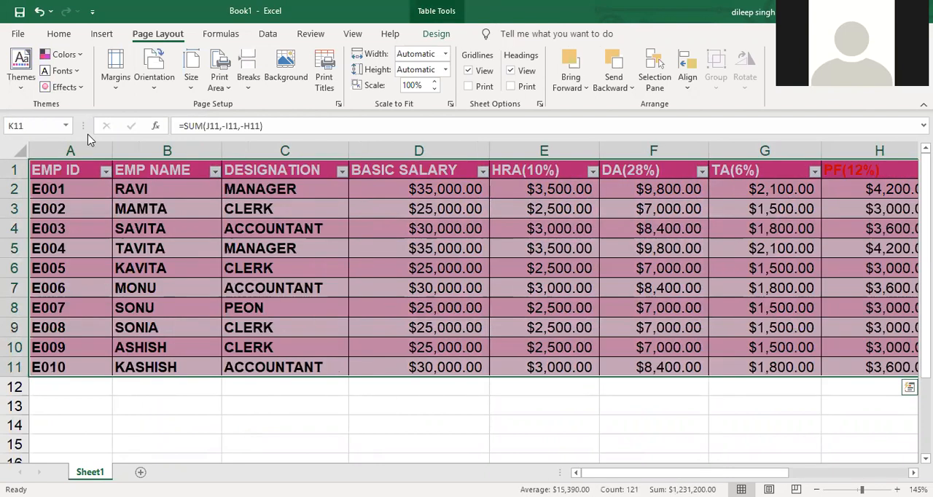
pyautogui.press('F11')
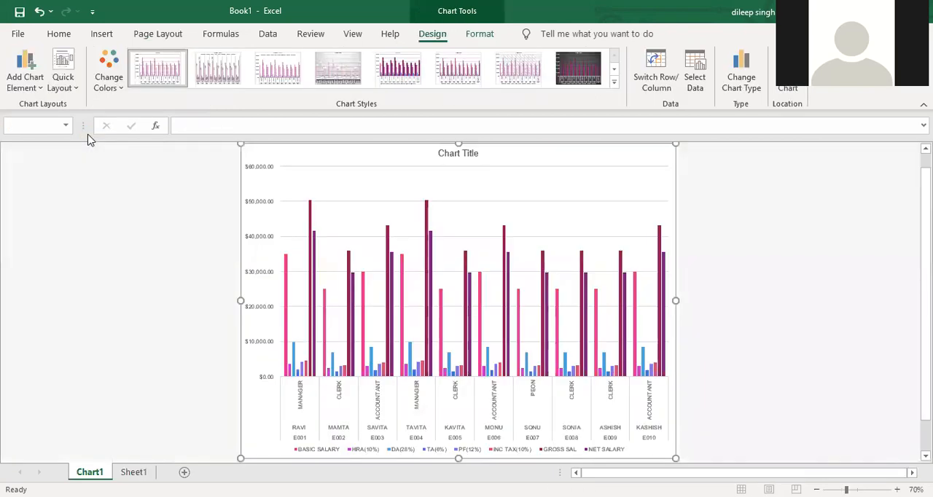
pyautogui.scroll(3, 499, 281)
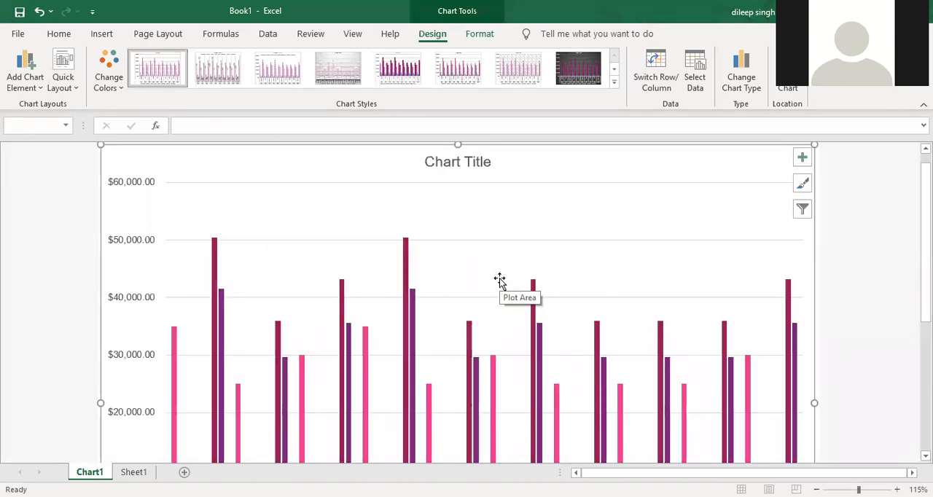
pyautogui.scroll(-1, 499, 281)
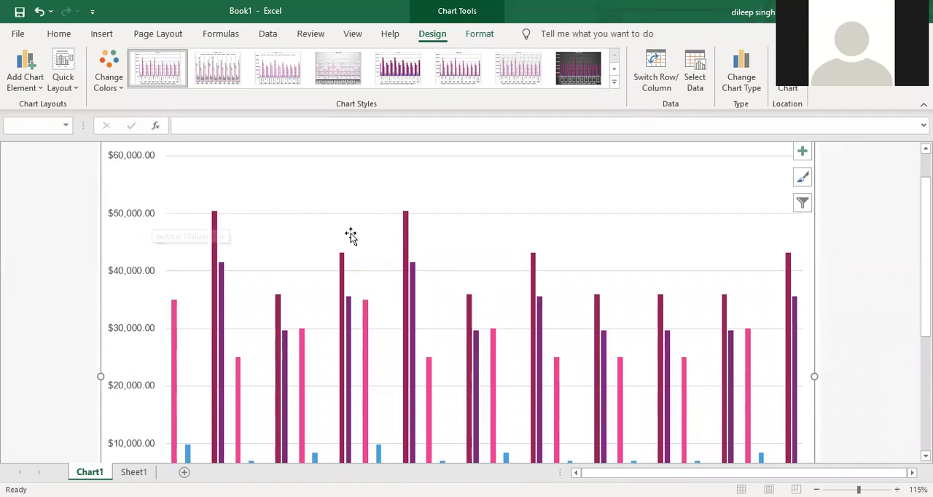
pyautogui.scroll(-5, 385, 254)
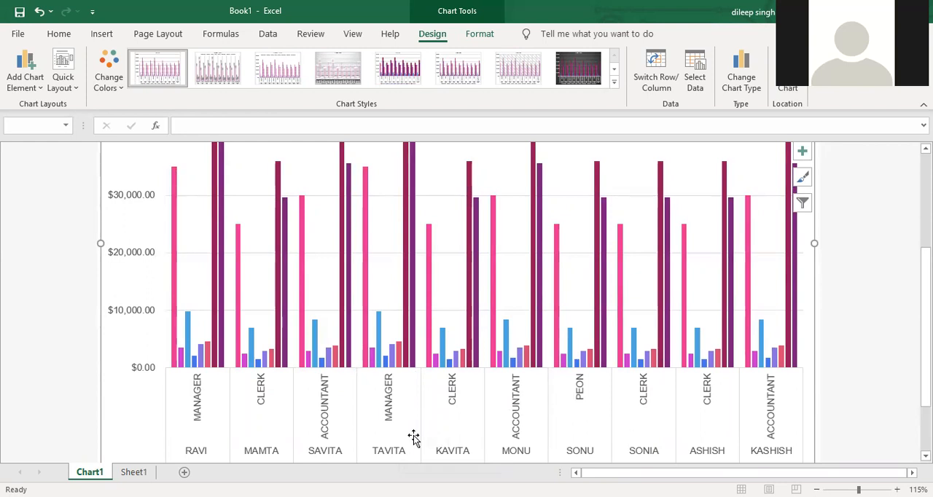
pyautogui.scroll(6, 452, 344)
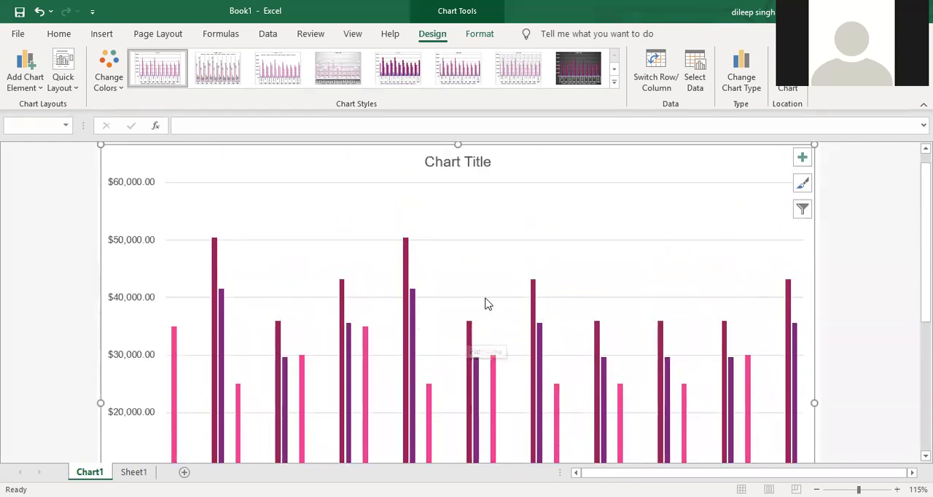
# - Remove the BASIC SALARY, DA(28%), TA(6%), PF(12%), INC TAX(10%) and GROSS SAL series from the chart, keeping HRA(10%) and NET SALARY
pyautogui.scroll(-1, 678, 186)
pyautogui.scroll(-2, 677, 185)
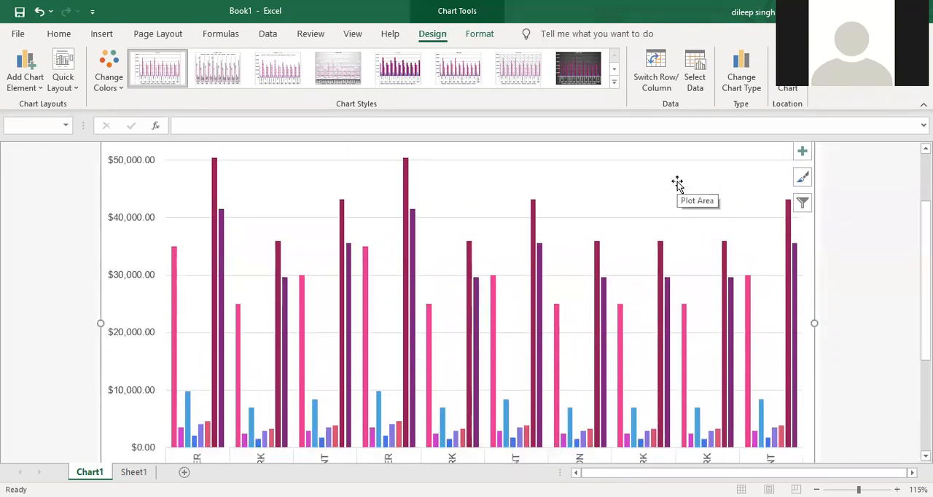
pyautogui.click(694, 71)
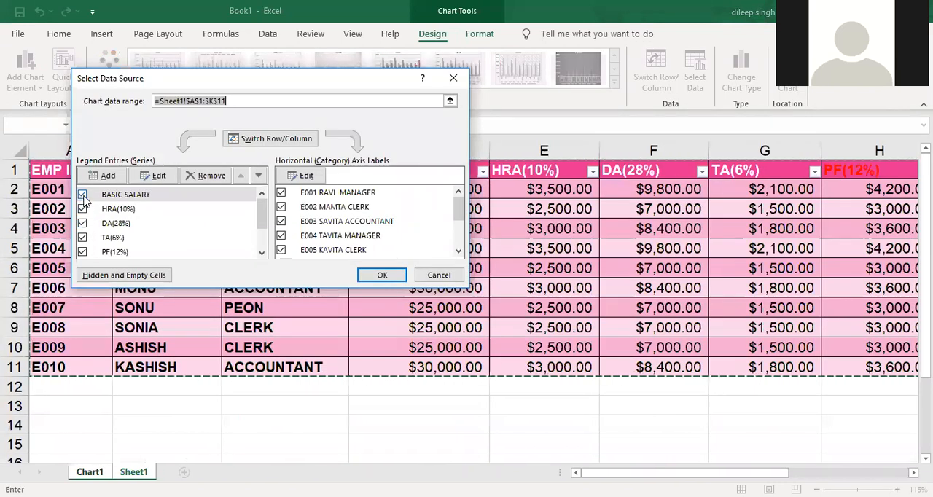
pyautogui.click(82, 194)
pyautogui.click(82, 223)
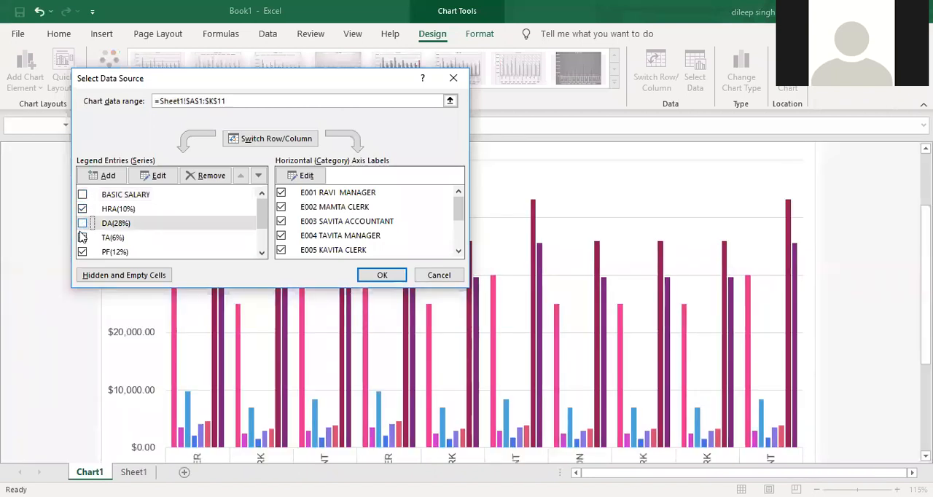
pyautogui.click(82, 238)
pyautogui.click(83, 252)
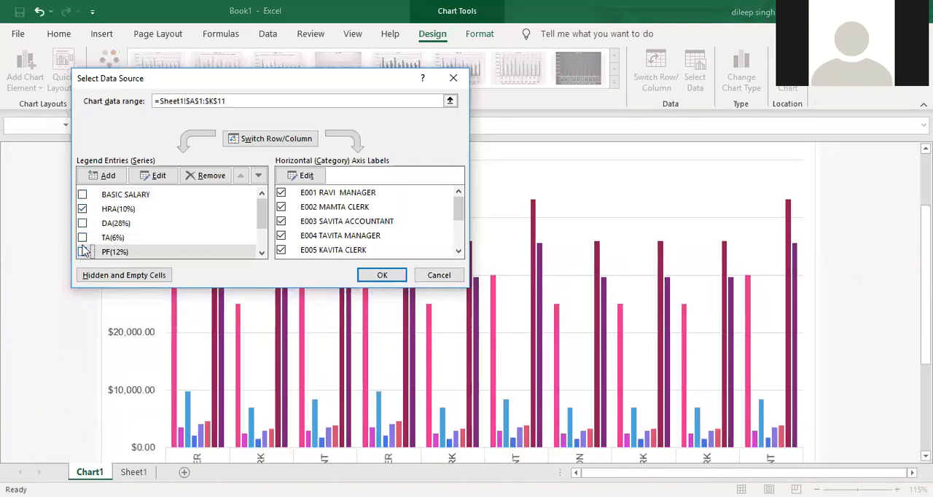
pyautogui.scroll(-1, 82, 247)
pyautogui.click(83, 234)
pyautogui.click(83, 248)
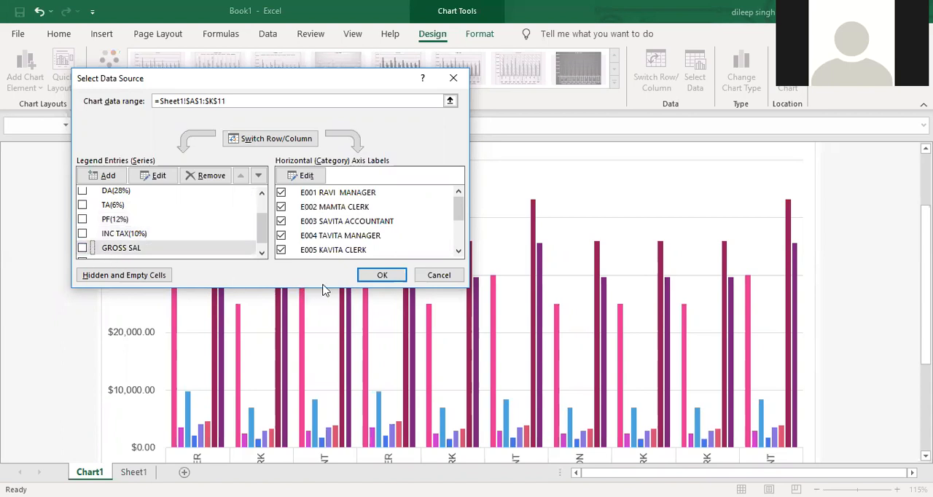
pyautogui.click(366, 275)
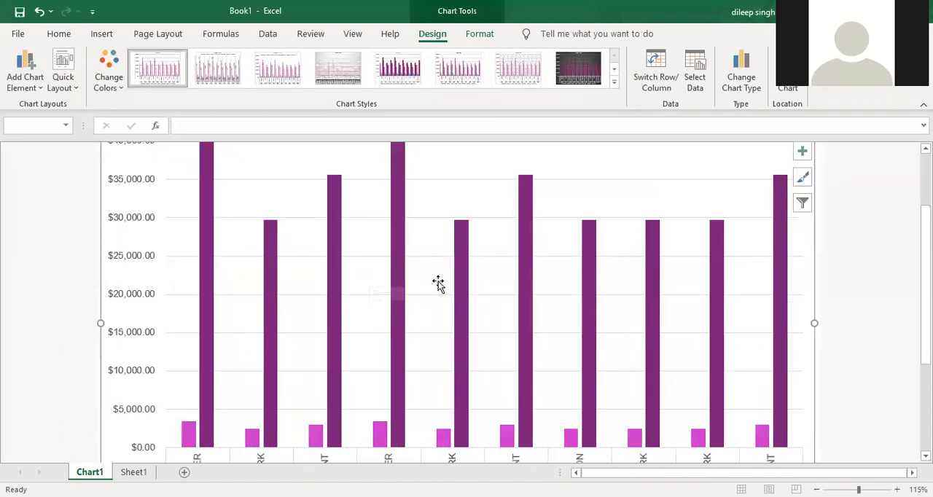
# - Exclude the HRA(10%) series as well, so the chart plots only NET SALARY
pyautogui.scroll(2, 446, 278)
pyautogui.scroll(-1, 449, 276)
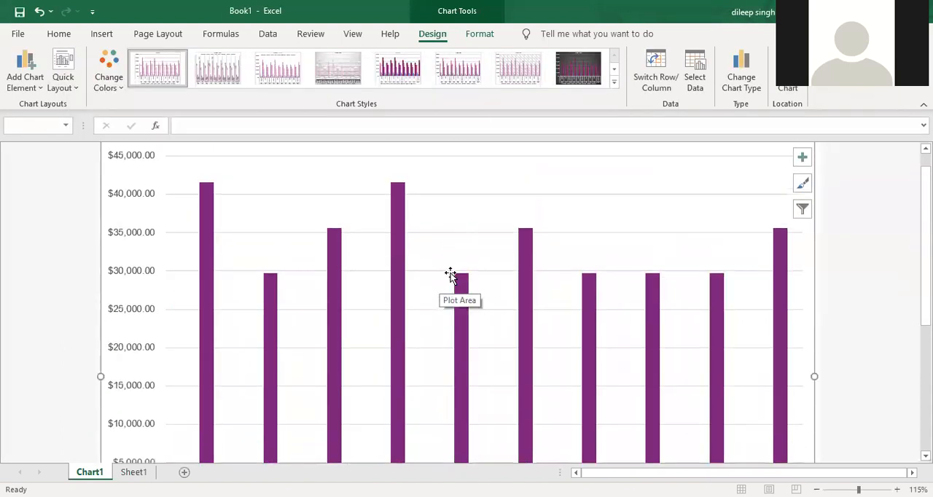
pyautogui.scroll(-1, 451, 276)
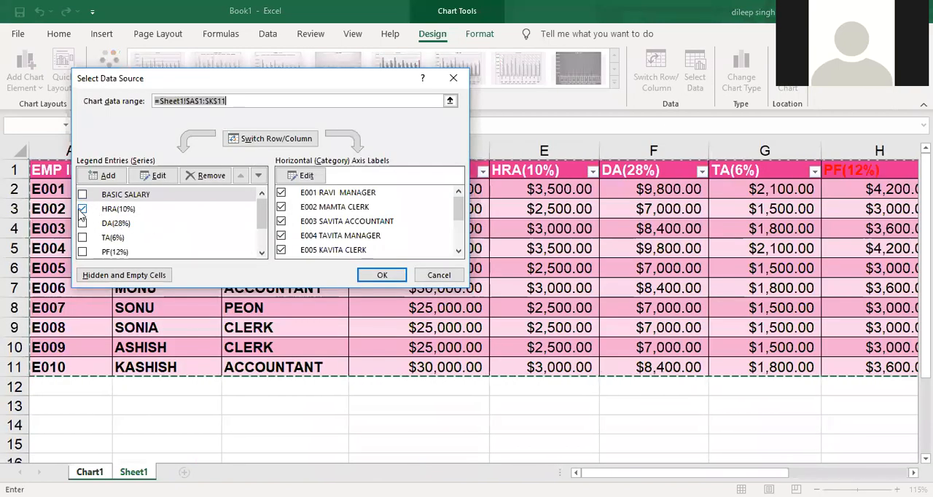
pyautogui.click(82, 210)
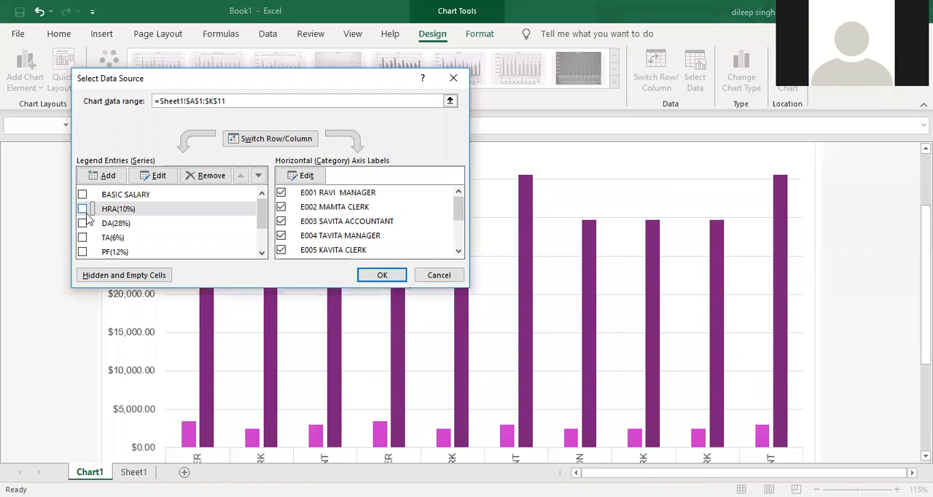
pyautogui.scroll(-1, 86, 226)
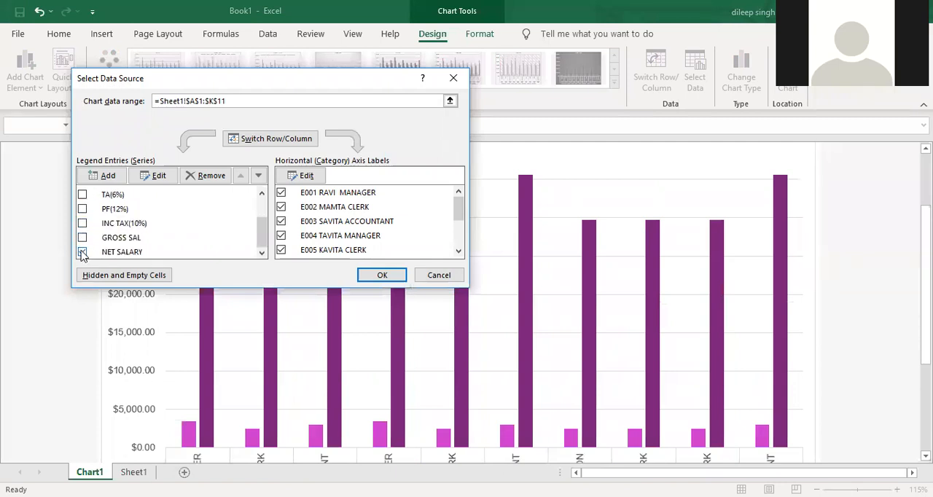
pyautogui.click(82, 252)
pyautogui.click(83, 252)
pyautogui.click(366, 275)
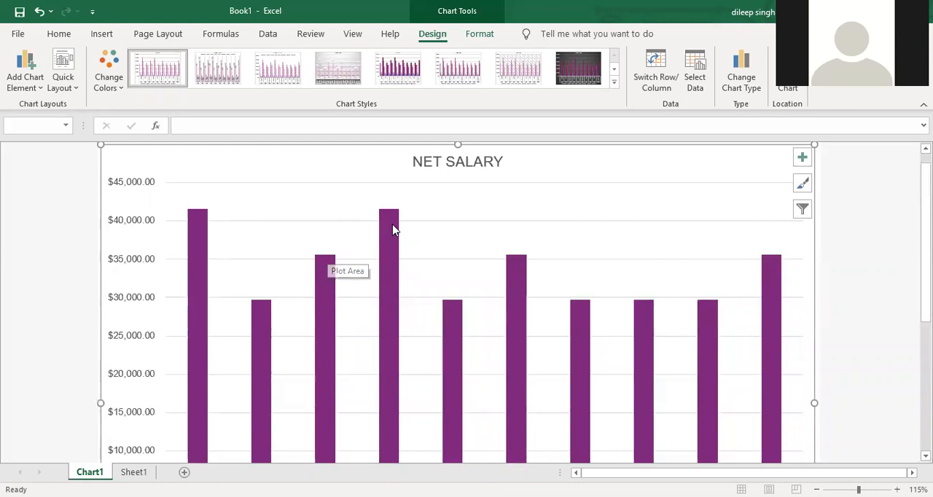
# - Include all salary series from BASIC SALARY to GROSS SAL in the chart's data source again alongside NET SALARY
pyautogui.scroll(-5, 384, 409)
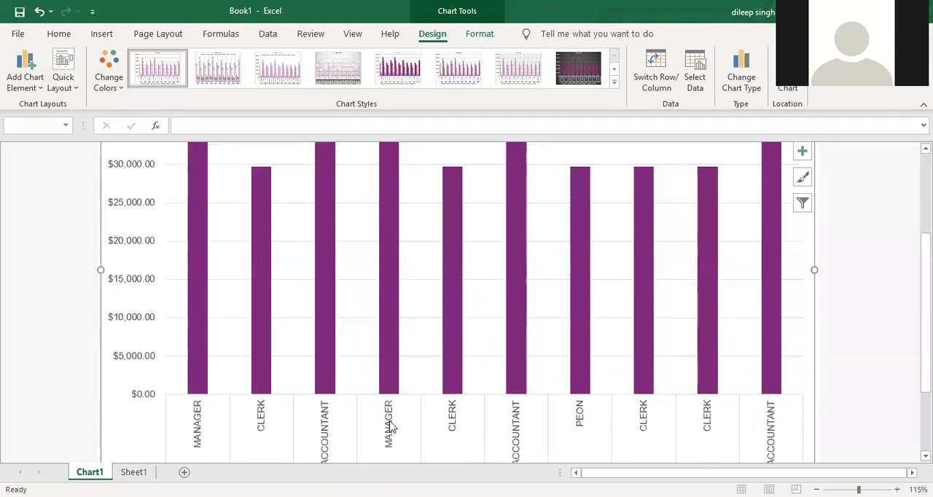
pyautogui.scroll(5, 391, 317)
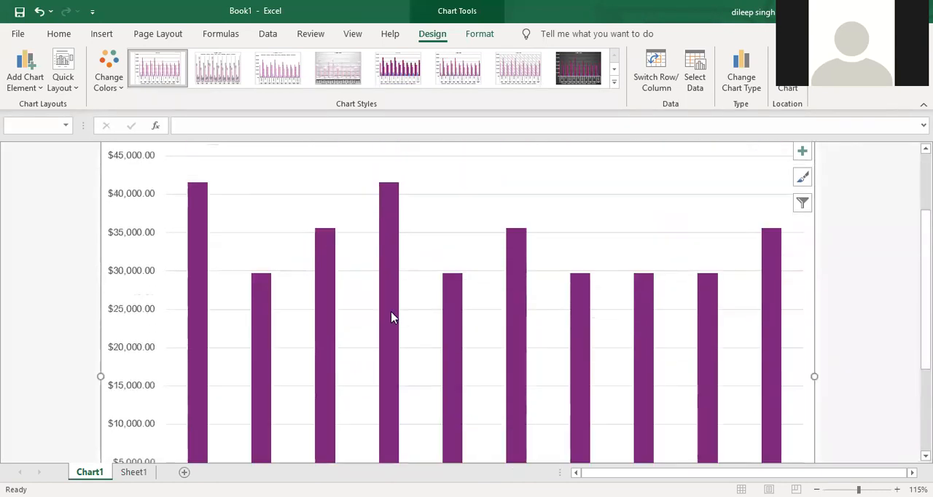
pyautogui.scroll(1, 329, 244)
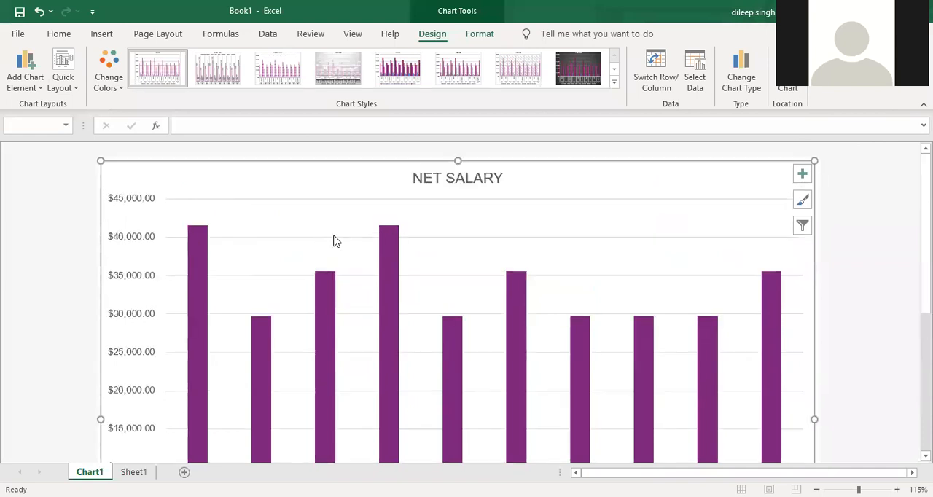
pyautogui.click(698, 86)
pyautogui.click(82, 194)
pyautogui.click(83, 209)
pyautogui.click(83, 223)
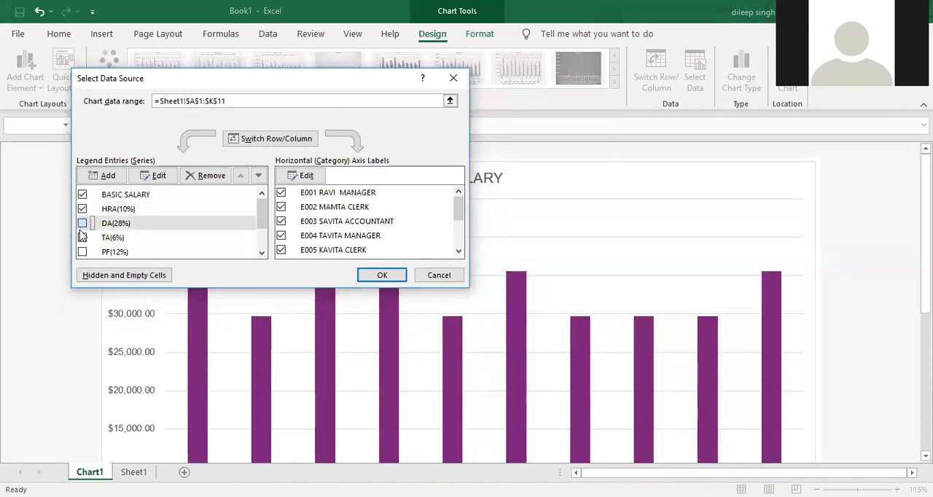
pyautogui.click(83, 238)
pyautogui.click(82, 252)
pyautogui.scroll(-1, 84, 253)
pyautogui.click(82, 233)
pyautogui.click(82, 247)
pyautogui.scroll(-1, 82, 252)
pyautogui.click(82, 251)
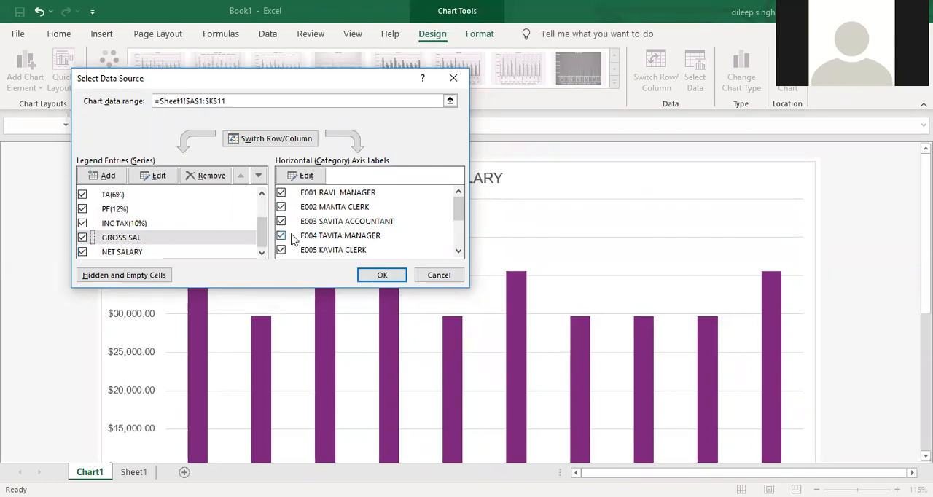
# - Limit the chart's category axis to the first two employees, E001 and E002, by excluding E003 to E010
pyautogui.click(281, 207)
pyautogui.click(282, 222)
pyautogui.click(282, 237)
pyautogui.scroll(-2, 283, 244)
pyautogui.click(282, 213)
pyautogui.click(281, 198)
pyautogui.click(281, 227)
pyautogui.click(281, 241)
pyautogui.click(282, 254)
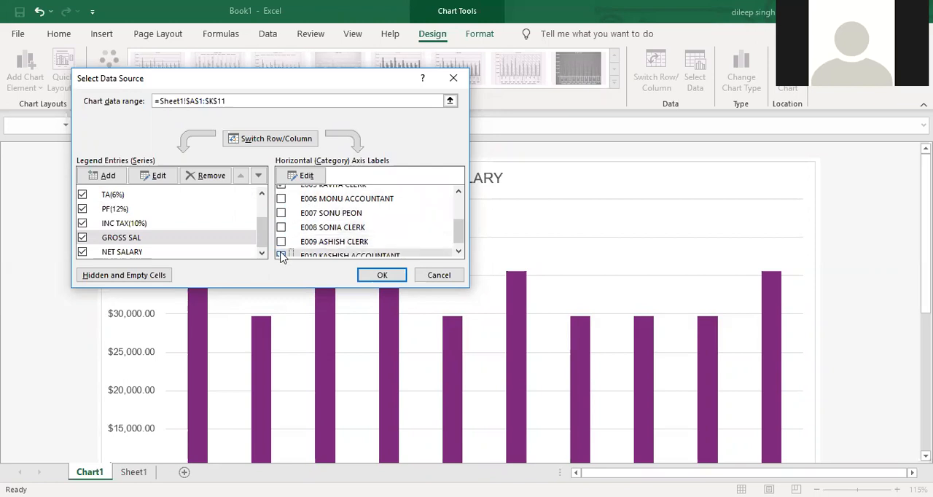
pyautogui.scroll(2, 283, 247)
pyautogui.click(281, 207)
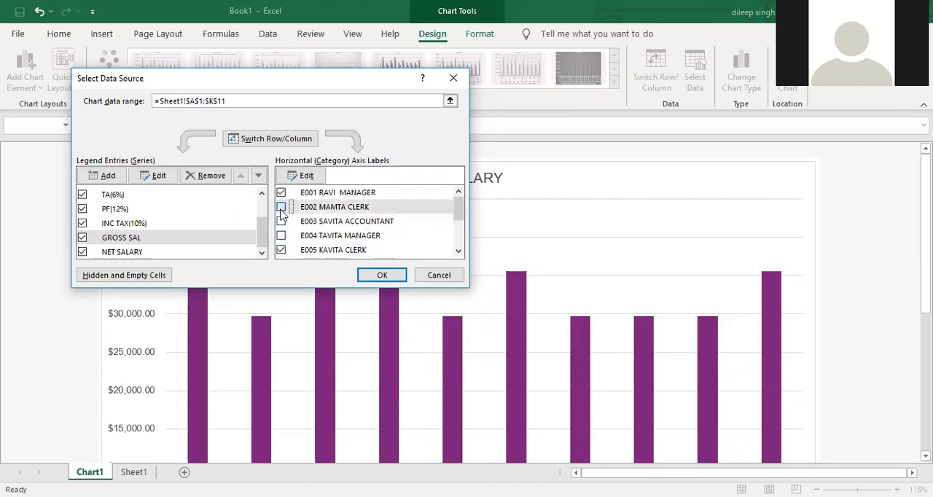
pyautogui.click(282, 250)
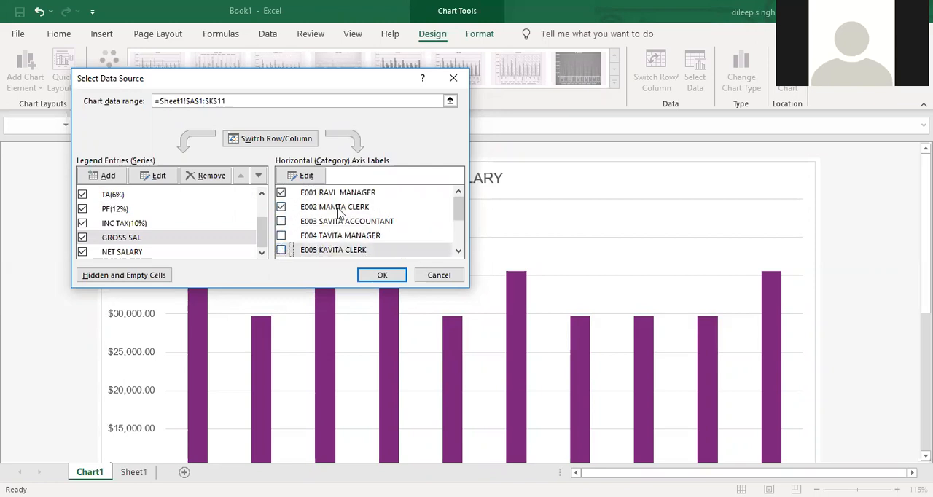
pyautogui.click(367, 280)
# - Include employees E003 to E010 in the chart's category axis again
pyautogui.scroll(-3, 375, 285)
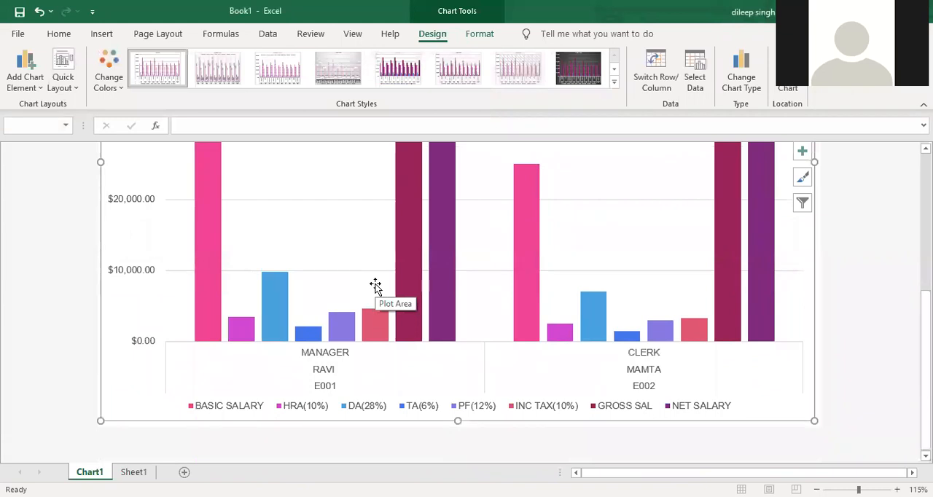
pyautogui.scroll(1, 375, 286)
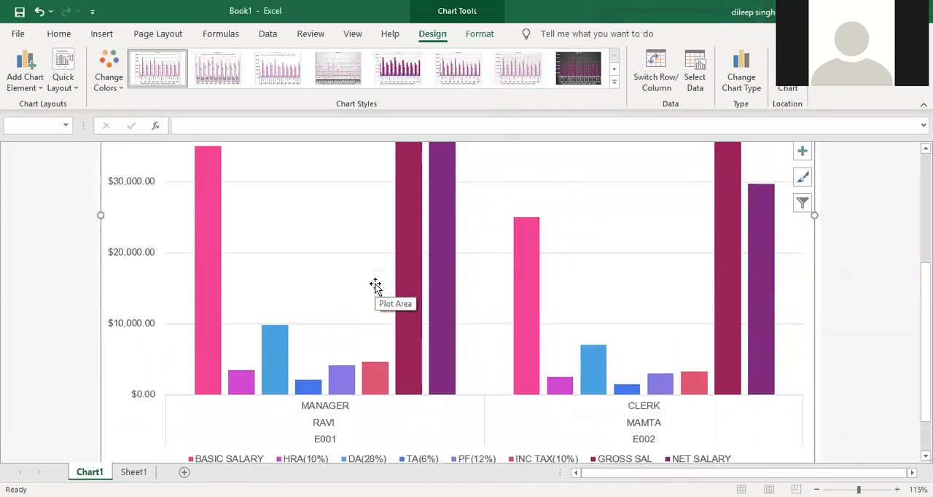
pyautogui.scroll(2, 375, 286)
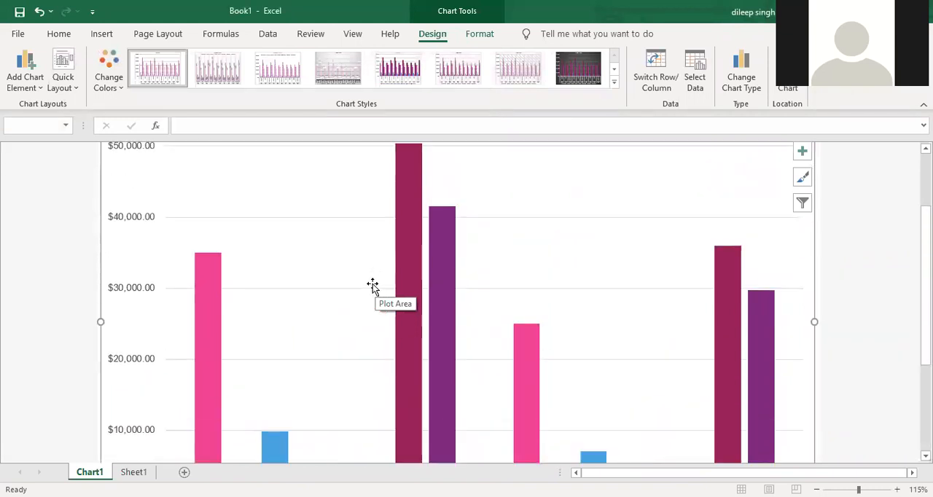
pyautogui.keyDown('ctrl'); pyautogui.scroll(-3, 371, 290); pyautogui.keyUp('ctrl')
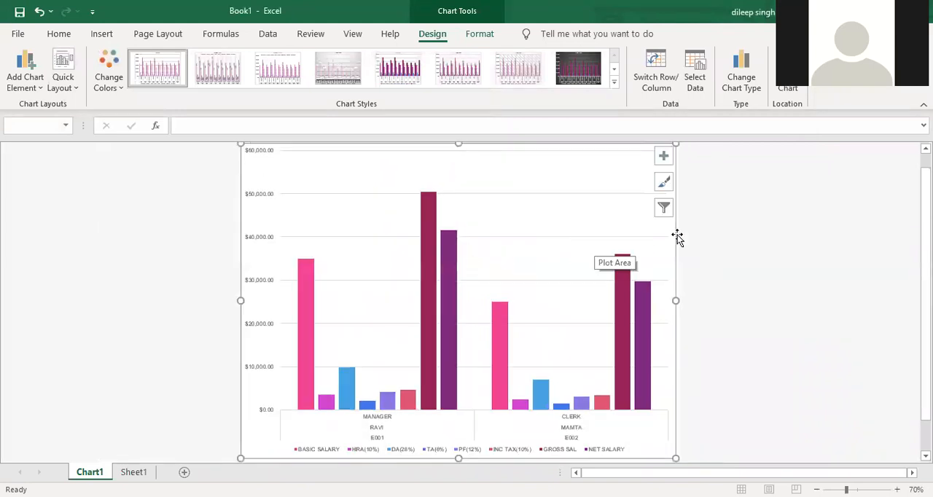
pyautogui.click(695, 82)
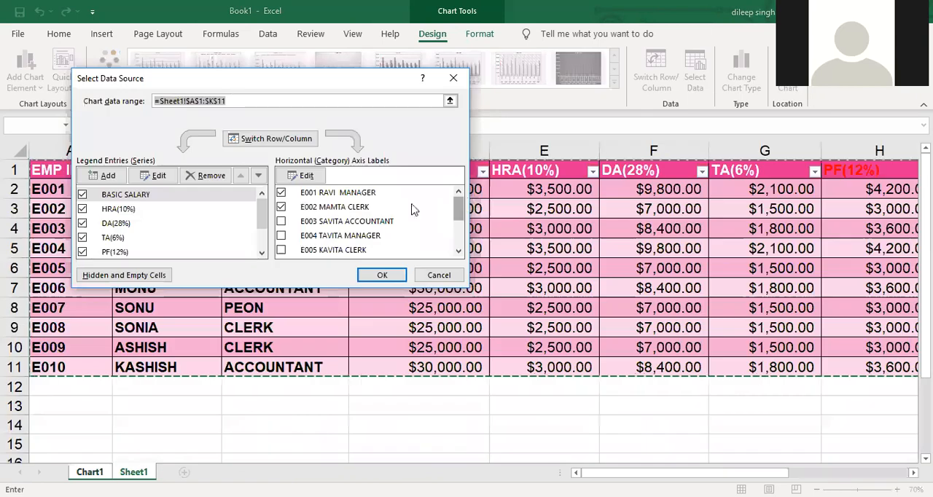
pyautogui.click(281, 220)
pyautogui.click(280, 236)
pyautogui.click(280, 250)
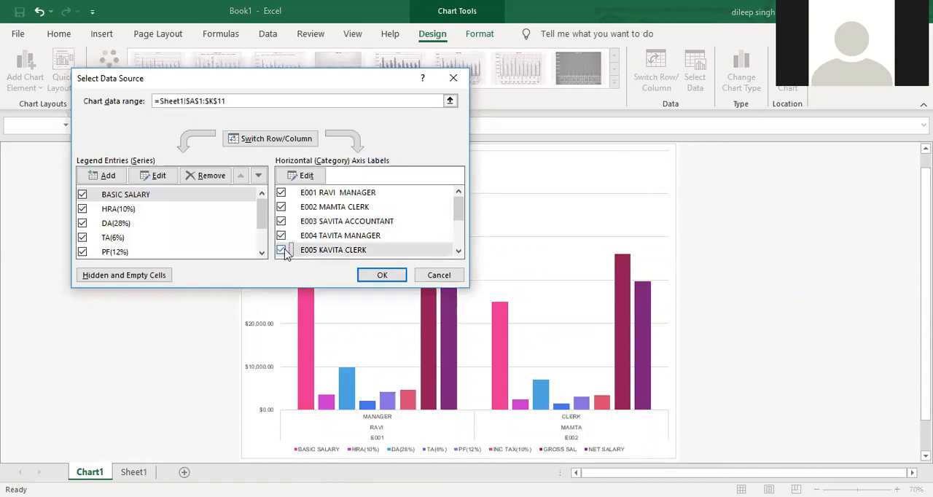
pyautogui.scroll(-2, 284, 251)
pyautogui.click(280, 198)
pyautogui.click(281, 213)
pyautogui.click(280, 228)
pyautogui.click(281, 241)
pyautogui.click(281, 255)
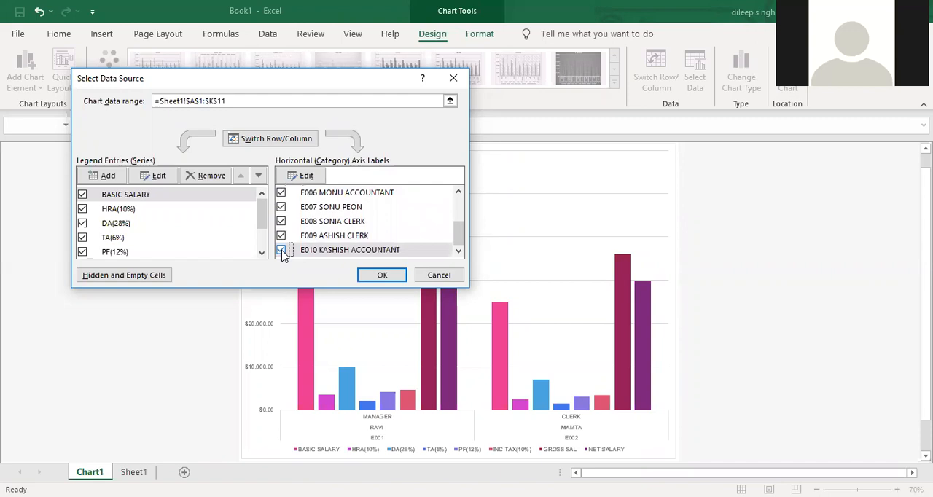
pyautogui.click(368, 275)
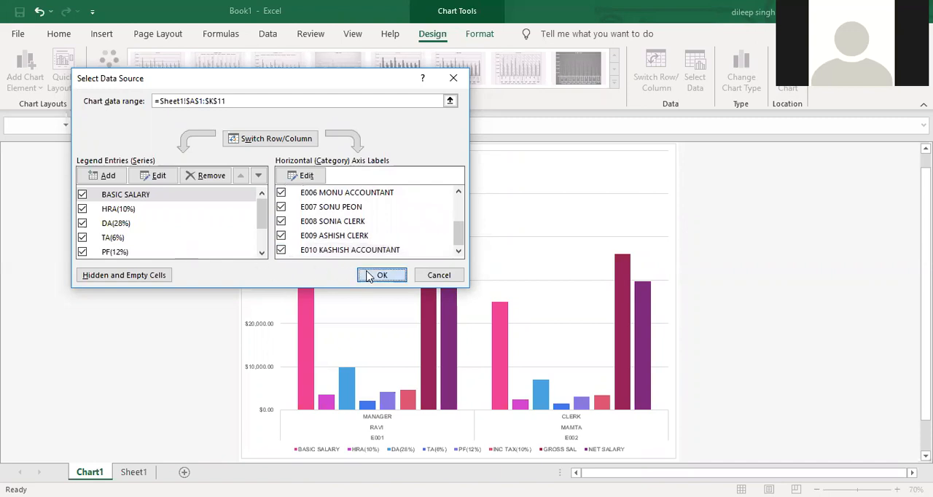
# - Move the chart from its own chart sheet into Sheet1 as an embedded object
pyautogui.keyDown('ctrl'); pyautogui.scroll(2, 668, 283); pyautogui.keyUp('ctrl')
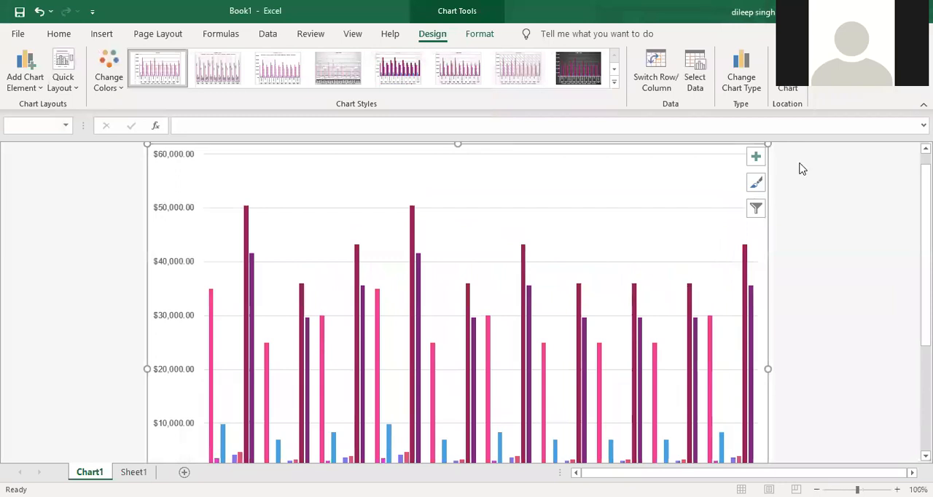
pyautogui.click(787, 91)
pyautogui.click(210, 183)
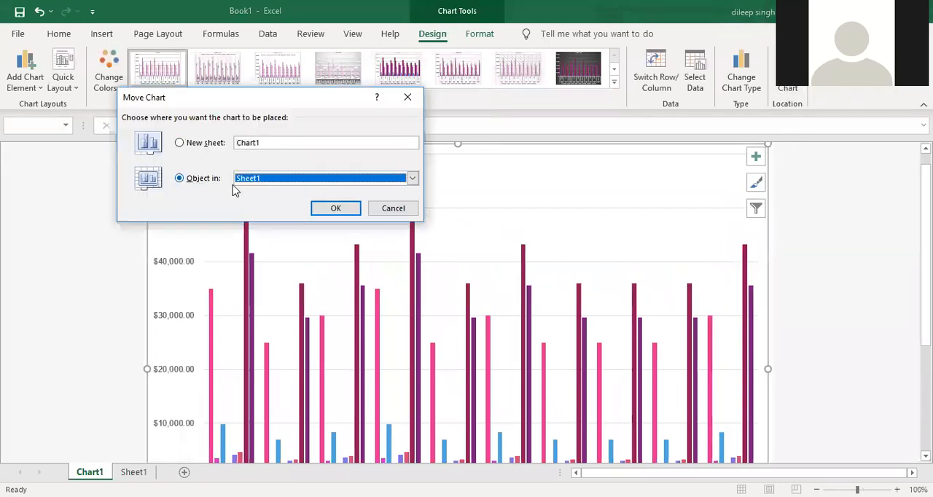
pyautogui.click(332, 211)
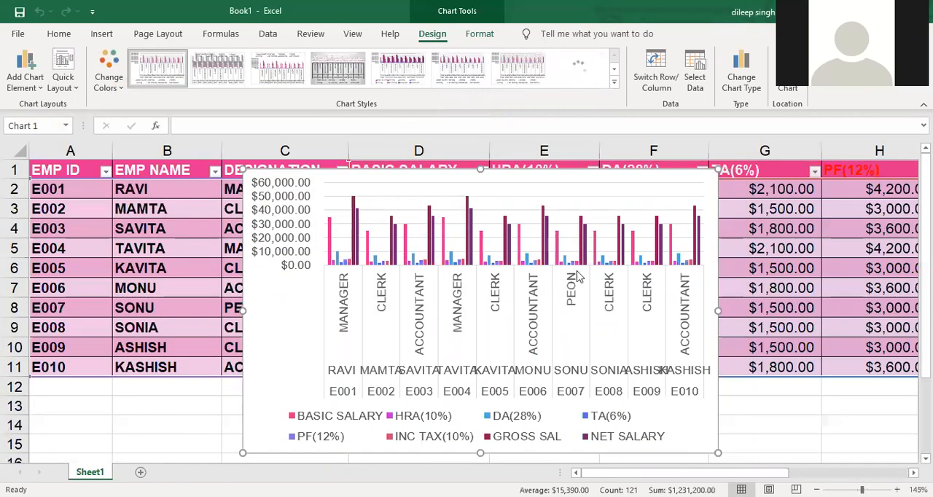
# - Place the chart directly below the salary table, starting in row 12 at column A, and widen it into column H
pyautogui.scroll(-2, 573, 244)
pyautogui.scroll(2, 576, 245)
pyautogui.moveTo(604, 179); pyautogui.dragTo(382, 384)
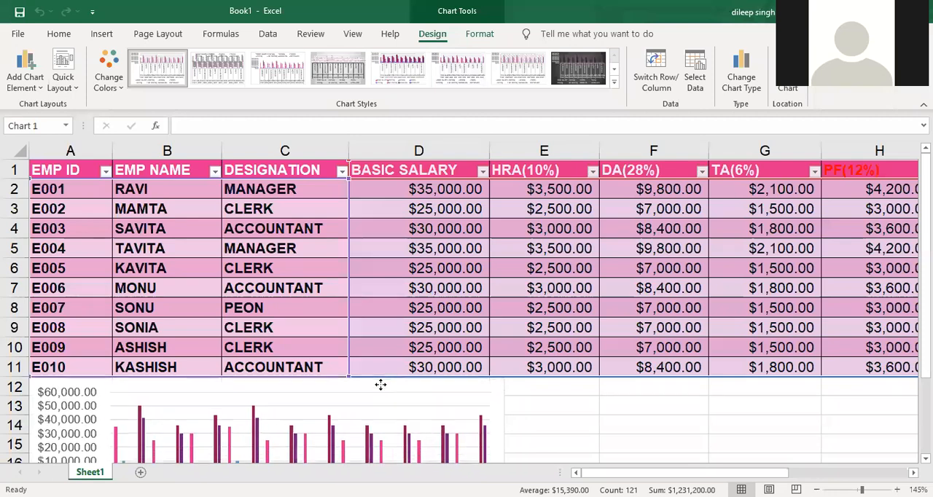
pyautogui.scroll(-4, 499, 344)
pyautogui.moveTo(503, 285); pyautogui.dragTo(866, 284)
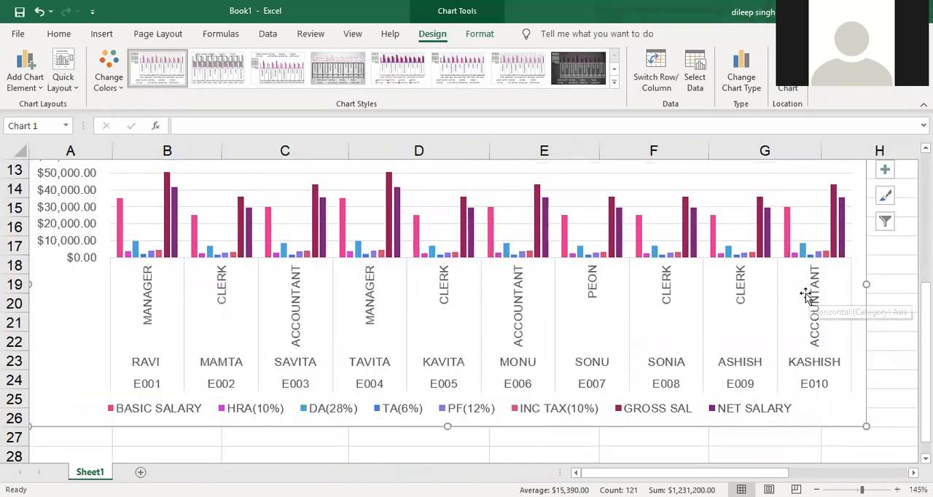
# - Widen the chart to the table's full width, ending at the edge of column K, and deselect it
pyautogui.scroll(-3, 807, 295)
pyautogui.scroll(5, 806, 294)
pyautogui.scroll(-2, 757, 334)
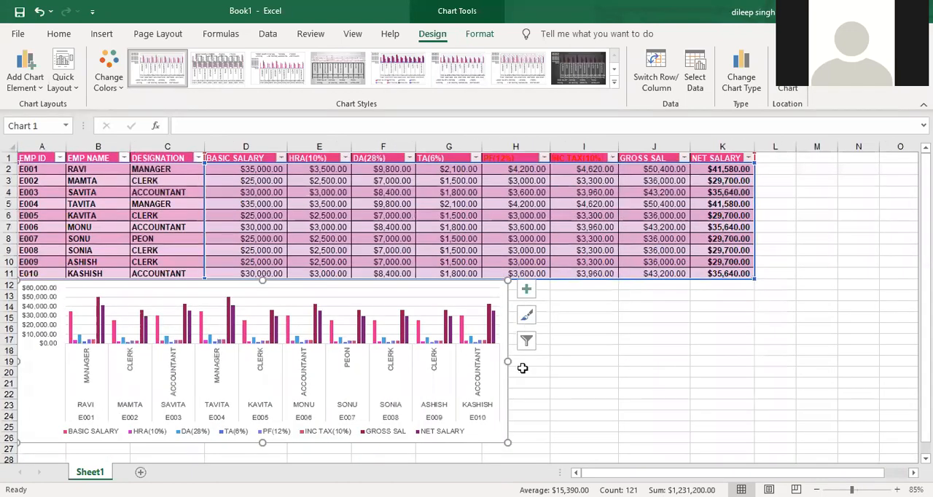
pyautogui.moveTo(507, 361); pyautogui.dragTo(754, 349)
pyautogui.click(829, 337)
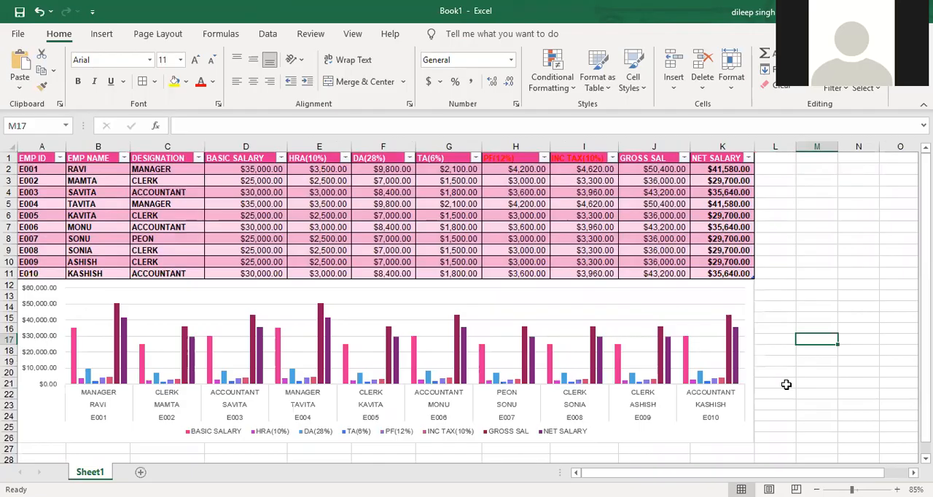
# - Set the sheet's print page orientation to landscape
pyautogui.hotkey('ctrl', 'p')
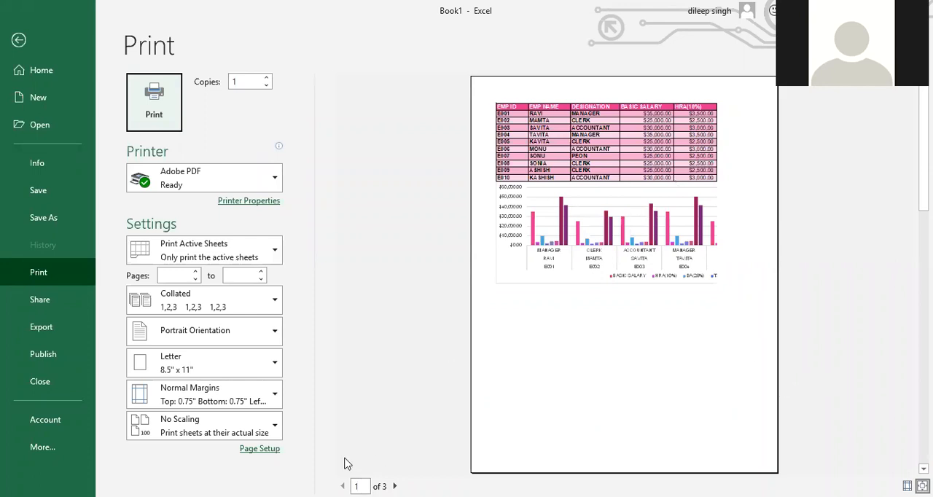
pyautogui.click(263, 450)
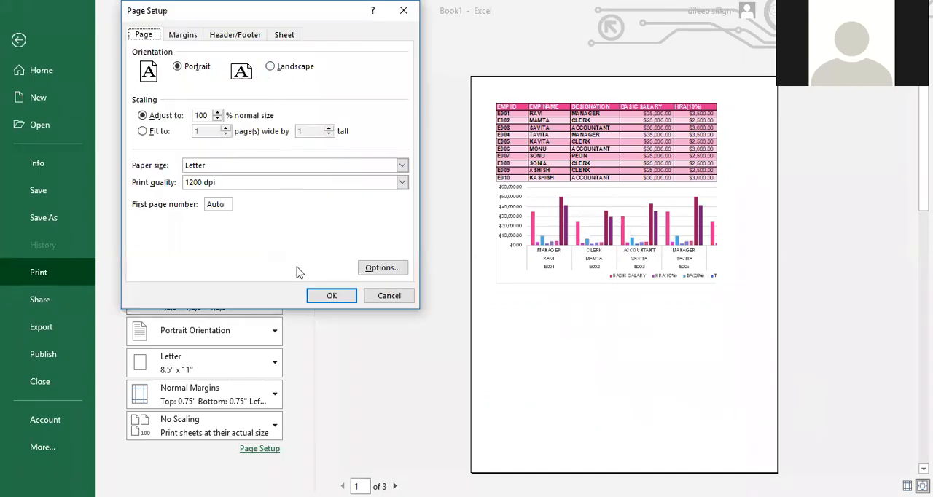
pyautogui.click(270, 66)
pyautogui.click(330, 294)
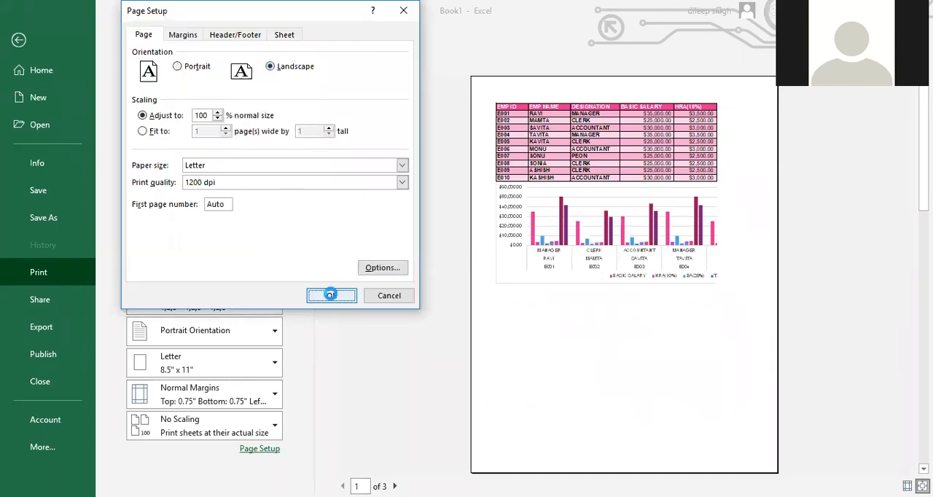
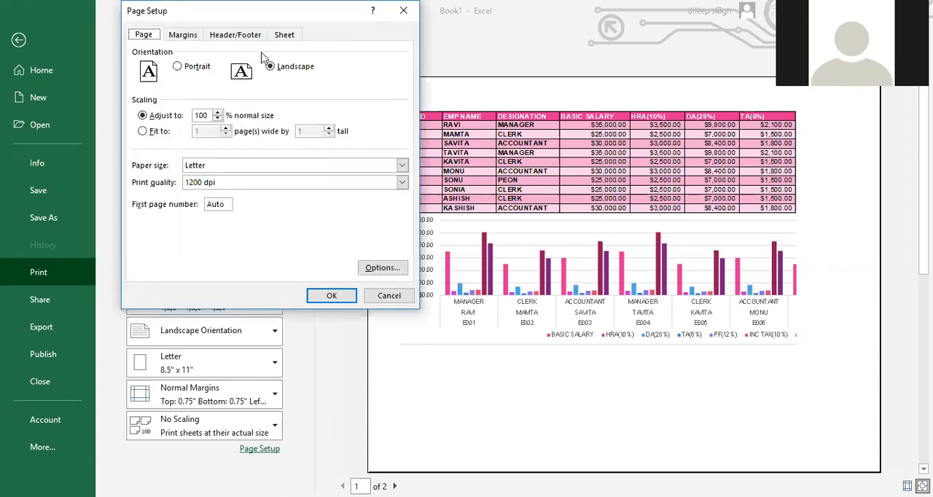
# - Set the print paper size to A3
pyautogui.click(209, 165)
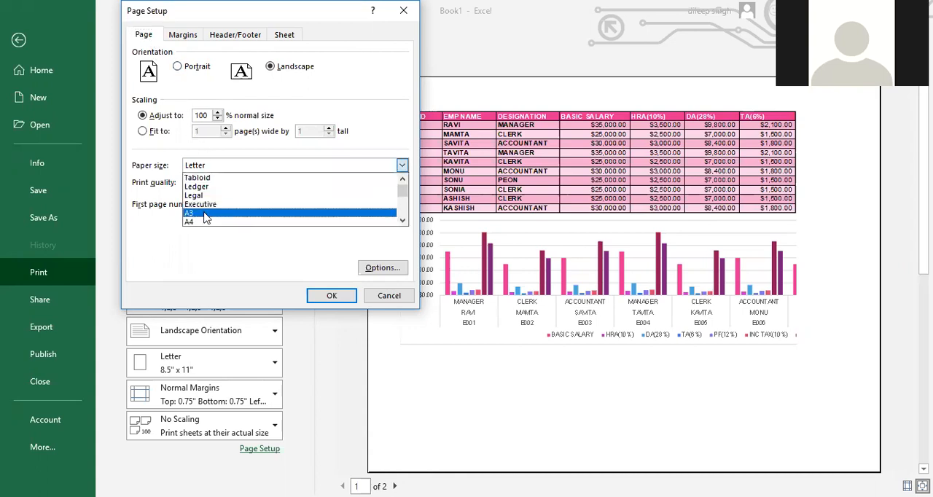
pyautogui.click(206, 213)
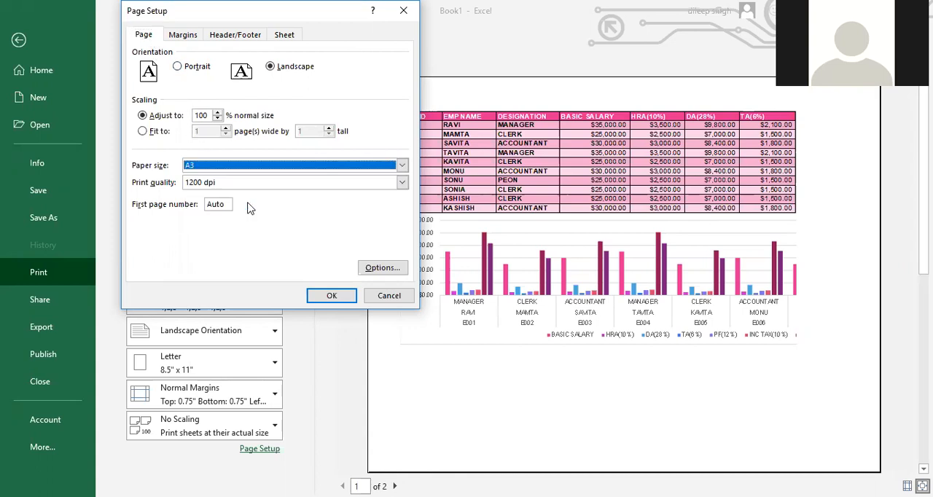
pyautogui.click(331, 295)
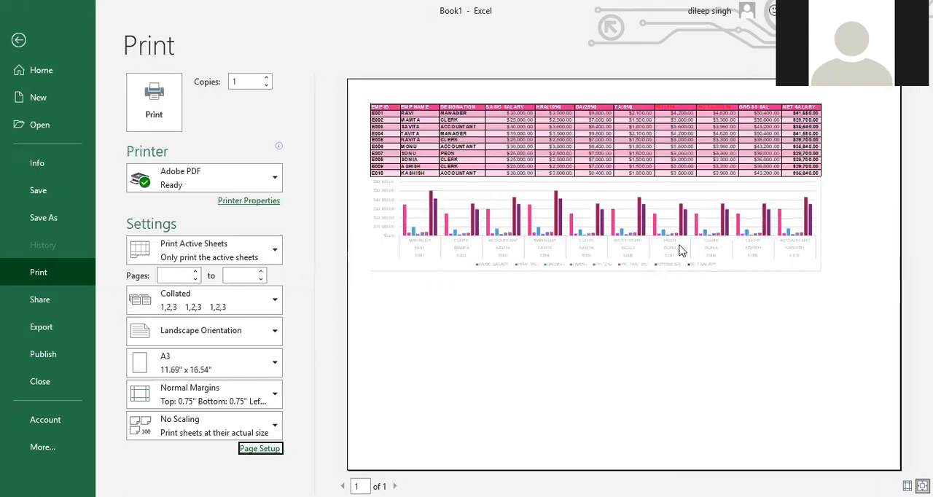
# - Try scaling the printout to 120% of normal size
pyautogui.click(260, 448)
pyautogui.click(217, 113)
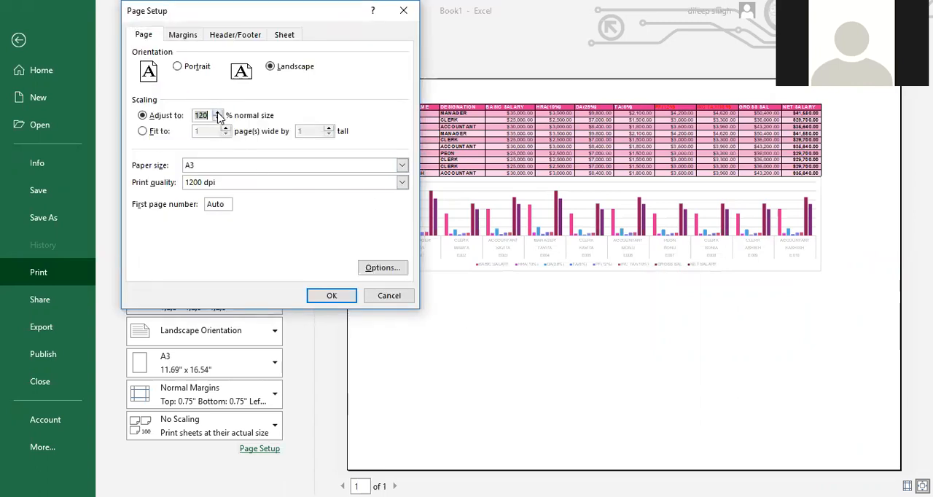
pyautogui.click(335, 295)
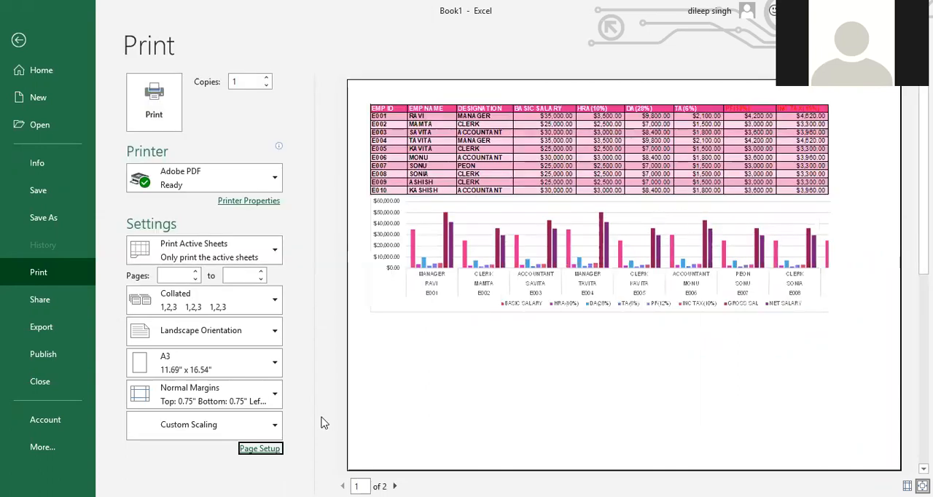
# - Reduce the print scaling to 110% of normal size
pyautogui.click(260, 448)
pyautogui.click(217, 119)
pyautogui.click(217, 120)
pyautogui.click(332, 297)
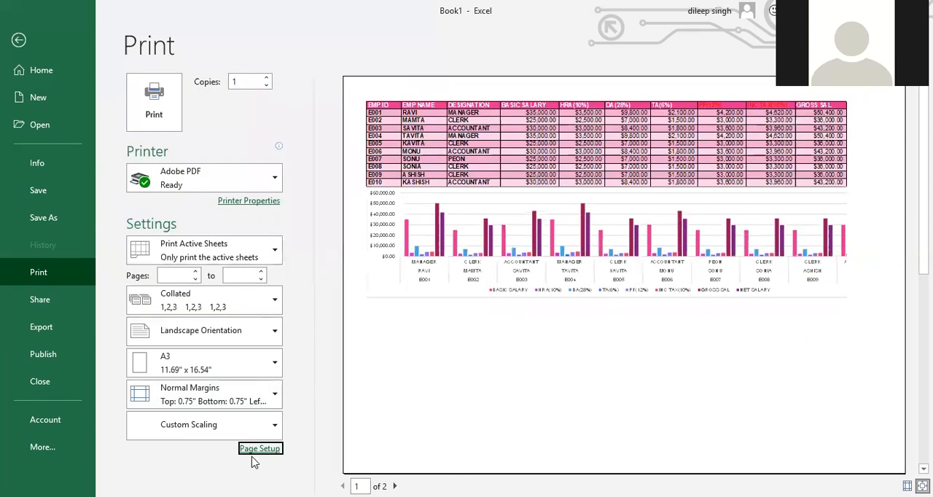
pyautogui.click(253, 445)
pyautogui.click(218, 119)
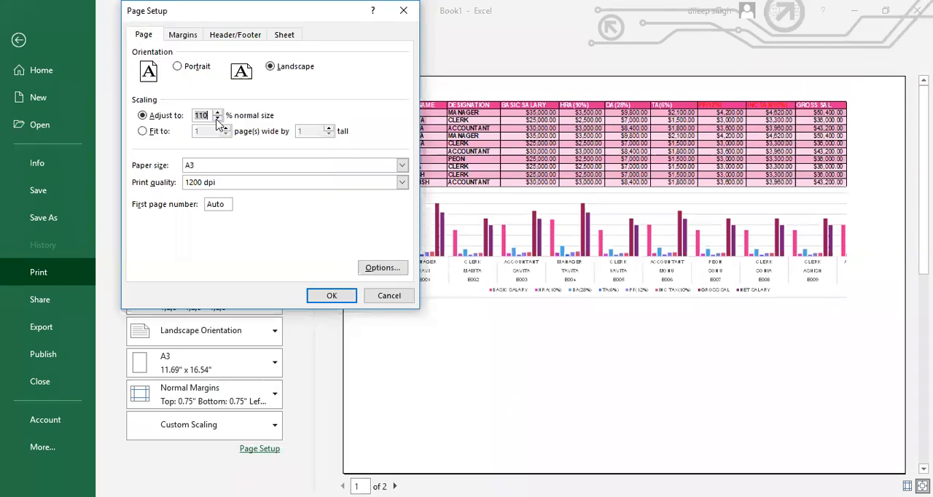
pyautogui.click(330, 296)
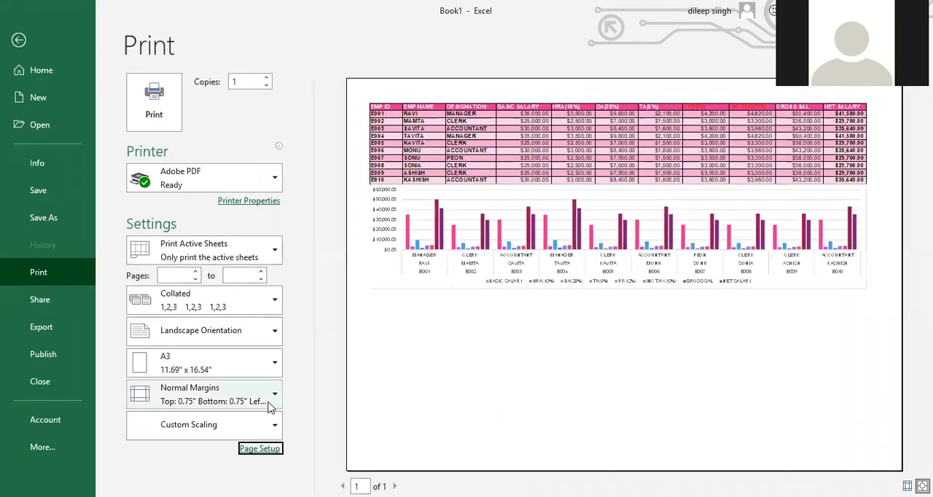
# - Center the sheet horizontally on the printed page and return to the worksheet
pyautogui.click(269, 451)
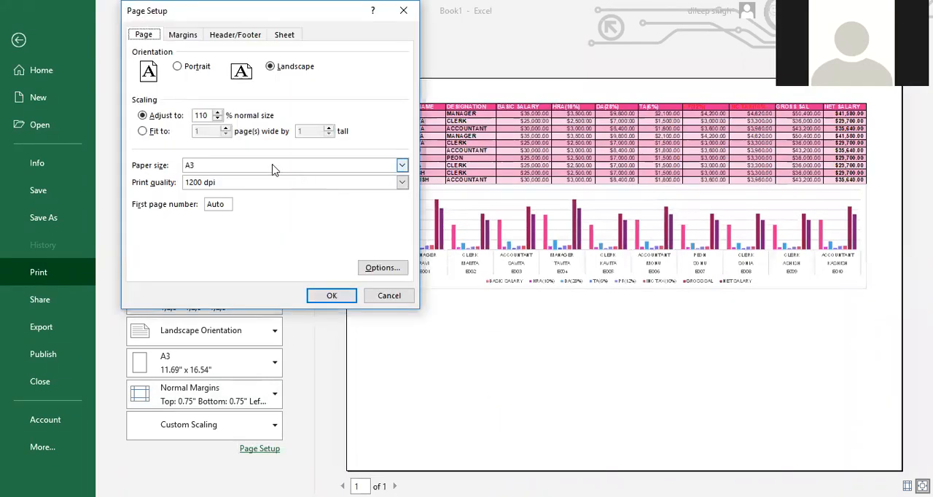
pyautogui.click(183, 36)
pyautogui.click(160, 225)
pyautogui.click(327, 297)
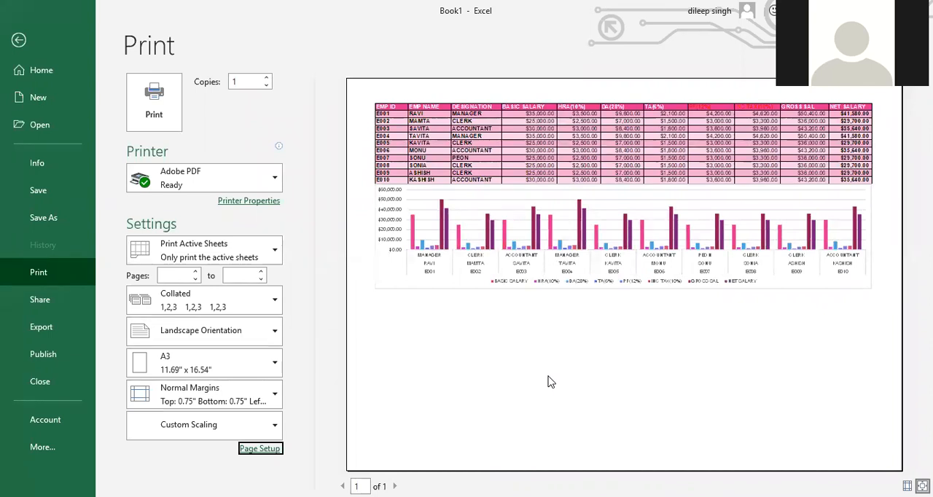
pyautogui.press('Escape')
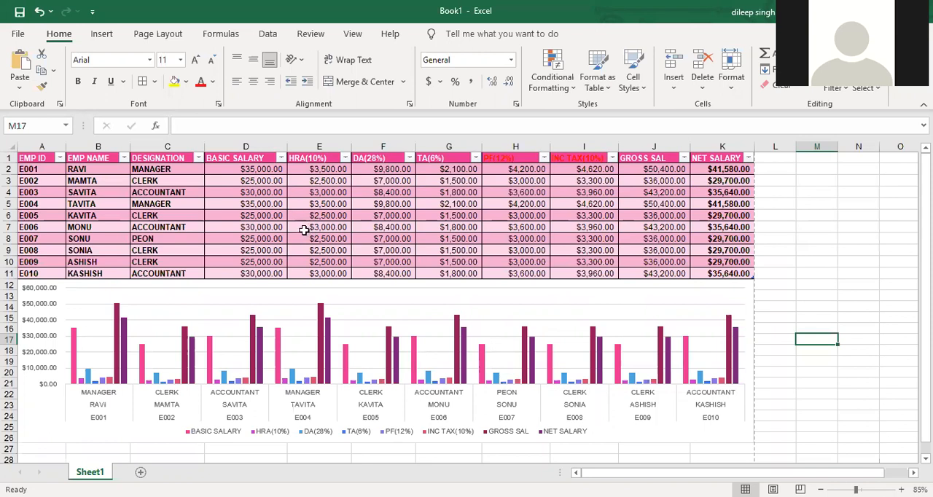
# - Change the font color of the PF(12%) and INC TAX(10%) column headings to white
pyautogui.click(516, 159)
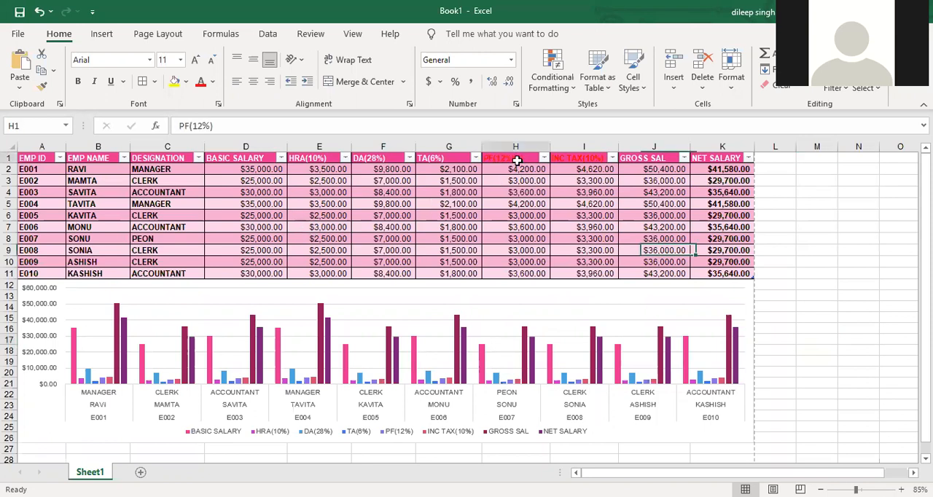
pyautogui.moveTo(516, 159); pyautogui.dragTo(565, 158)
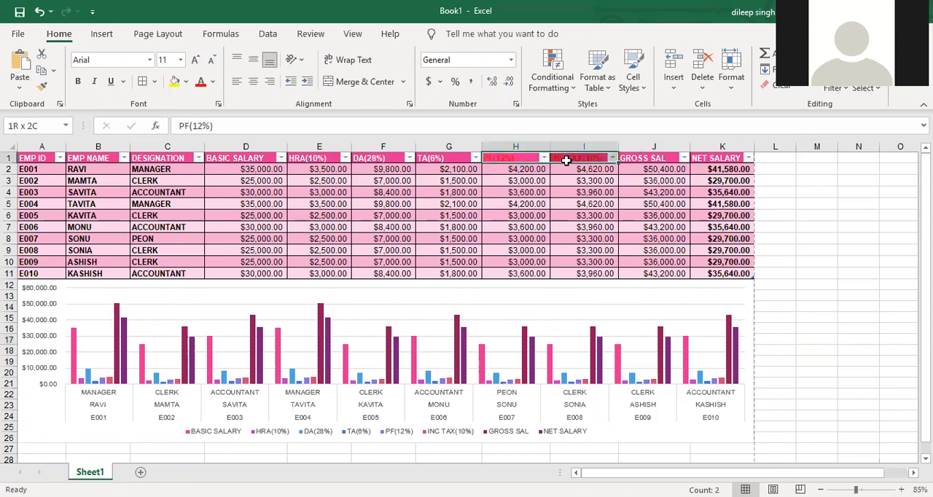
pyautogui.click(213, 84)
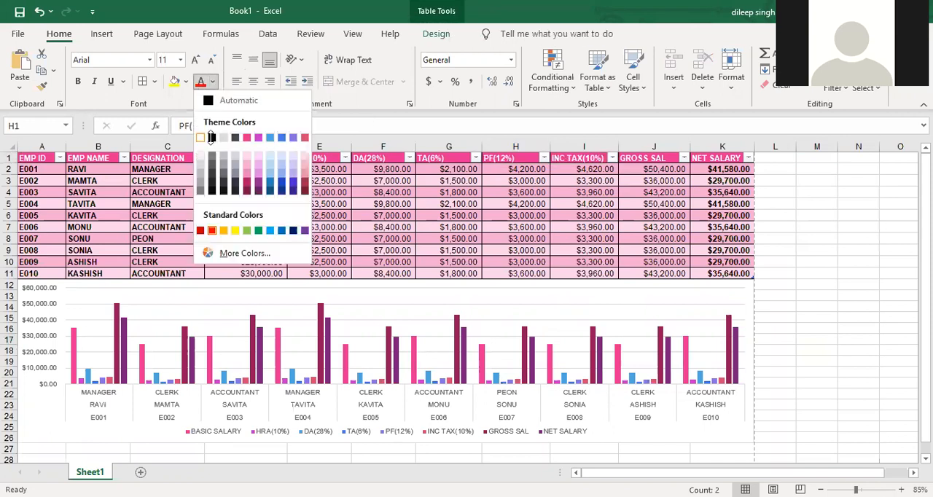
pyautogui.click(210, 137)
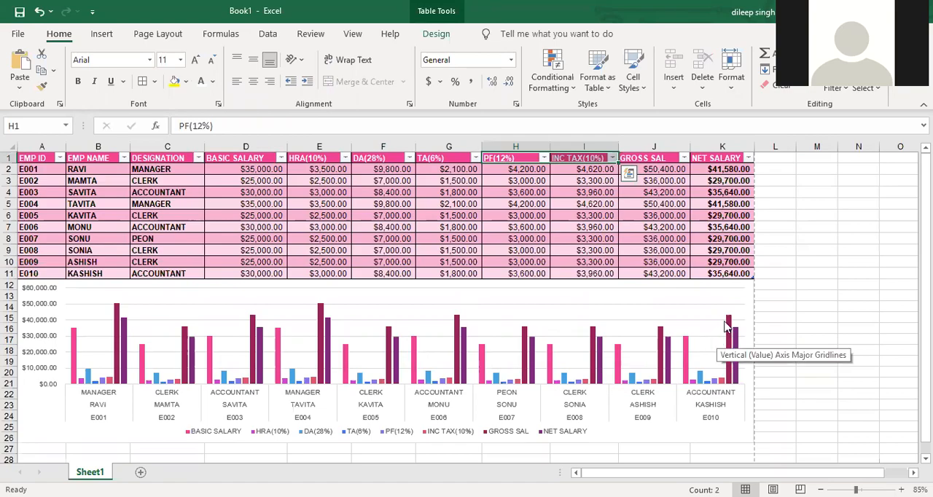
# - Create a custom print header with the text "SALARY DETAILS OF EMPLOYEE" in its center section
pyautogui.hotkey('ctrl', 'p')
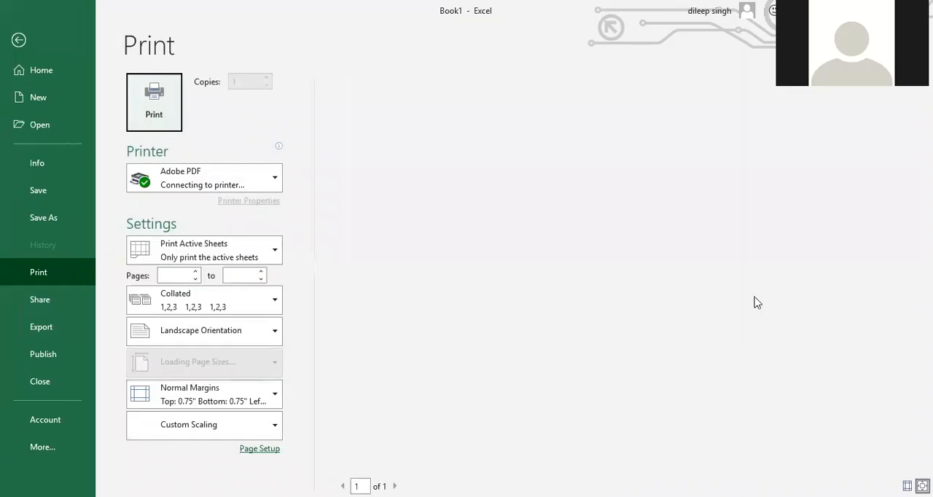
pyautogui.click(256, 449)
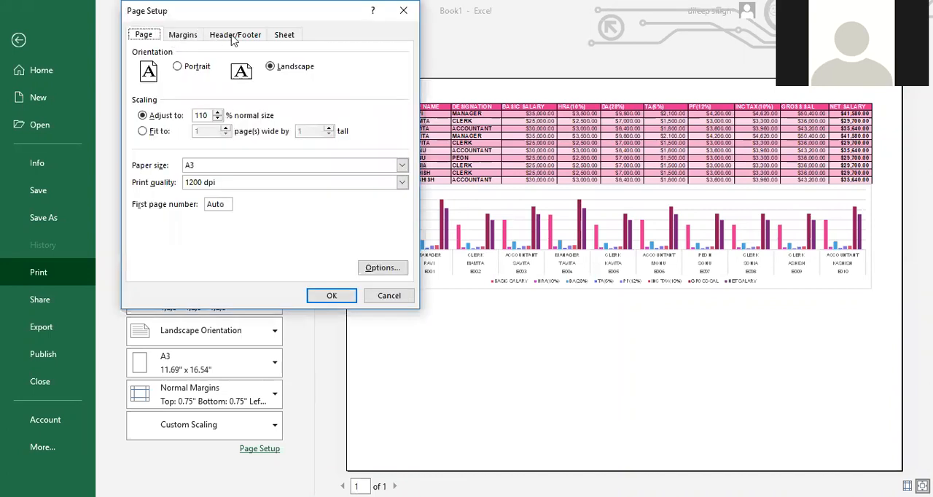
pyautogui.click(234, 35)
pyautogui.click(232, 125)
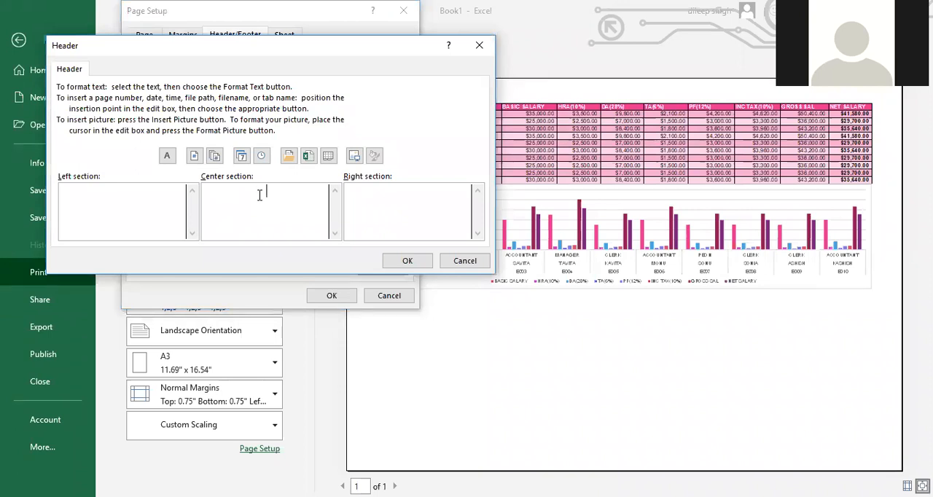
pyautogui.click(260, 195)
pyautogui.write('SALARY DETAILS OF EMPLOYEE')
# - Format the header text in the pink theme color at a larger font size, apply the header, and return to the worksheet
pyautogui.moveTo(298, 203); pyautogui.dragTo(216, 191)
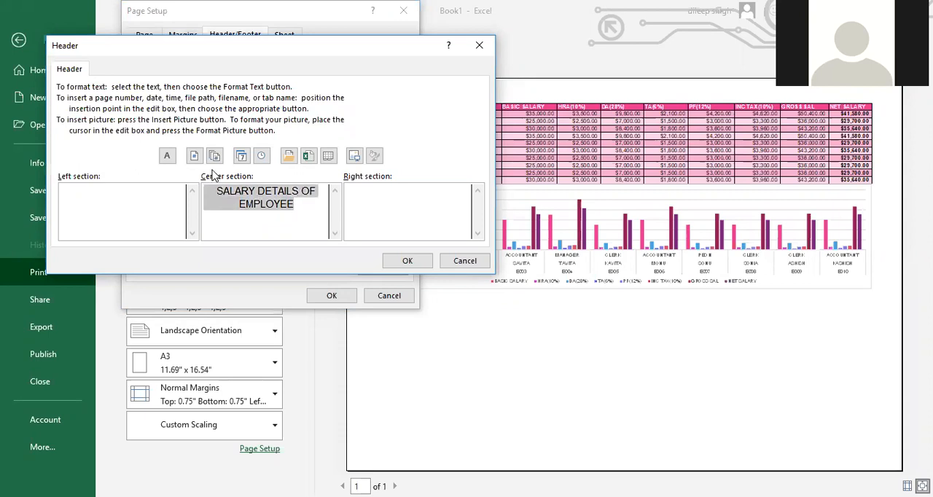
pyautogui.click(168, 156)
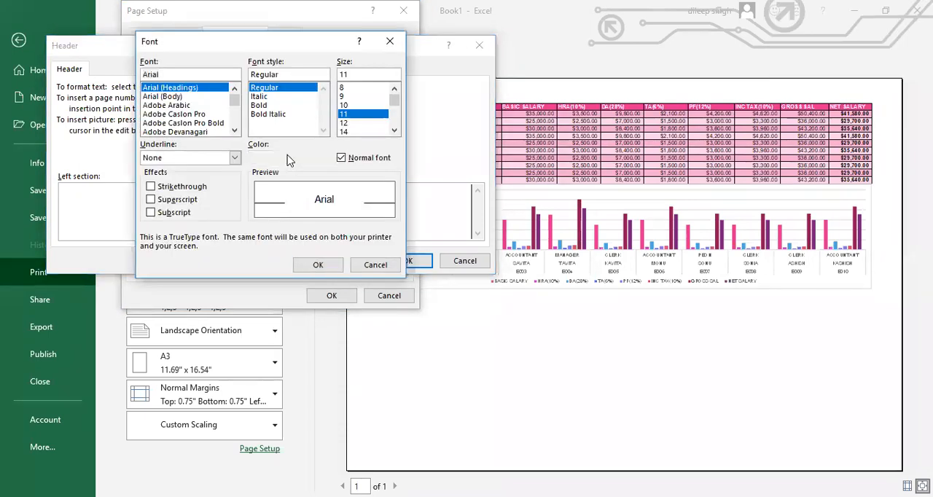
pyautogui.click(292, 157)
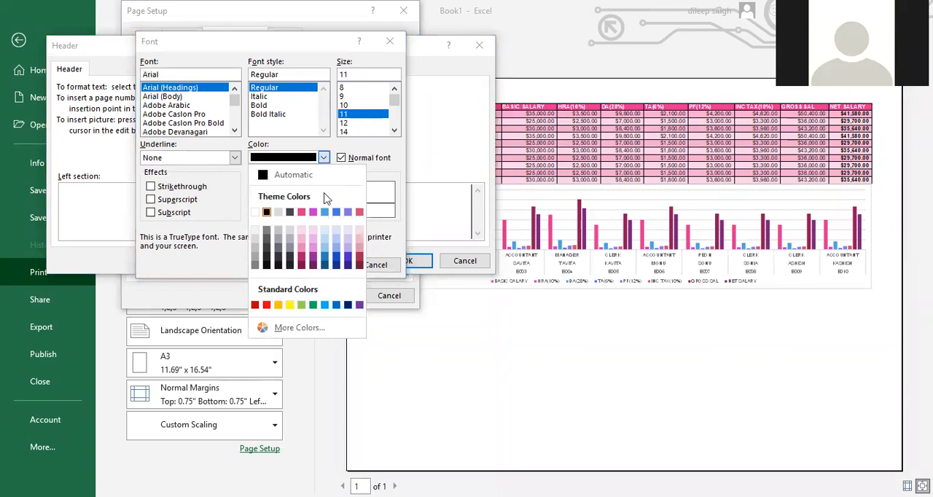
pyautogui.click(301, 211)
pyautogui.click(344, 131)
pyautogui.click(394, 129)
pyautogui.click(313, 267)
pyautogui.click(399, 262)
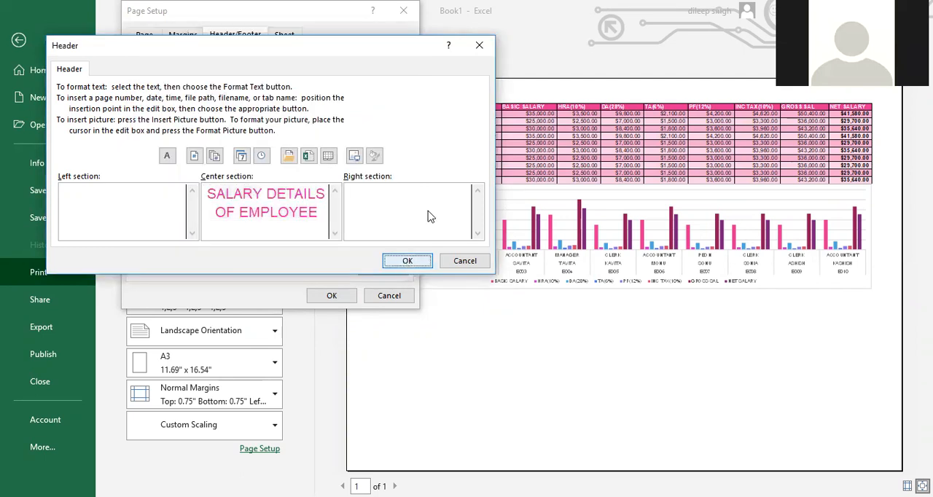
pyautogui.click(329, 298)
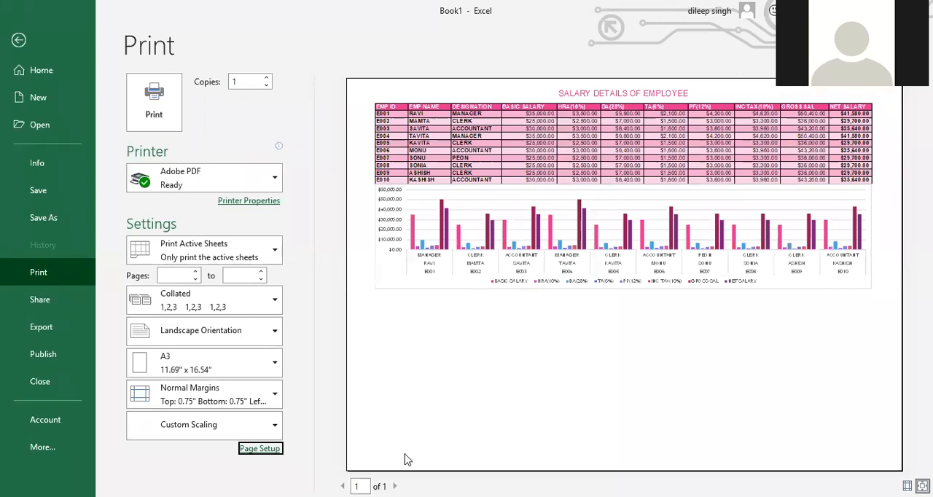
pyautogui.press('Escape')
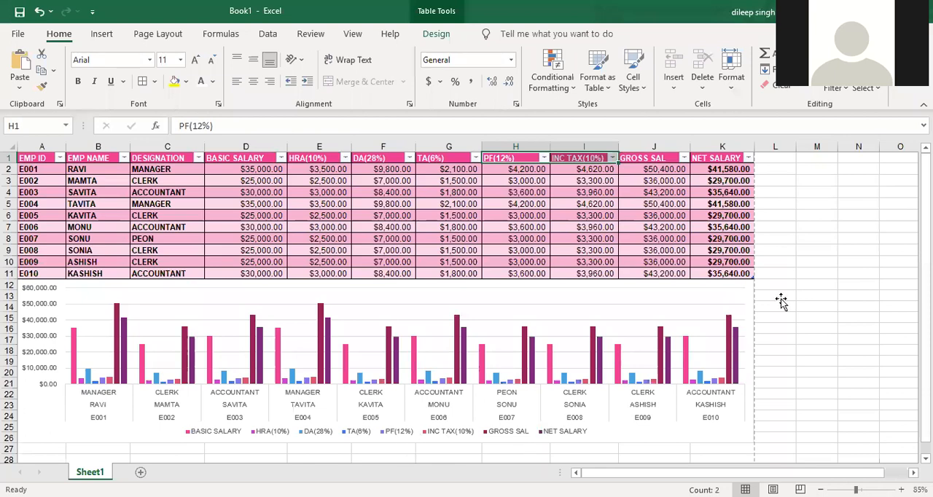
# - Zoom the sheet to 100%, remove the filter arrows from the salary table A1:K11, and deselect the table
pyautogui.click(808, 296)
pyautogui.scroll(1, 825, 324)
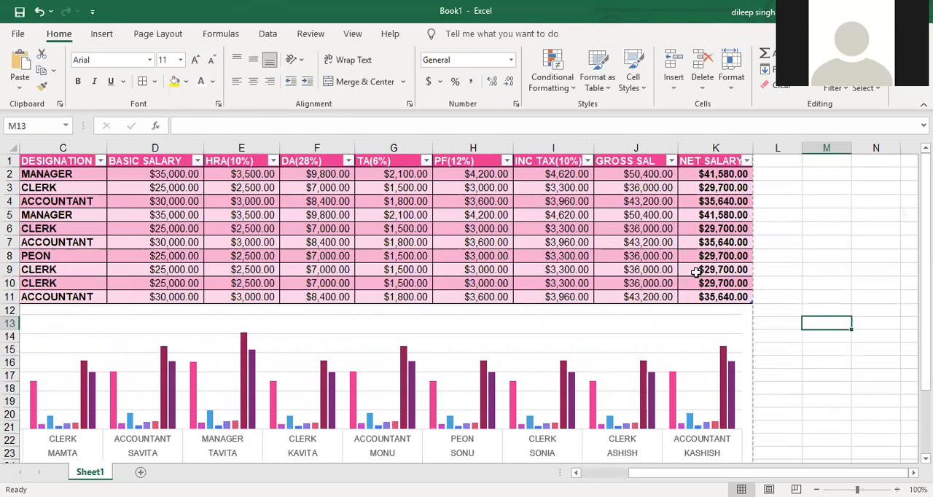
pyautogui.moveTo(691, 296); pyautogui.dragTo(5, 139)
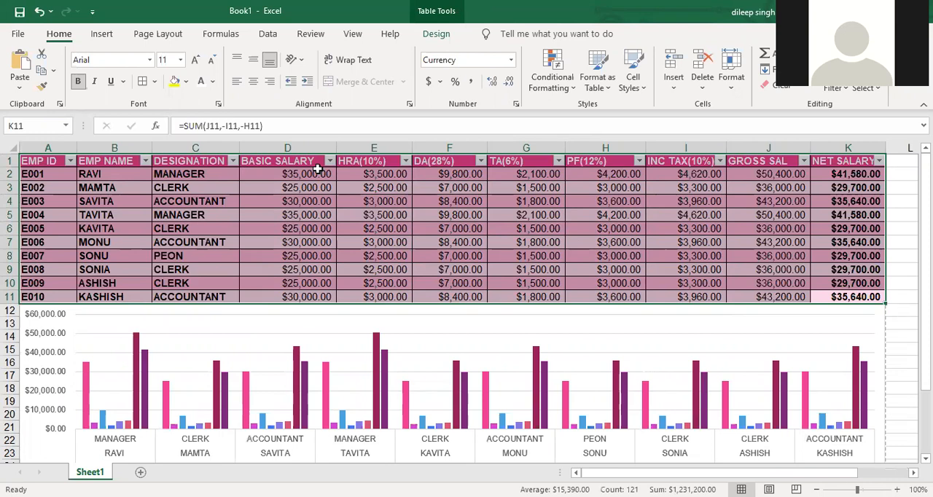
pyautogui.press('alt')
pyautogui.press('d')
pyautogui.press('f')
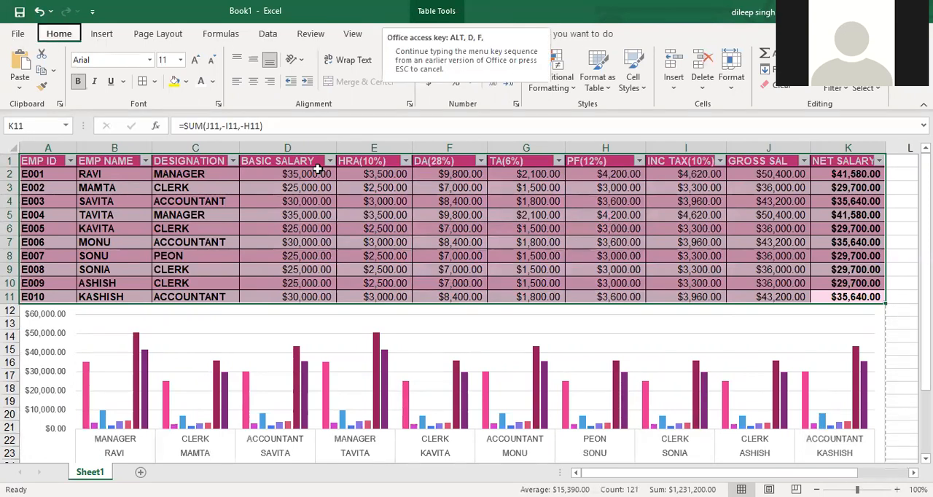
pyautogui.press('f')
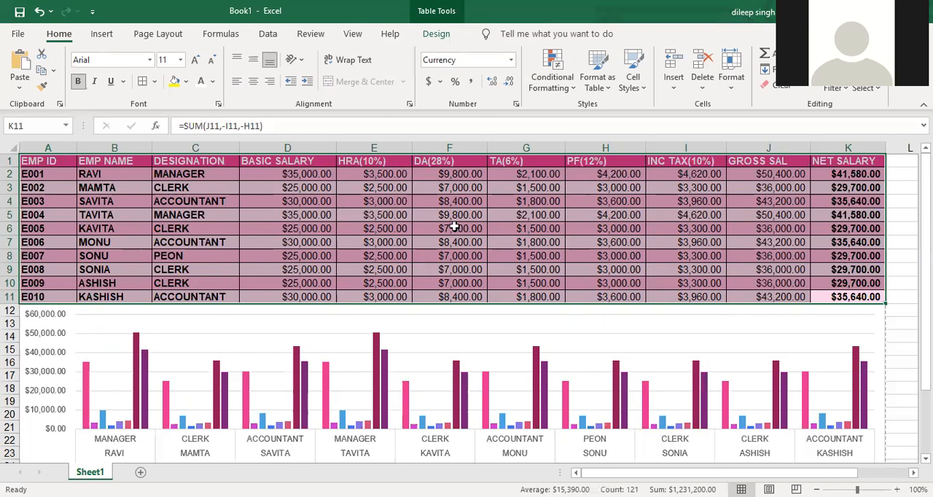
pyautogui.click(901, 334)
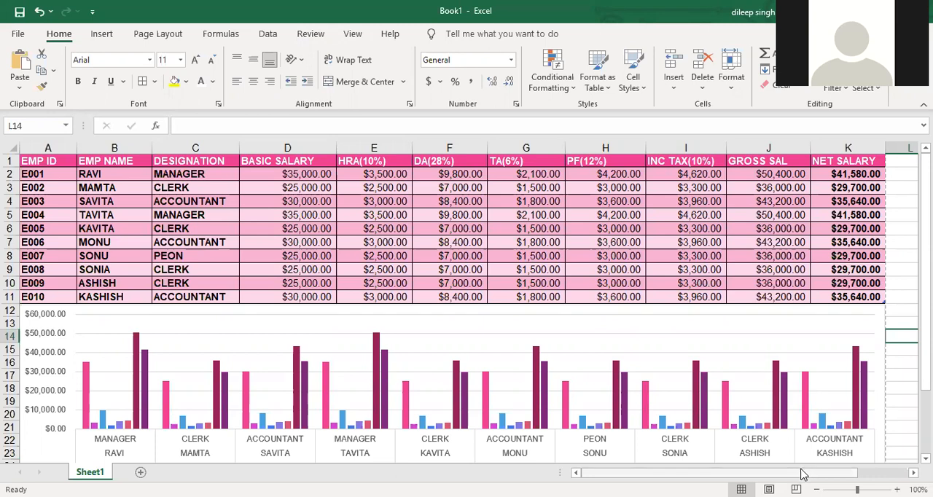
# - Start a Goal Seek what-if analysis and move its dialog clear of the salary table
pyautogui.moveTo(749, 473); pyautogui.dragTo(802, 473)
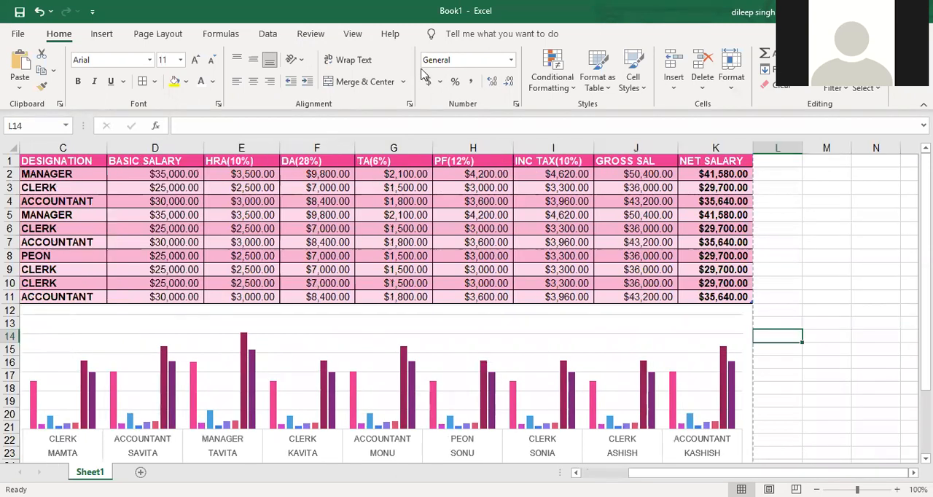
pyautogui.click(267, 33)
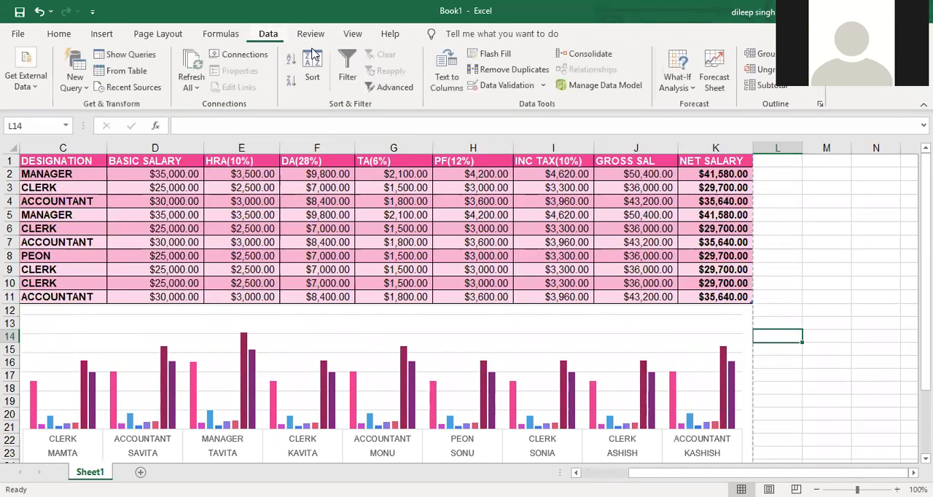
pyautogui.click(545, 86)
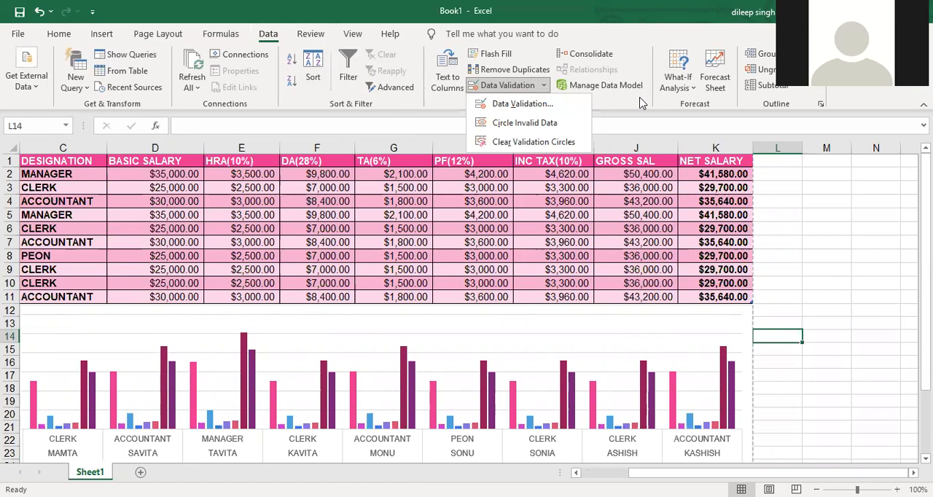
pyautogui.click(694, 93)
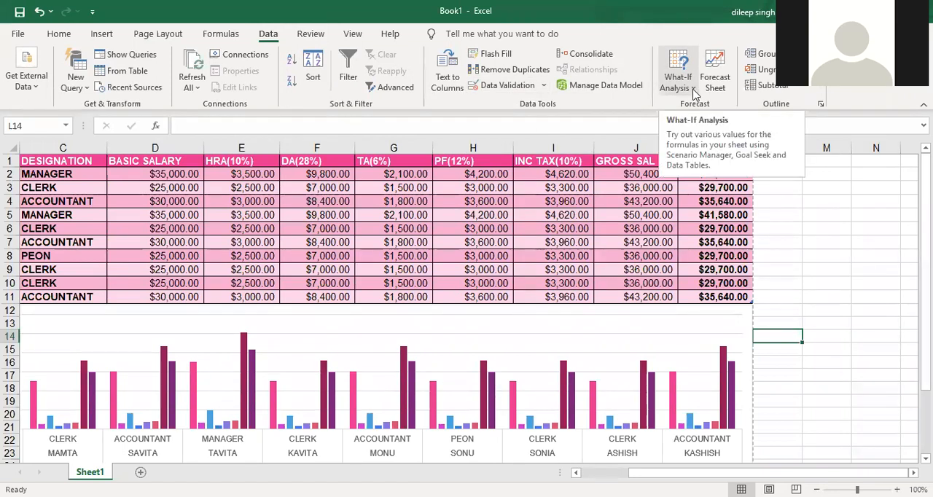
pyautogui.click(693, 92)
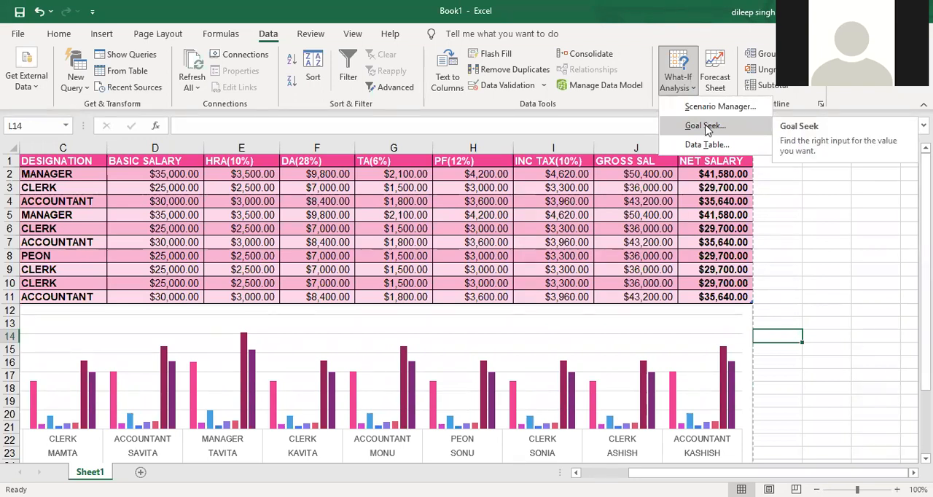
pyautogui.click(705, 126)
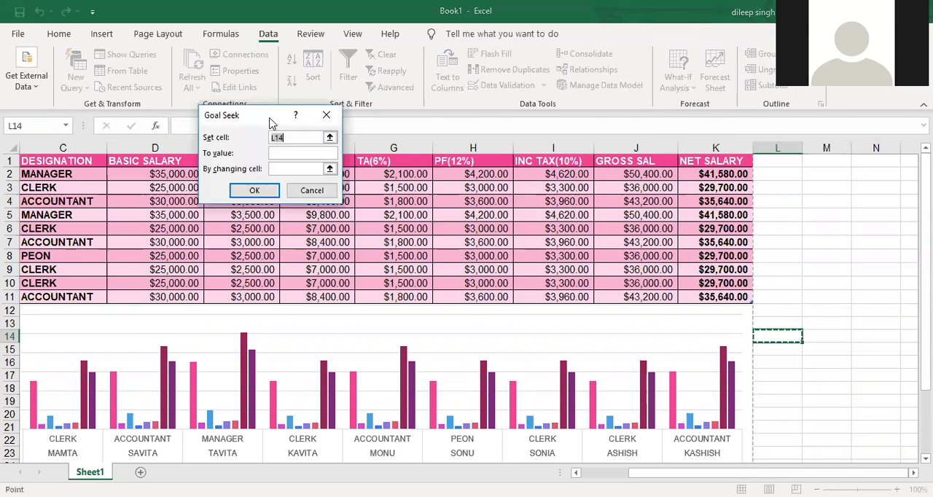
pyautogui.moveTo(271, 123); pyautogui.dragTo(856, 216)
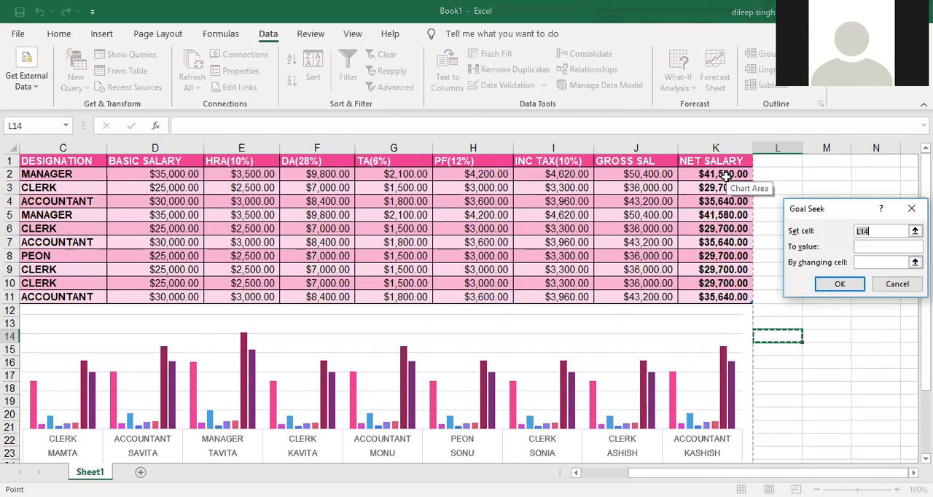
# - Run Goal Seek to bring the first manager's net salary in K2 to 50000 by changing the basic salary in D2
pyautogui.click(727, 177)
pyautogui.click(882, 247)
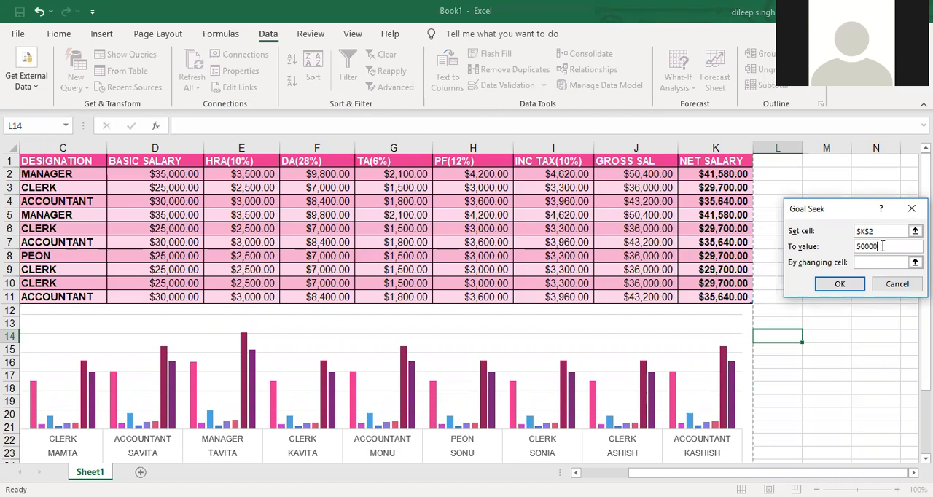
pyautogui.click(888, 263)
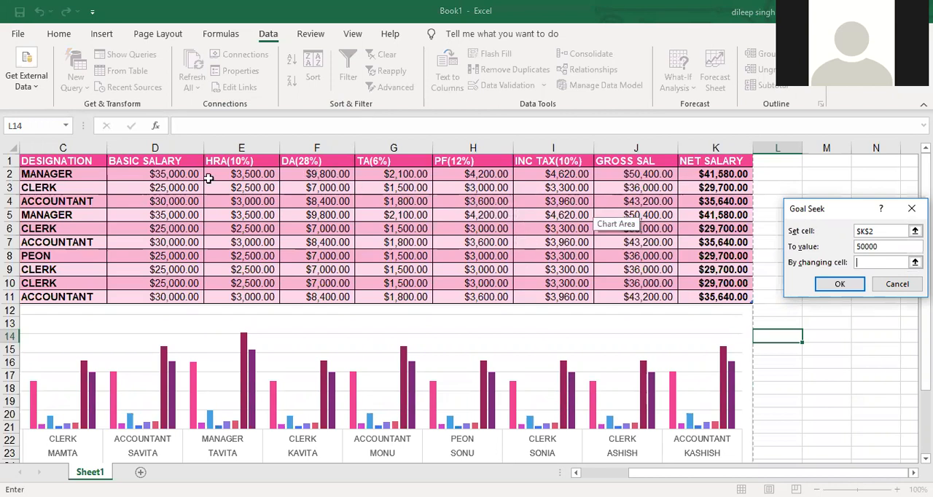
pyautogui.click(174, 178)
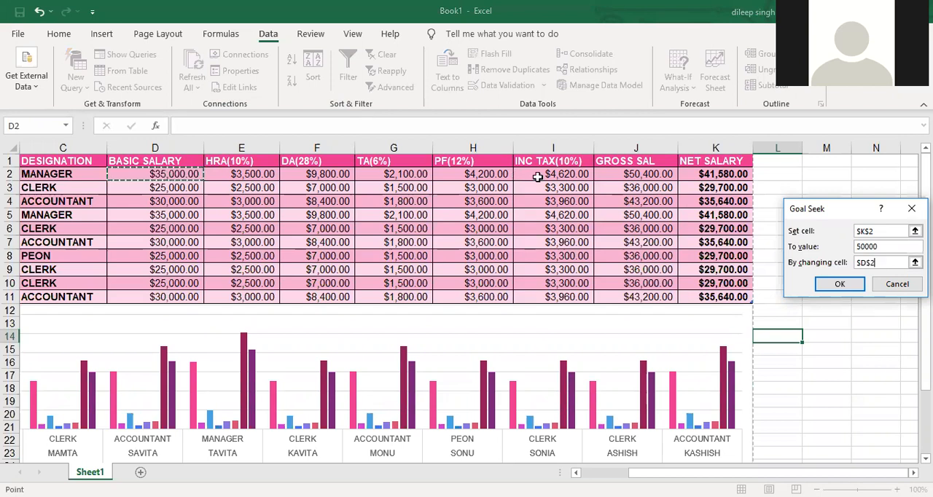
pyautogui.moveTo(796, 213); pyautogui.dragTo(756, 145)
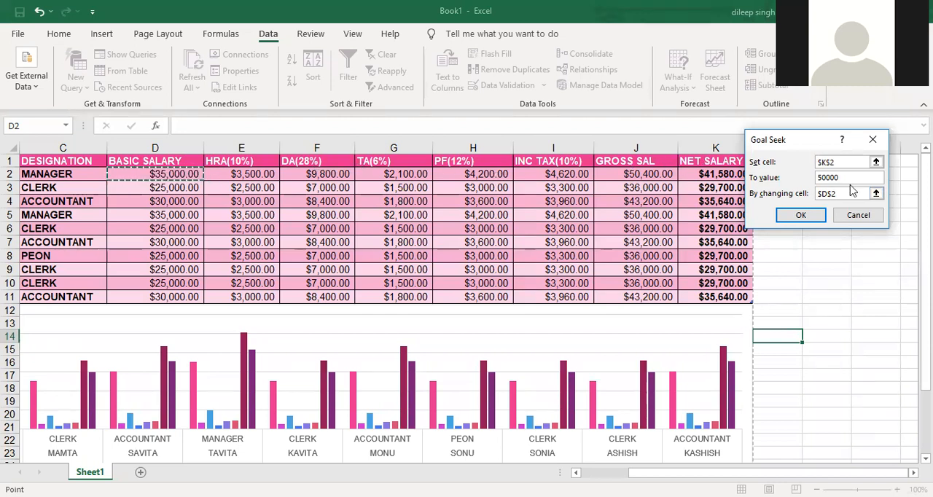
pyautogui.click(799, 218)
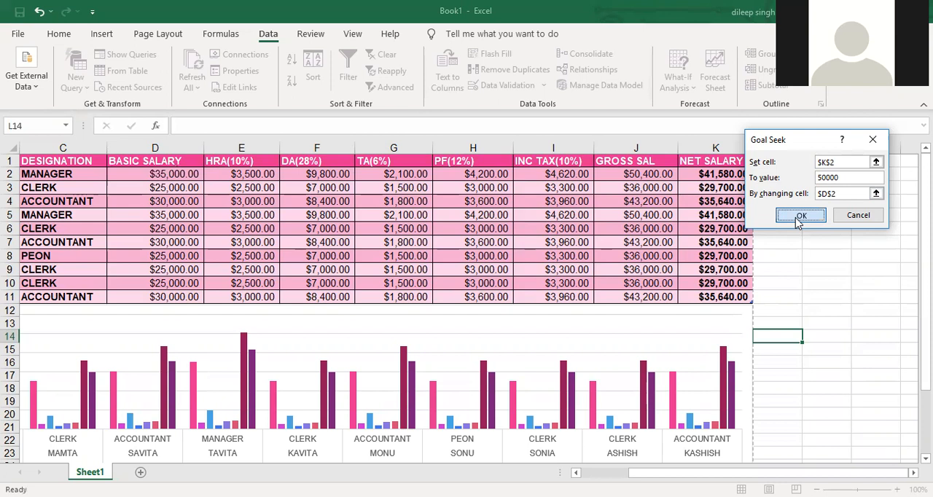
# - Move the Goal Seek result clear of row 2, discard the solution, and select cell L8
pyautogui.moveTo(734, 140); pyautogui.dragTo(642, 259)
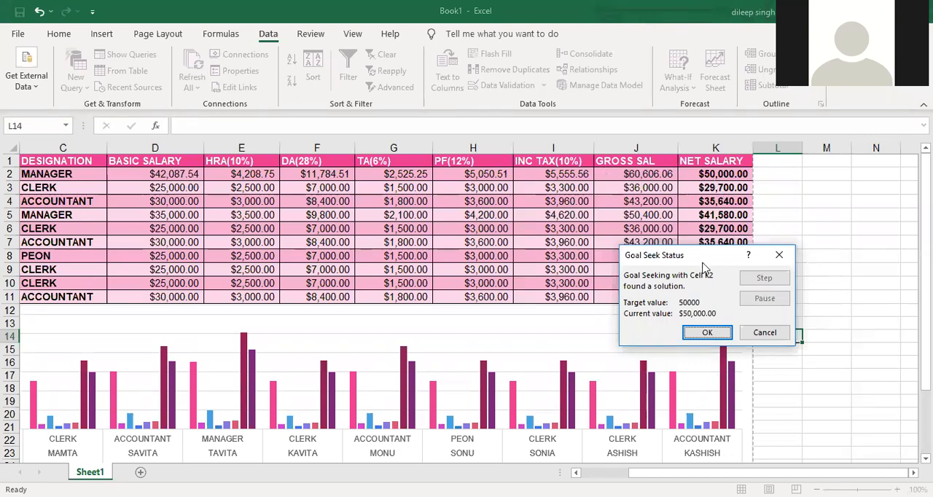
pyautogui.moveTo(673, 258); pyautogui.dragTo(653, 210)
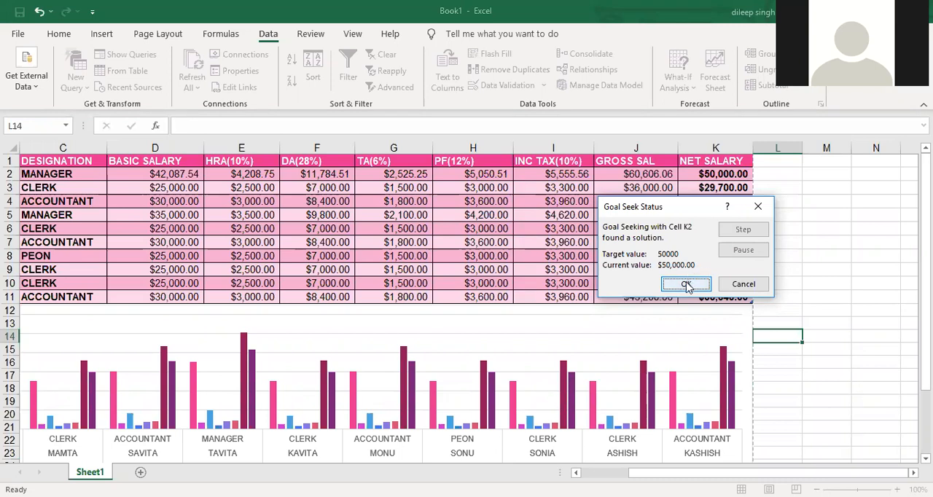
pyautogui.click(738, 285)
pyautogui.click(769, 256)
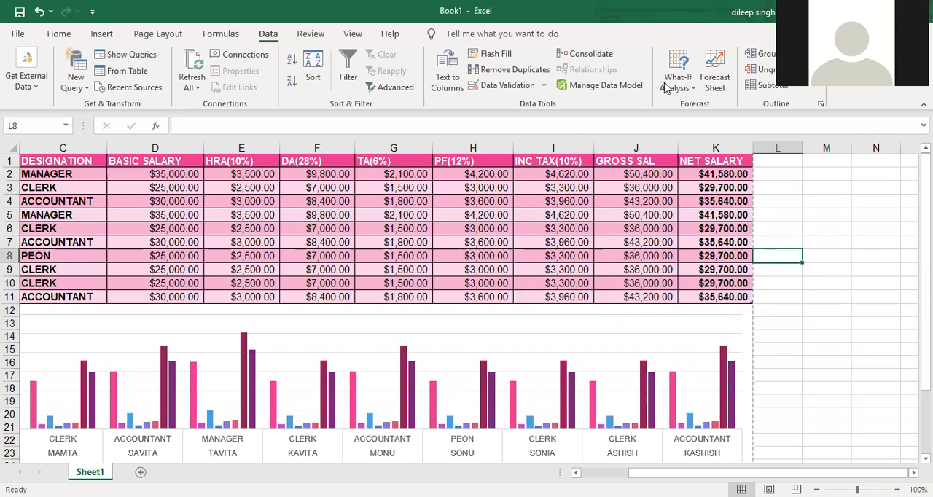
pyautogui.click(691, 89)
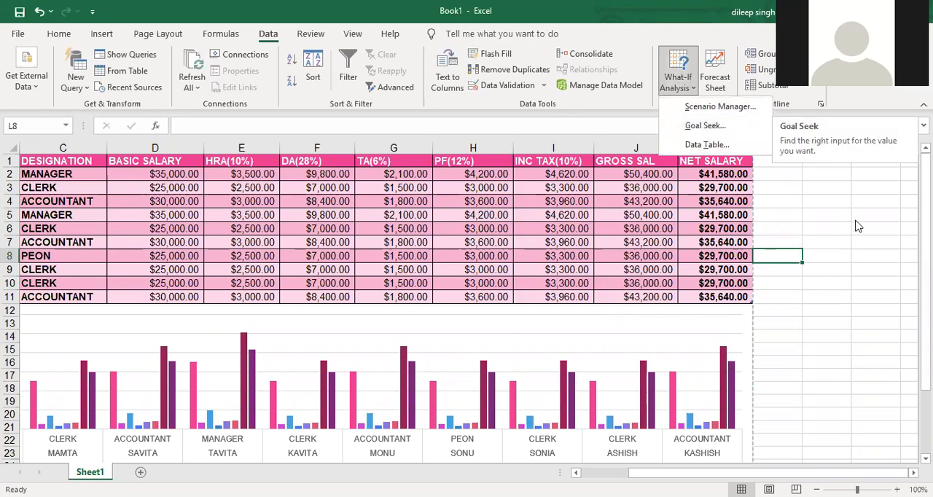
pyautogui.scroll(-4, 745, 278)
pyautogui.scroll(3, 751, 289)
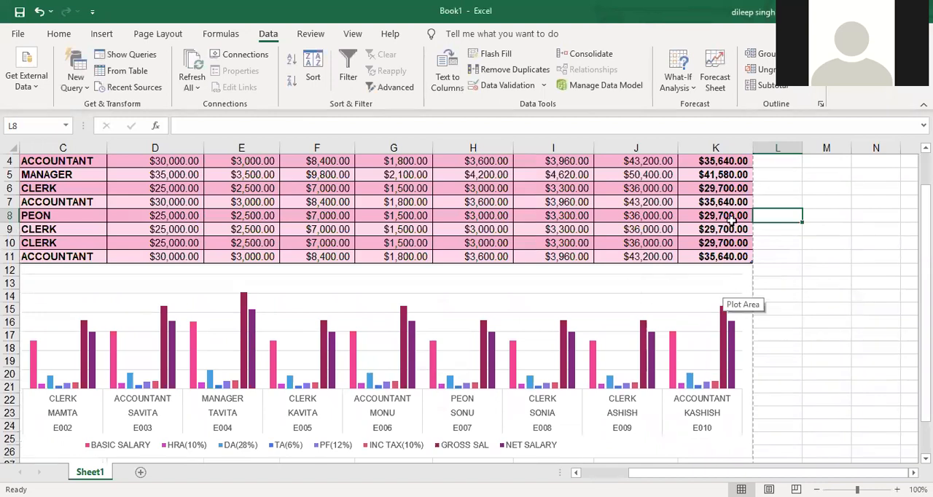
pyautogui.click(532, 462)
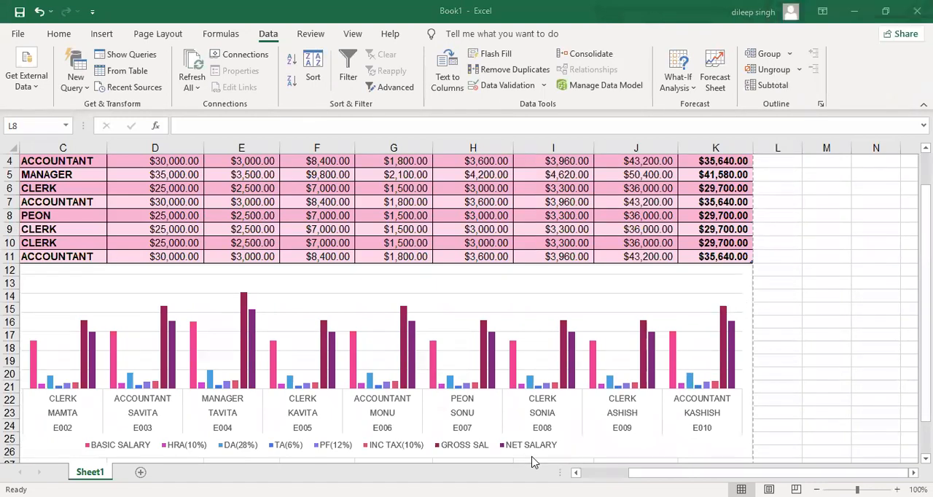